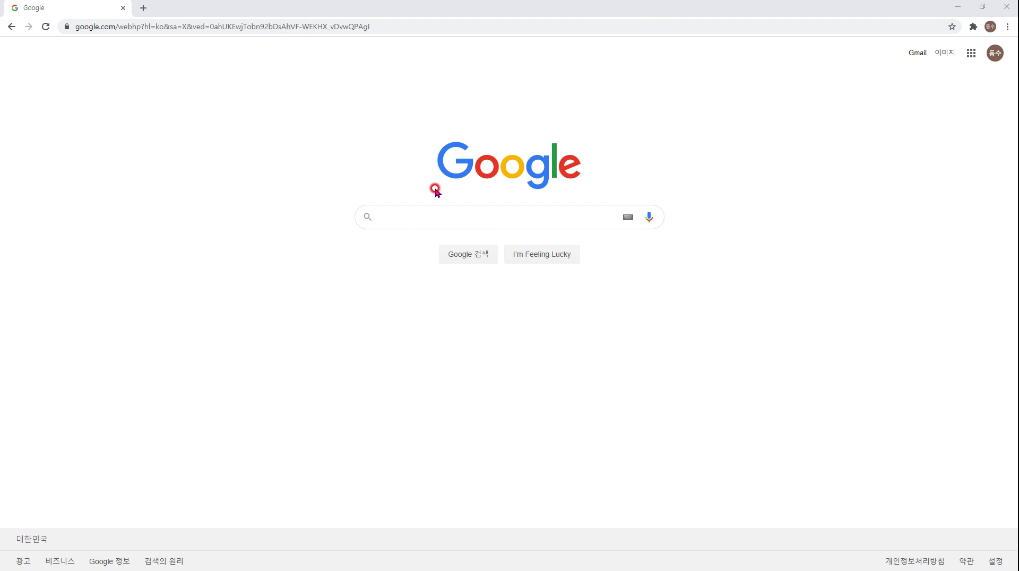
Search Google for 'google meet breakout rooms' using the autocomplete suggestion.
left_click(420, 206)
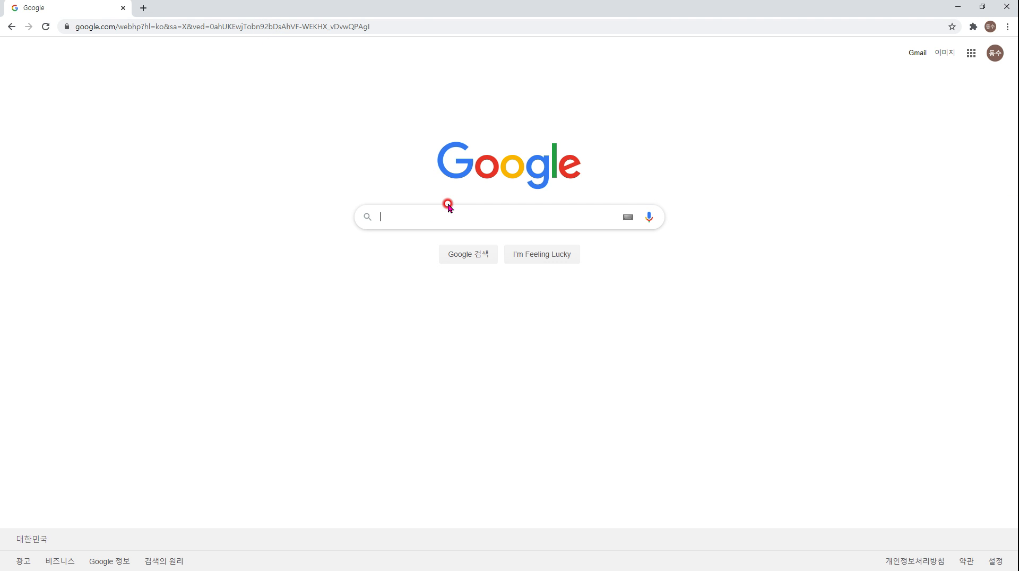
type("google mee")
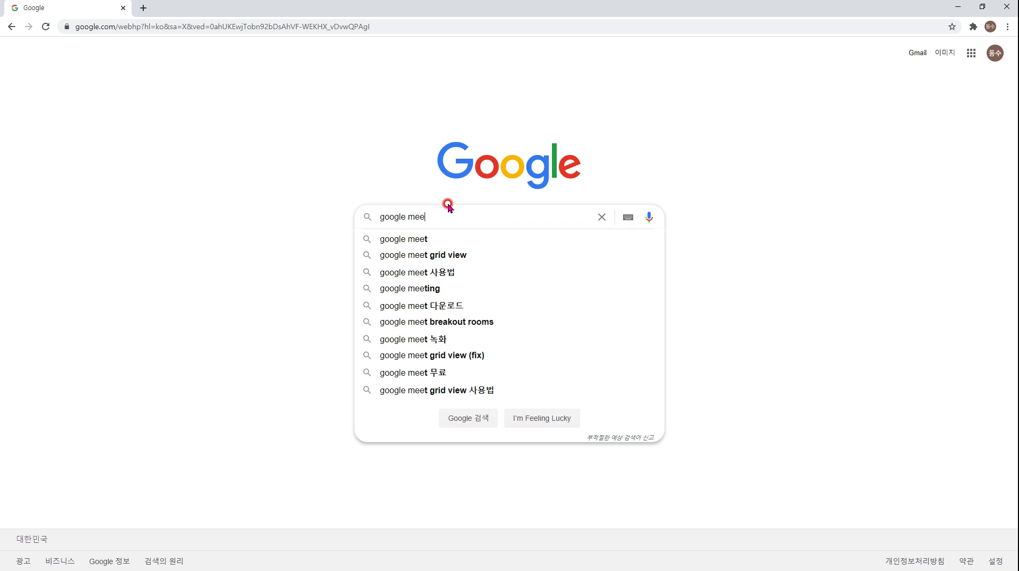
type("t brea")
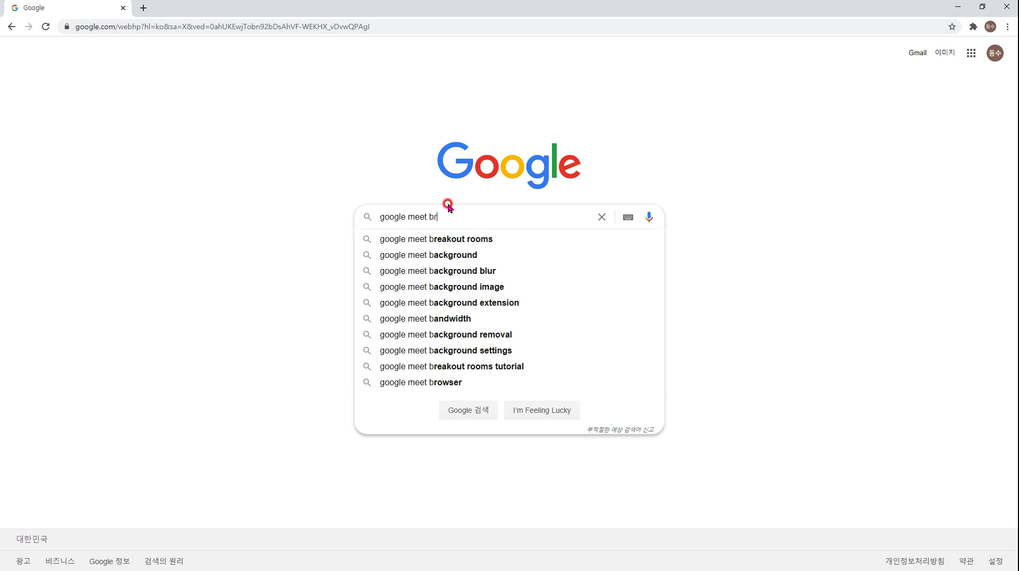
left_click(506, 241)
Open the Google Meet Breakout Rooms Chrome Web Store listing and check the installed extensions.
left_click(218, 56)
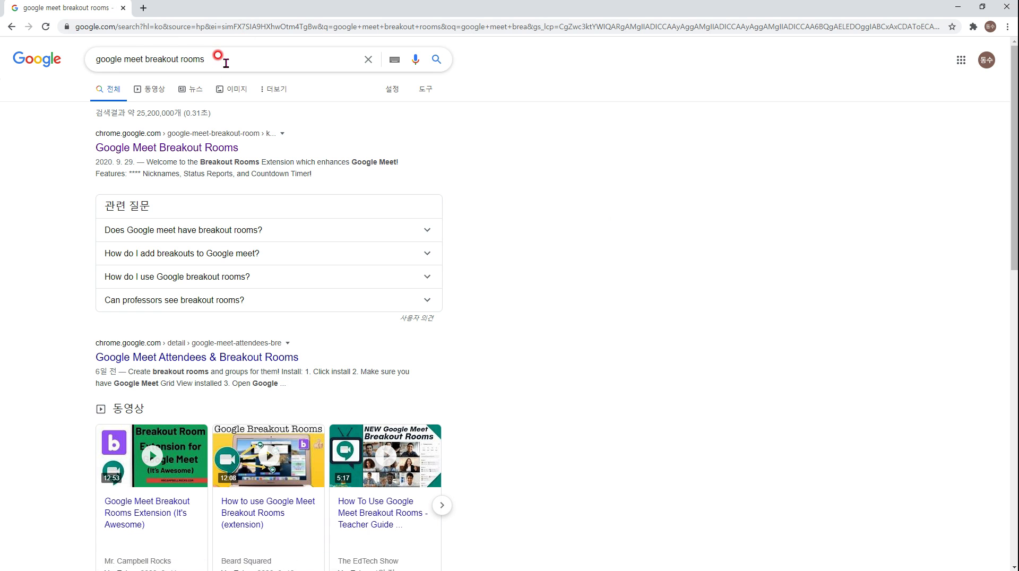
triple_click(219, 55)
left_click(170, 147)
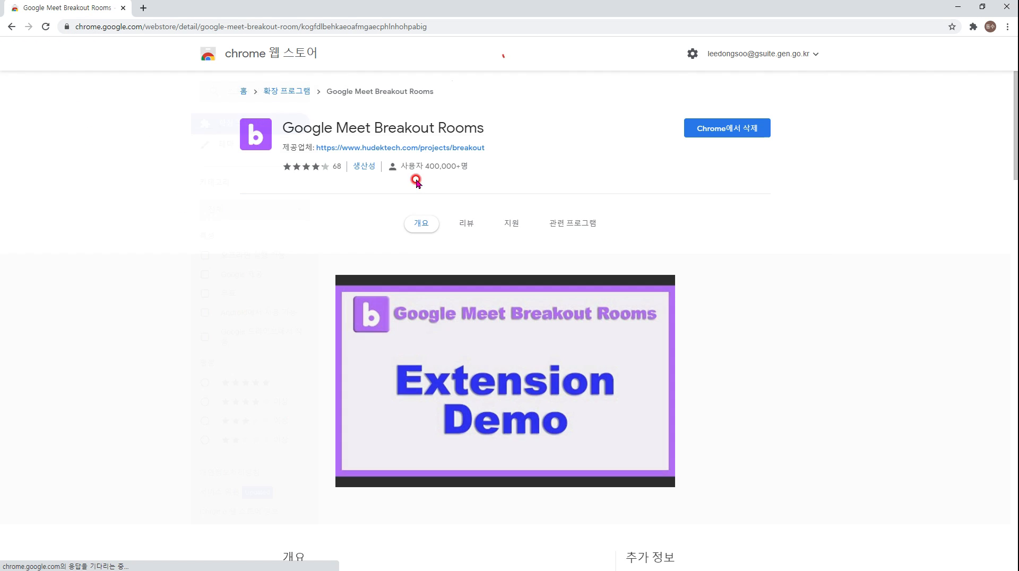
left_click(11, 27)
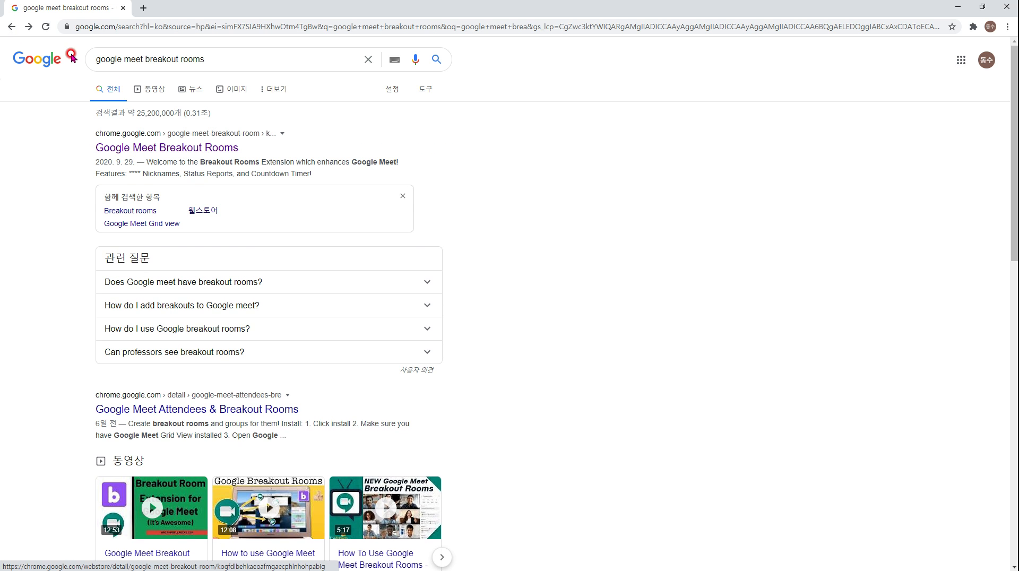
left_click(28, 26)
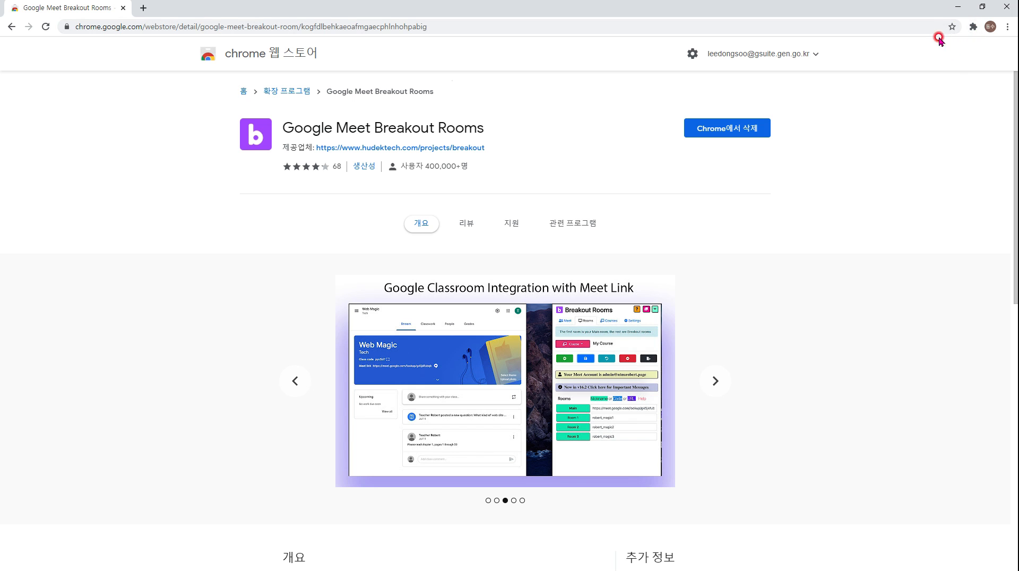
left_click(973, 27)
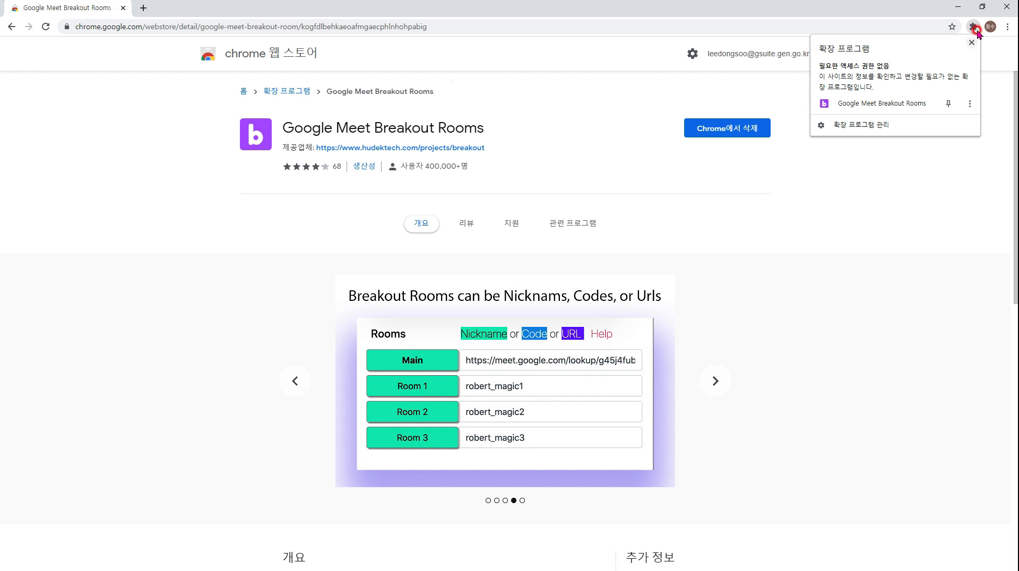
Launch the Google Meet Breakout Rooms extension and show its Meet controls.
left_click(975, 26)
left_click(975, 27)
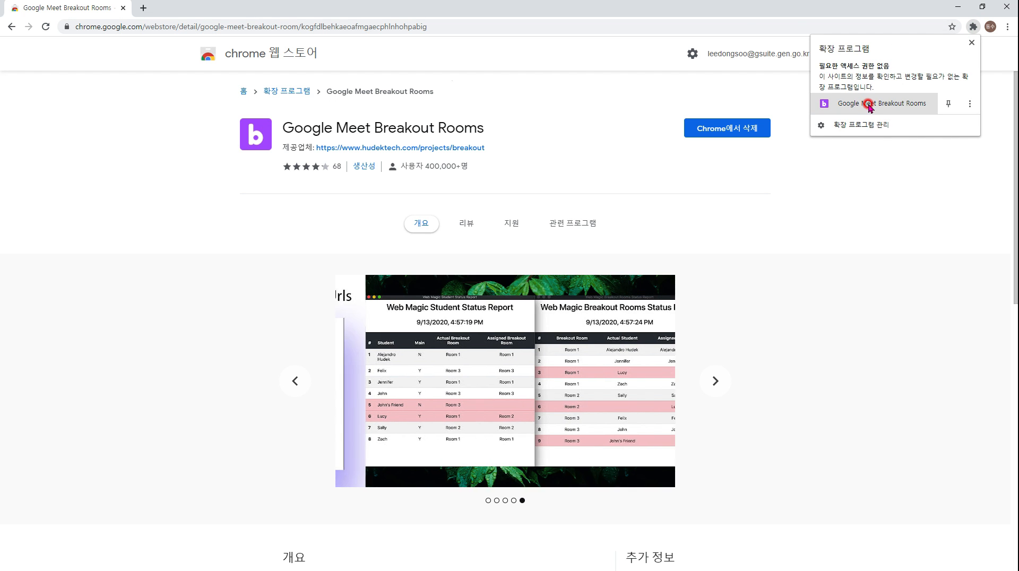
left_click(867, 106)
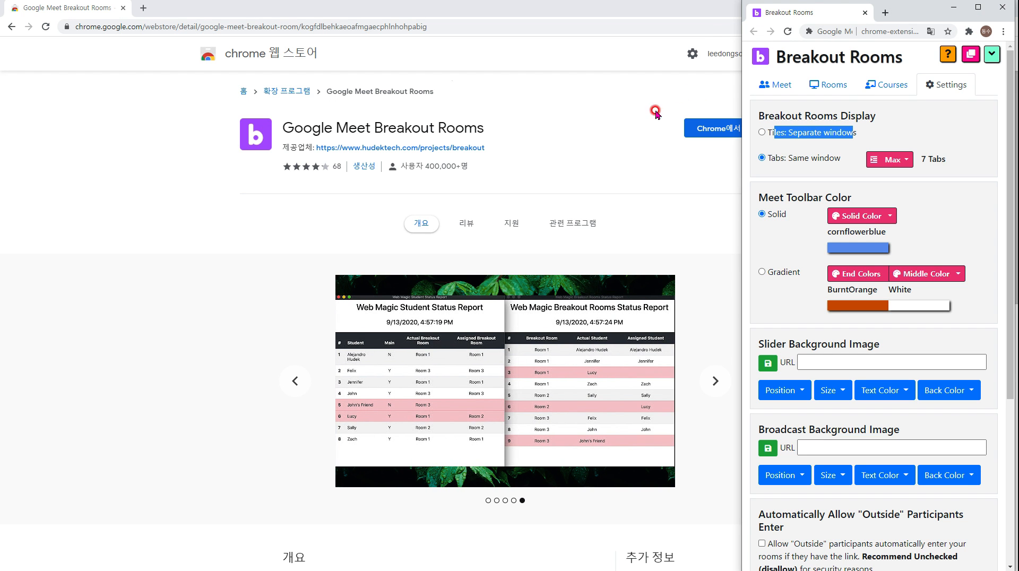
left_click(774, 84)
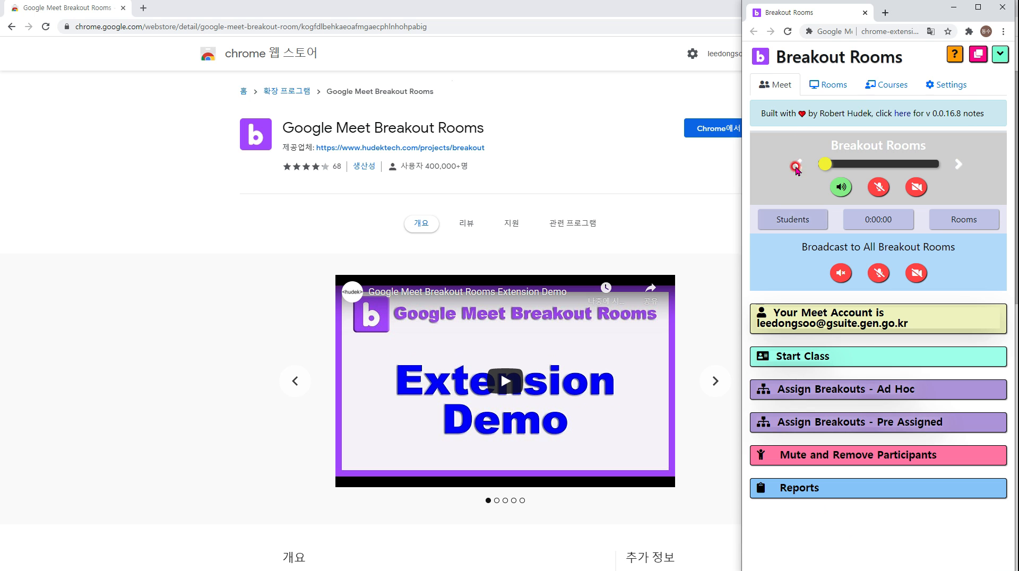
Resize the store window to fill the left side beside the extension window.
left_click(525, 139)
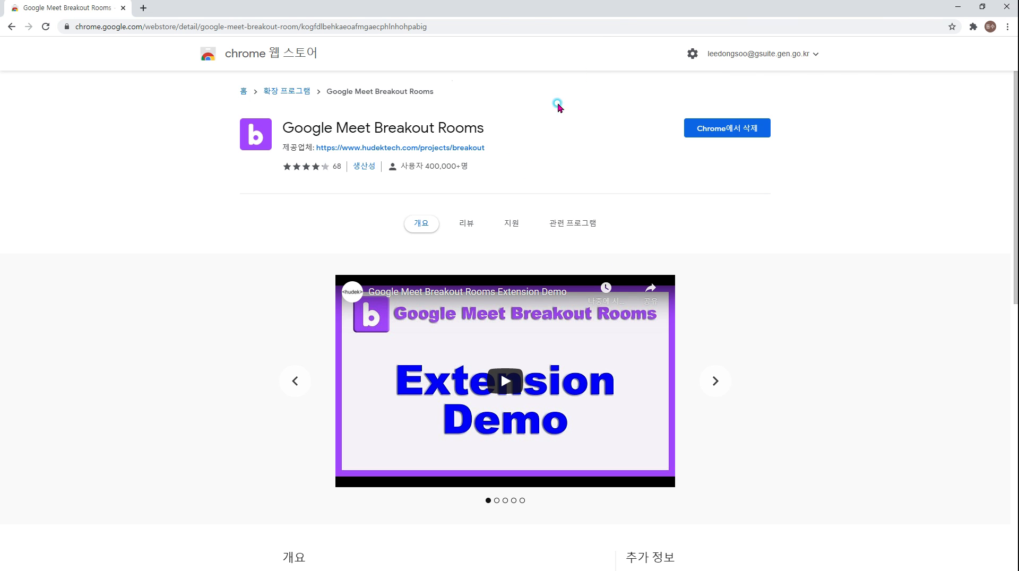
double_click(642, 12)
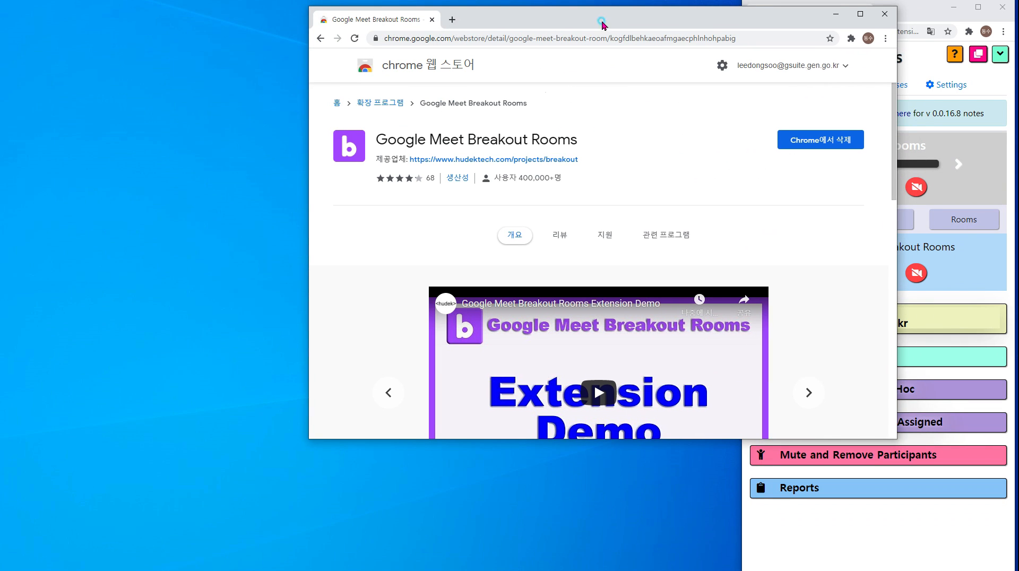
left_click_drag(601, 24, 306, 16)
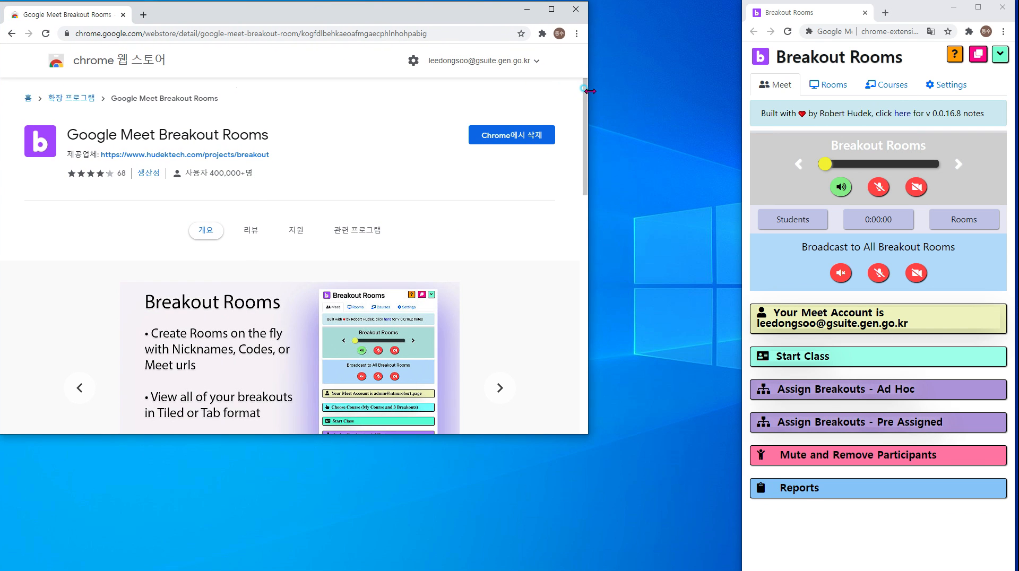
left_click_drag(586, 91, 741, 91)
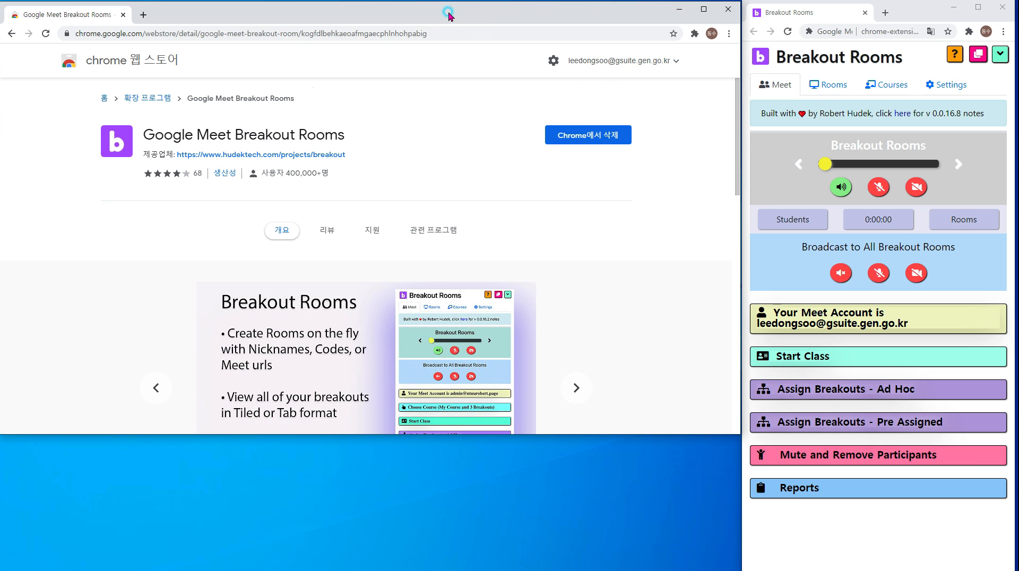
left_click_drag(449, 13, 449, 12)
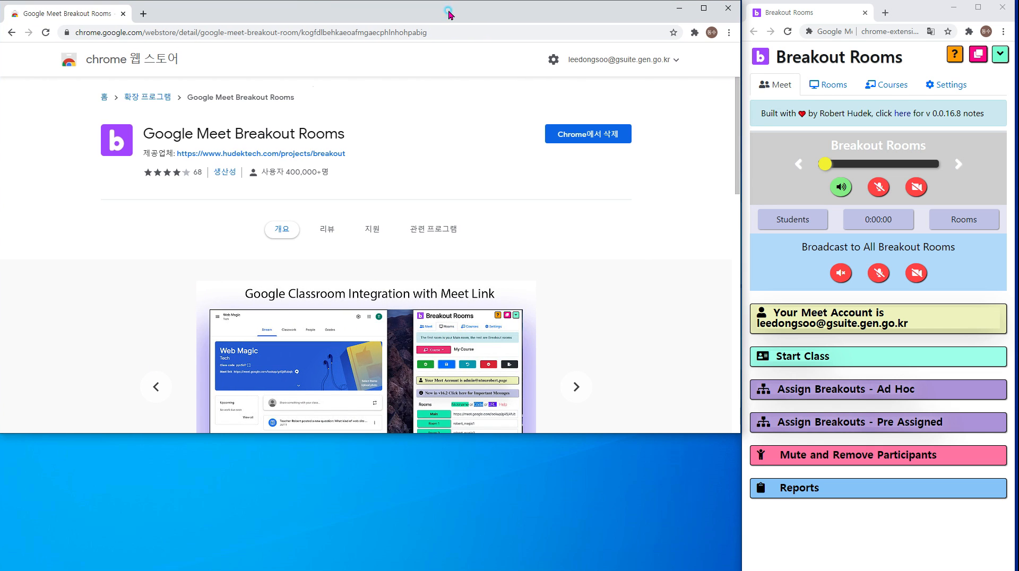
left_click(470, 85)
left_click_drag(387, 433, 371, 559)
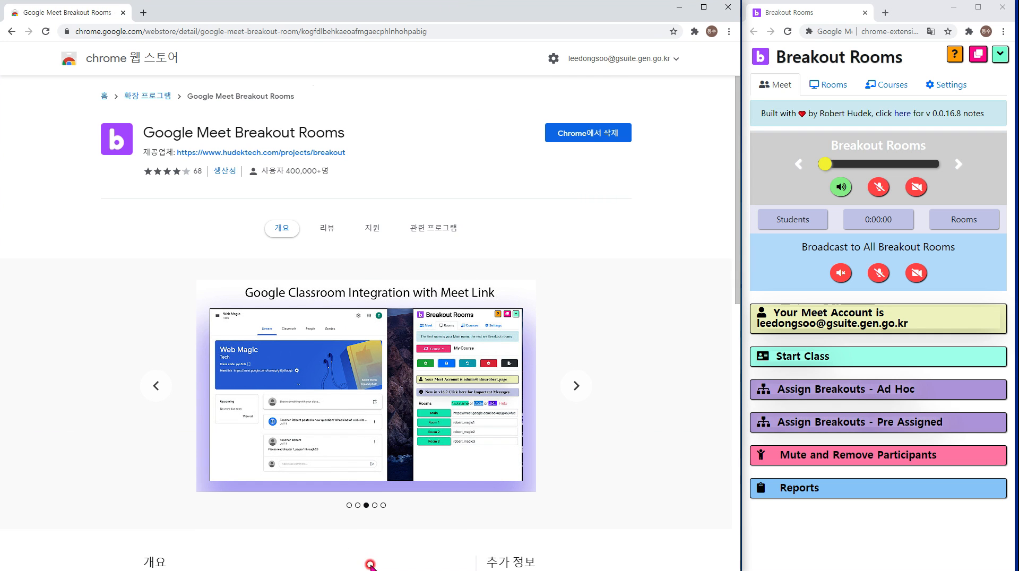
In Settings, try Tiles, then set breakout rooms to 'Tabs: Same window'.
left_click(776, 41)
left_click(958, 85)
left_click(803, 142)
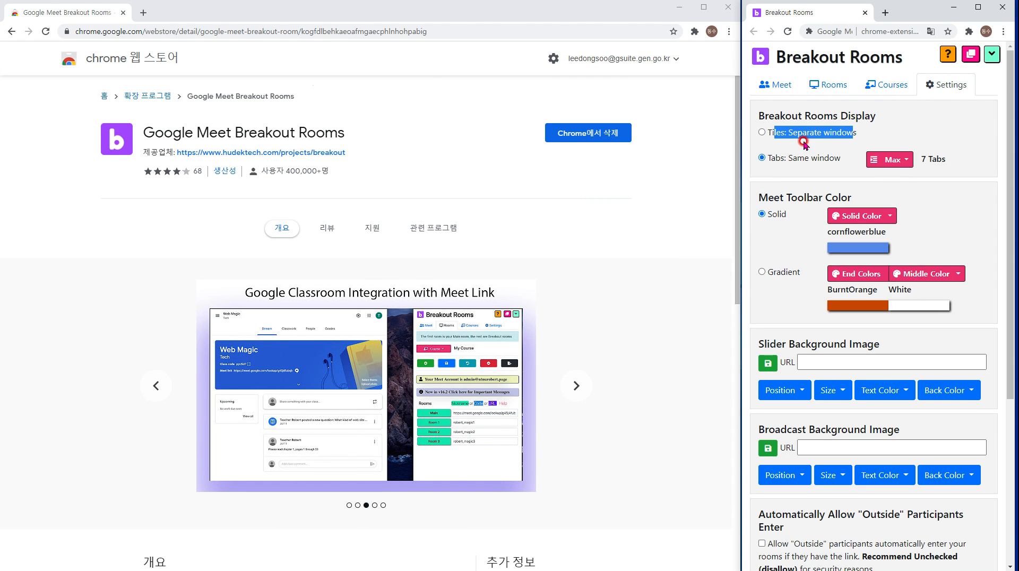
left_click_drag(803, 134, 772, 114)
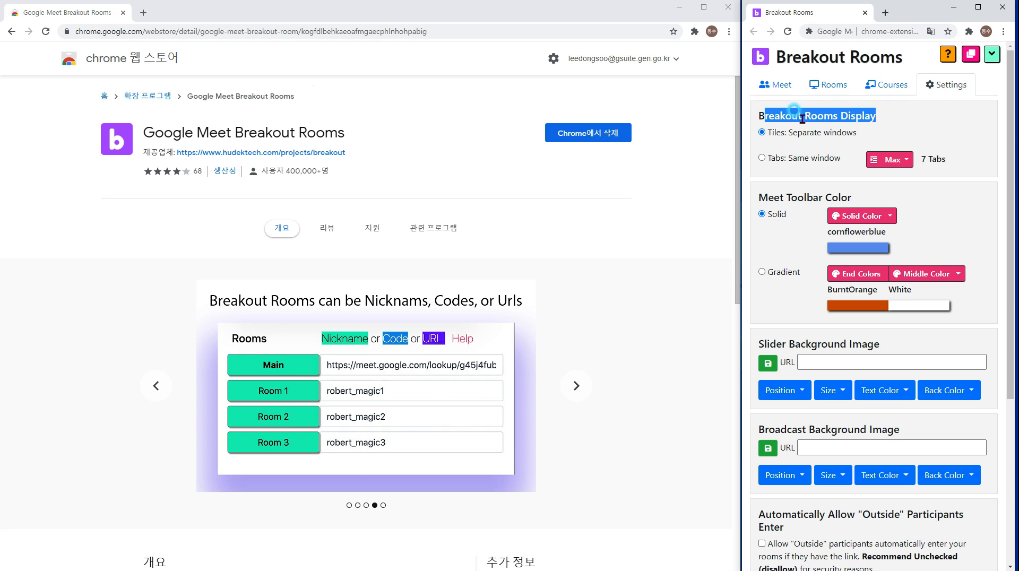
left_click(843, 137)
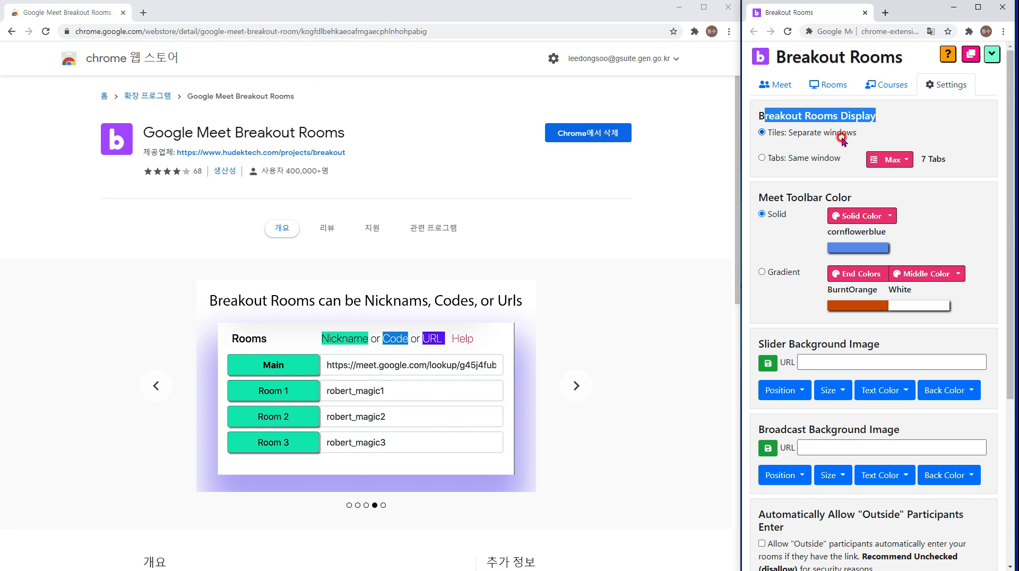
left_click(809, 129)
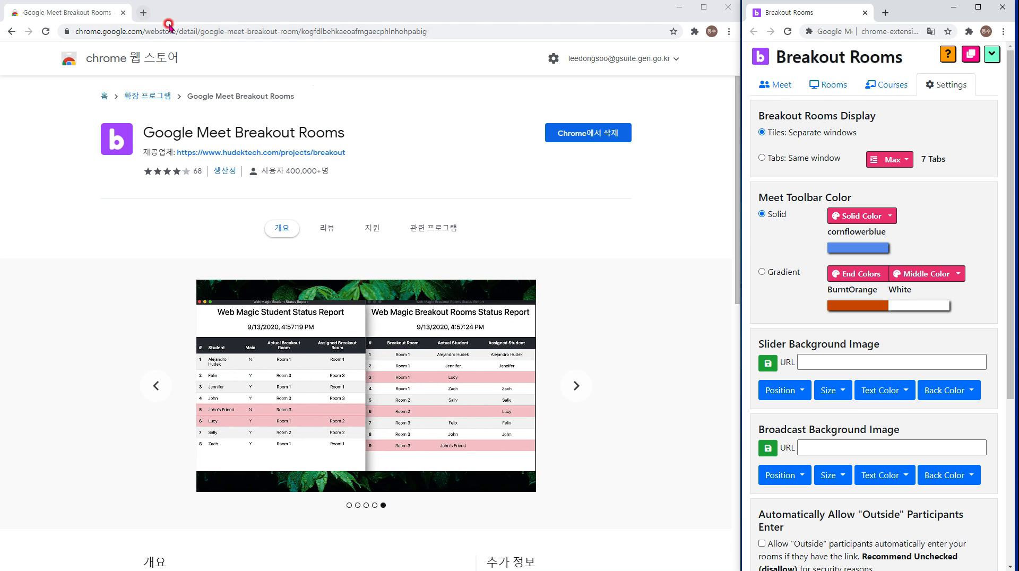
left_click(93, 20)
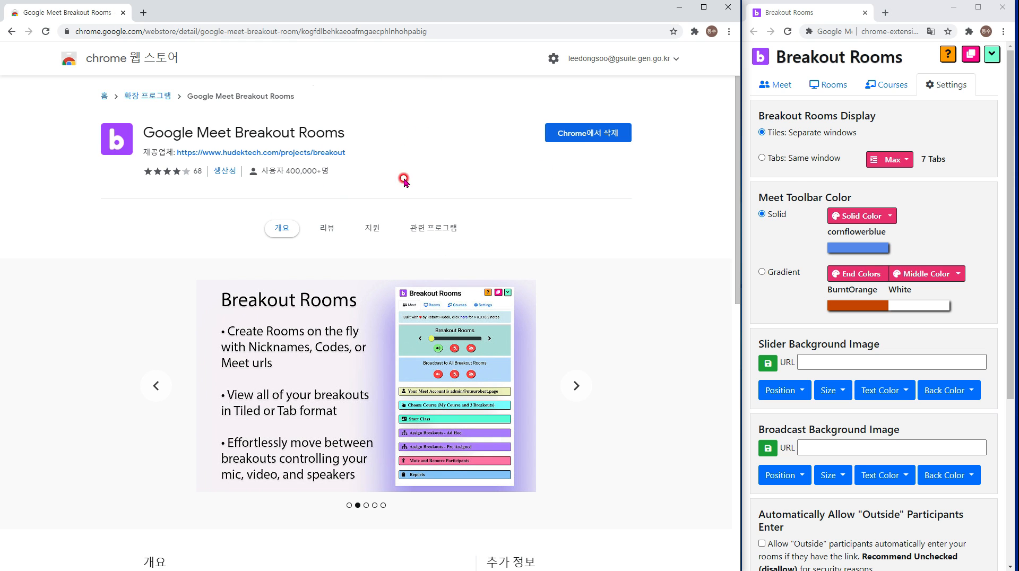
left_click(800, 166)
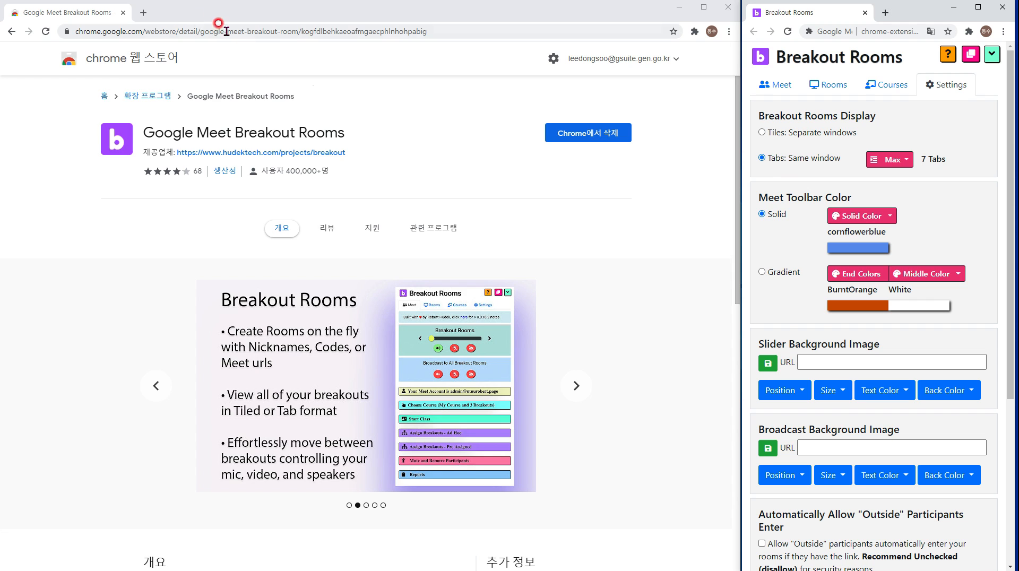
Cap the breakout tabs at 7 and open a fresh browser tab.
left_click(166, 14)
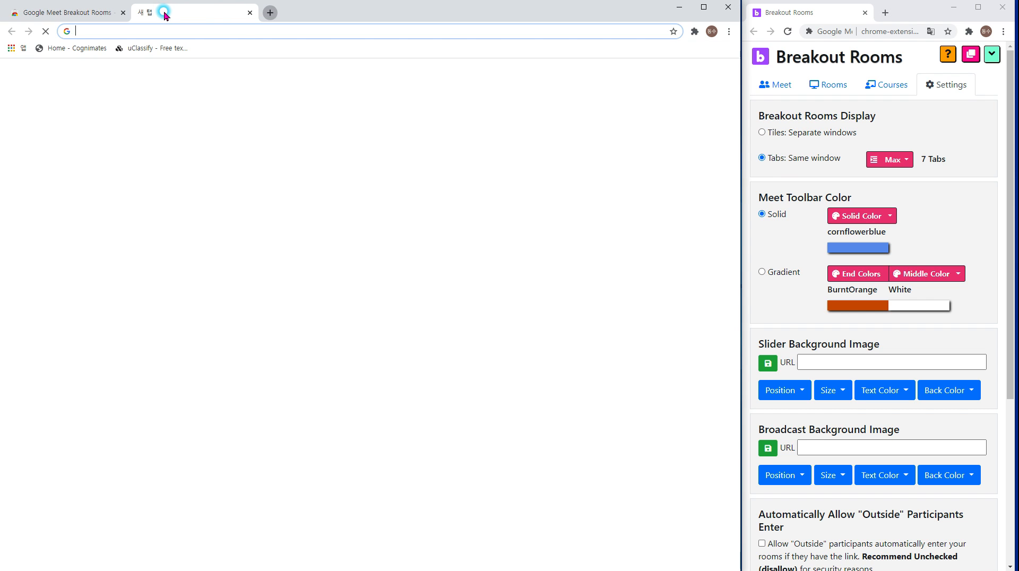
left_click(280, 16)
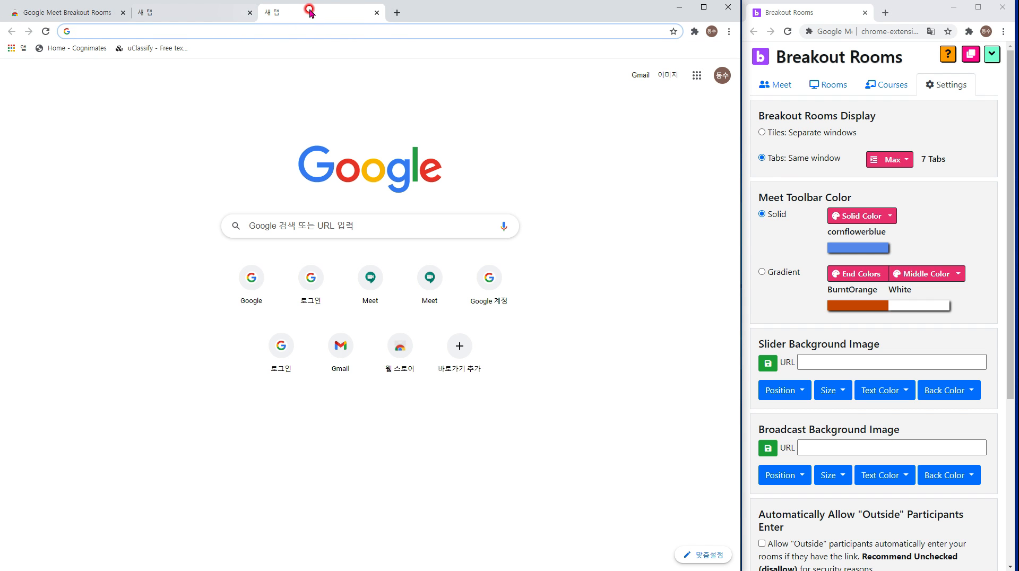
left_click(376, 12)
left_click(249, 12)
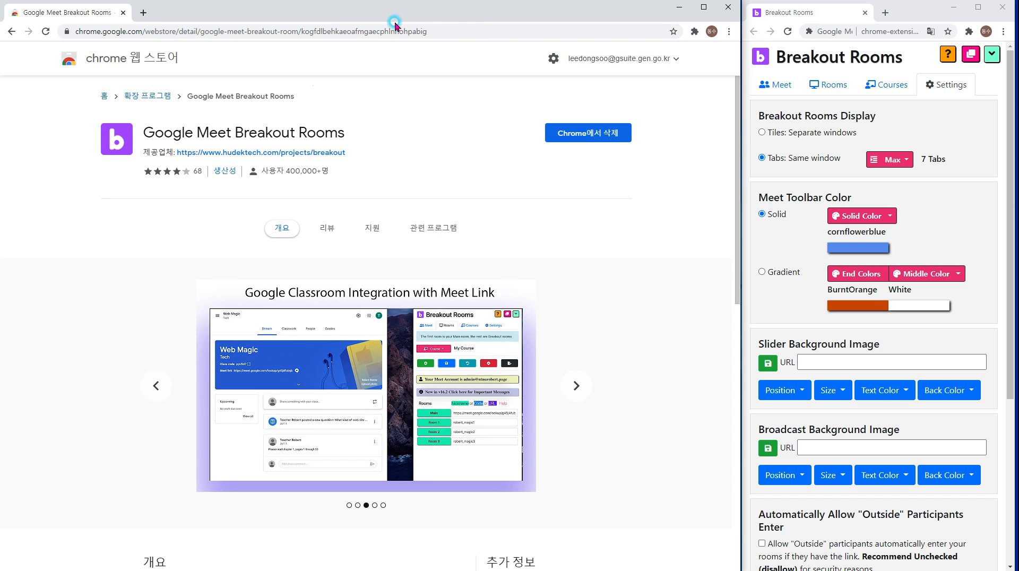
left_click(891, 159)
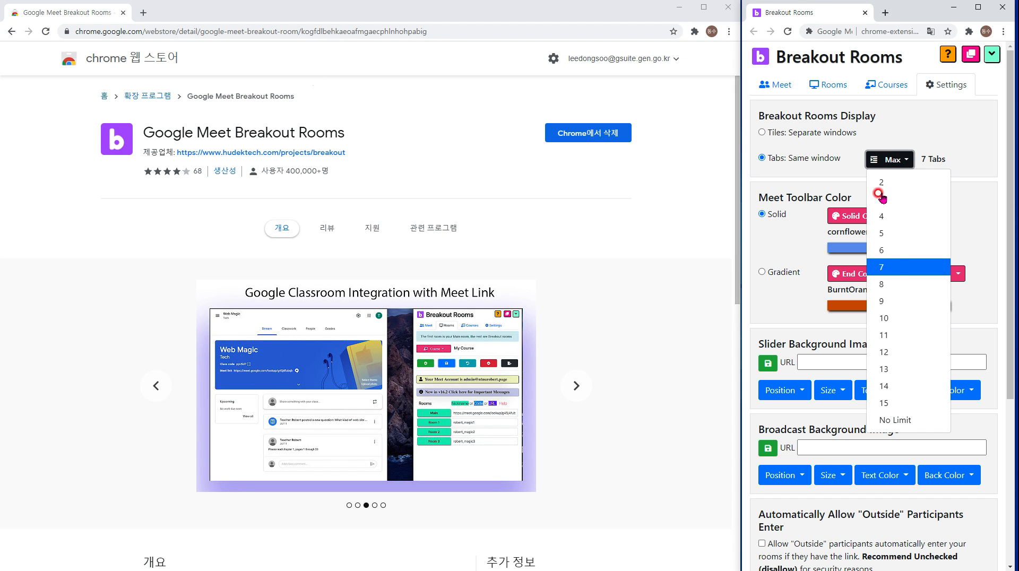
left_click(893, 268)
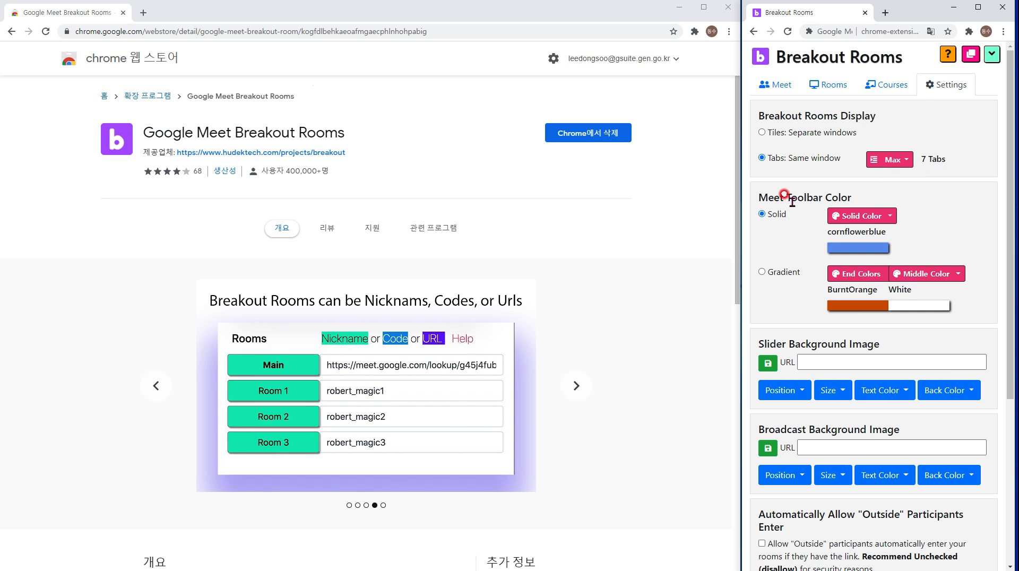
left_click(143, 13)
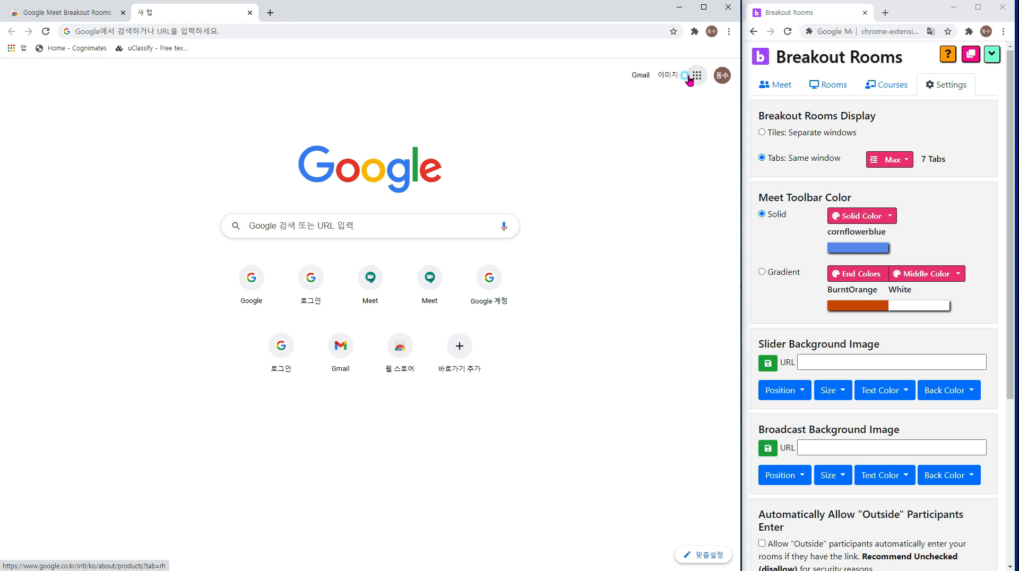
Go to Google Meet and join the scheduled meeting with the camera off.
left_click(697, 75)
left_click(701, 168)
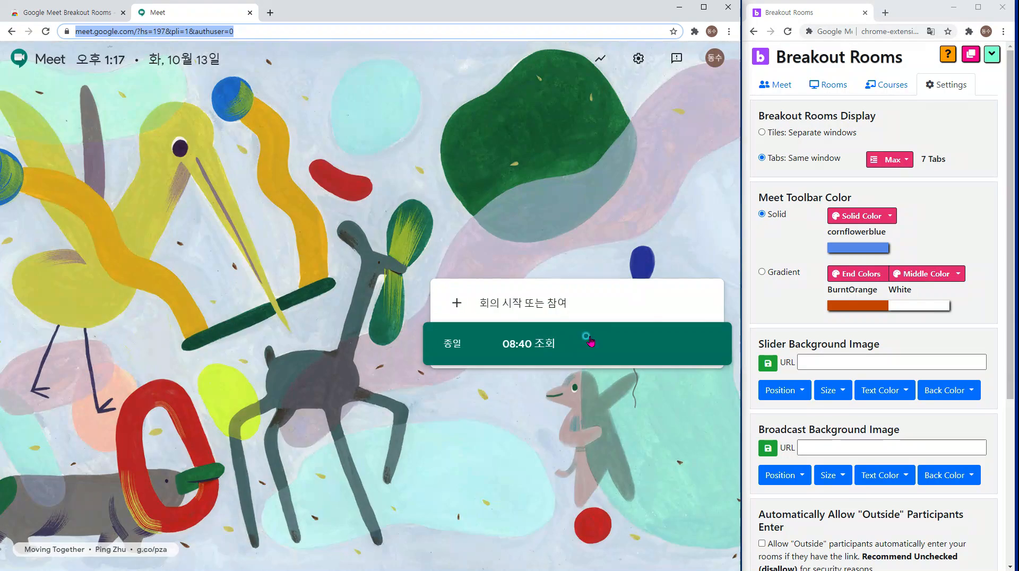
left_click(587, 341)
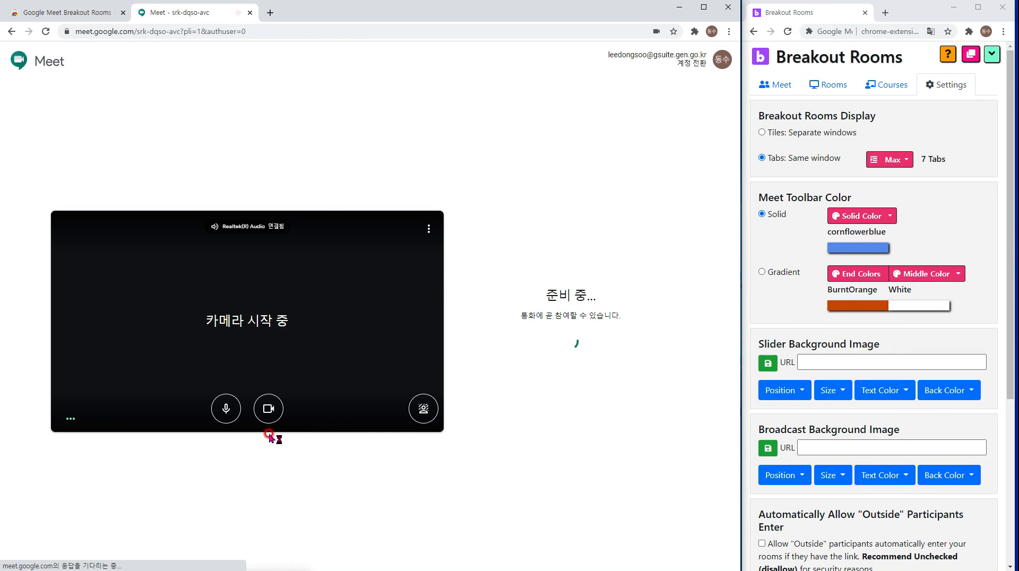
left_click(269, 409)
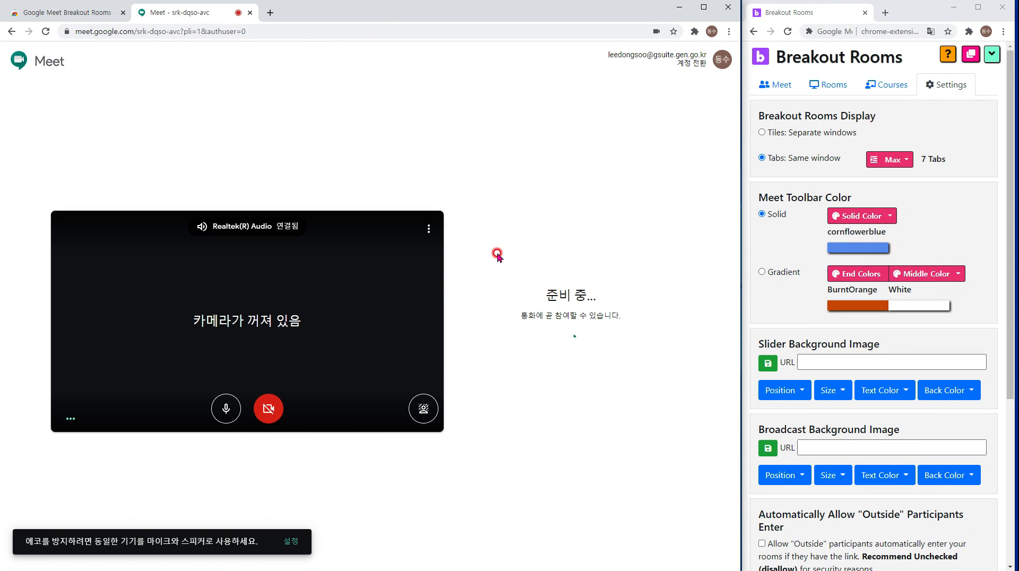
left_click(525, 320)
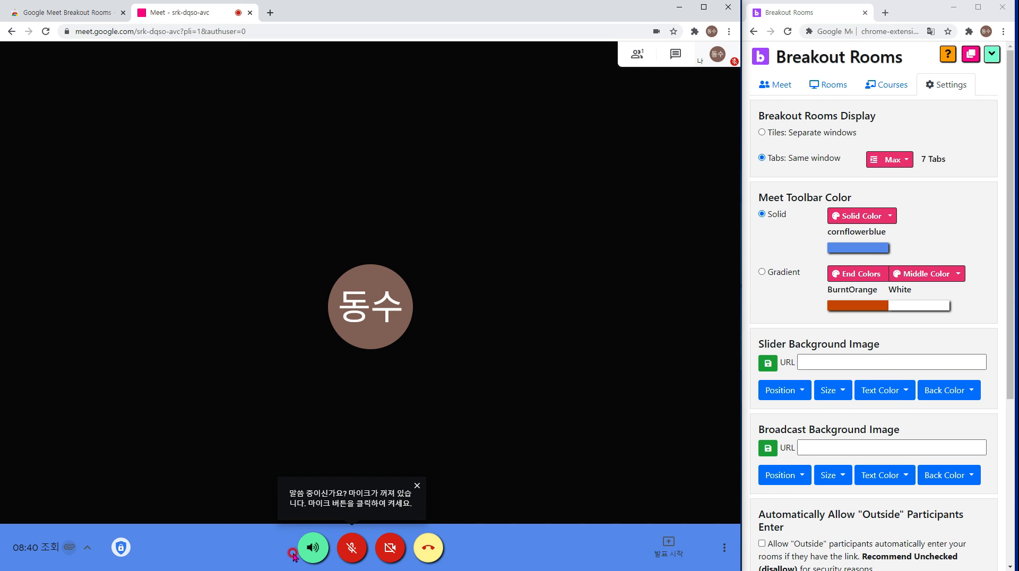
Browse the solid toolbar colour list, keeping cornflowerblue.
left_click(837, 217)
left_click(864, 225)
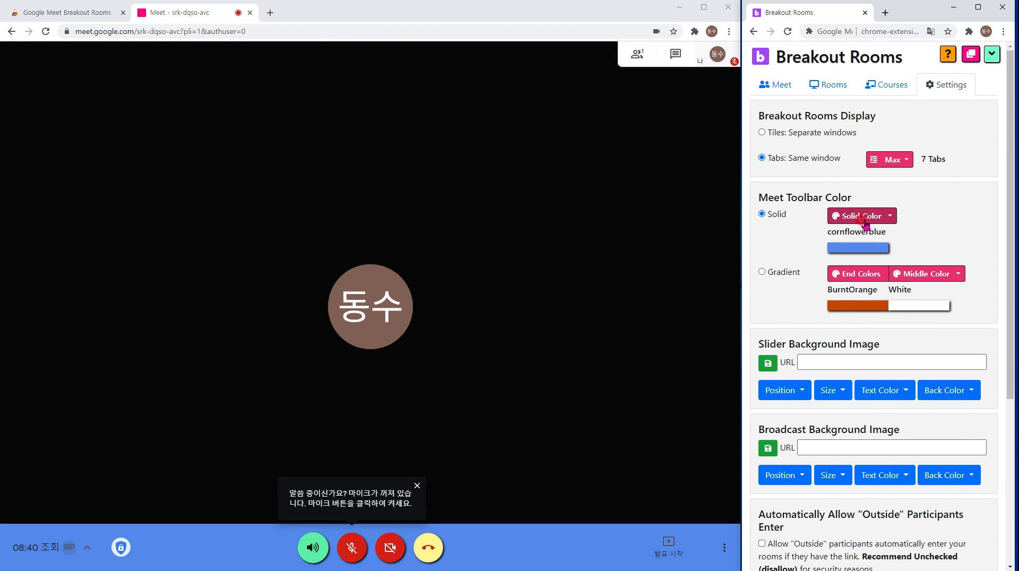
left_click(862, 221)
left_click(860, 267)
left_click(863, 217)
left_click(862, 241)
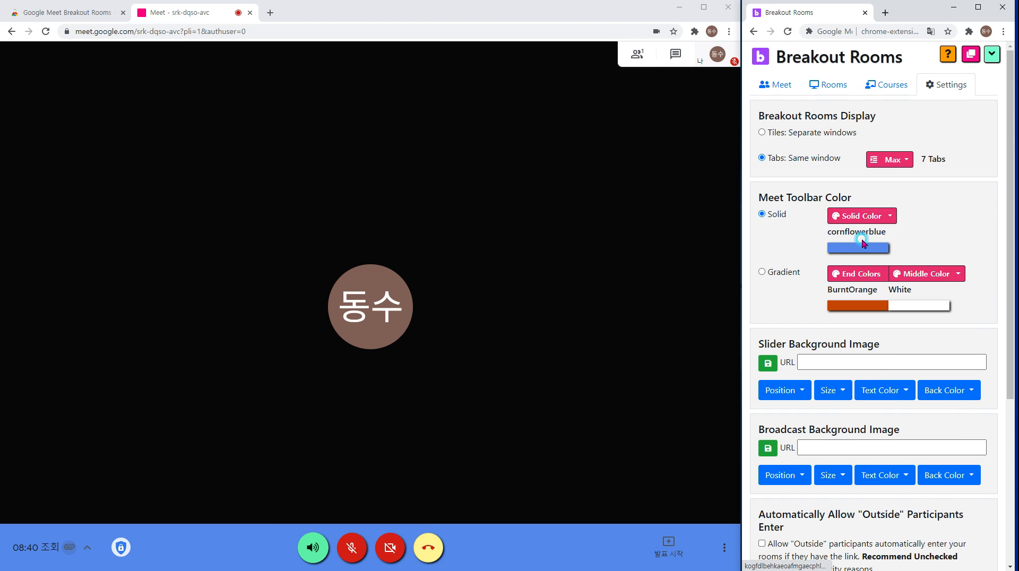
left_click(790, 254)
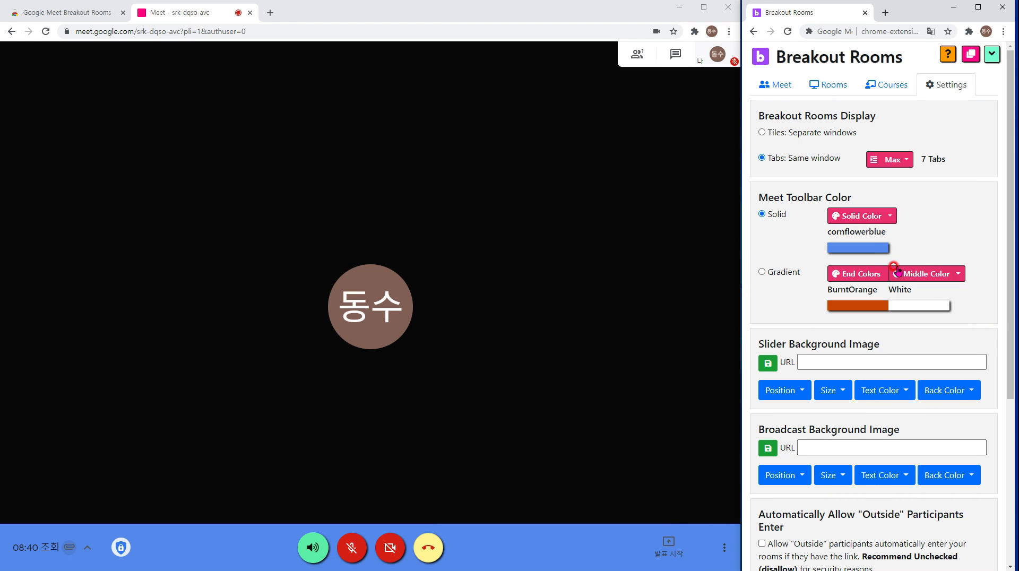
Switch the Meet toolbar to a gradient, then back to solid colour.
left_click(776, 274)
left_click(767, 214)
left_click(778, 310)
scroll(778, 310, "down", 2)
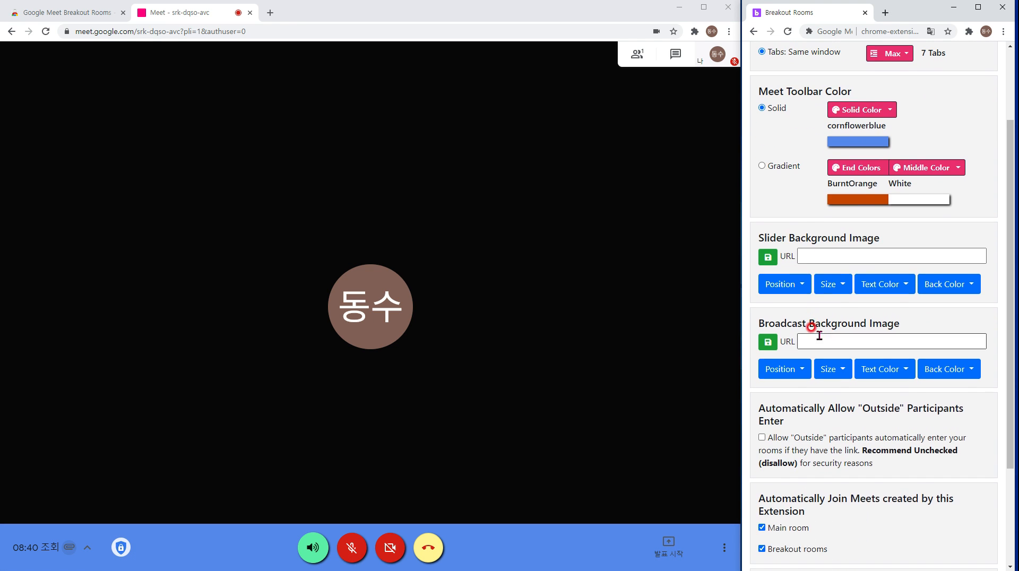
left_click_drag(756, 238, 850, 239)
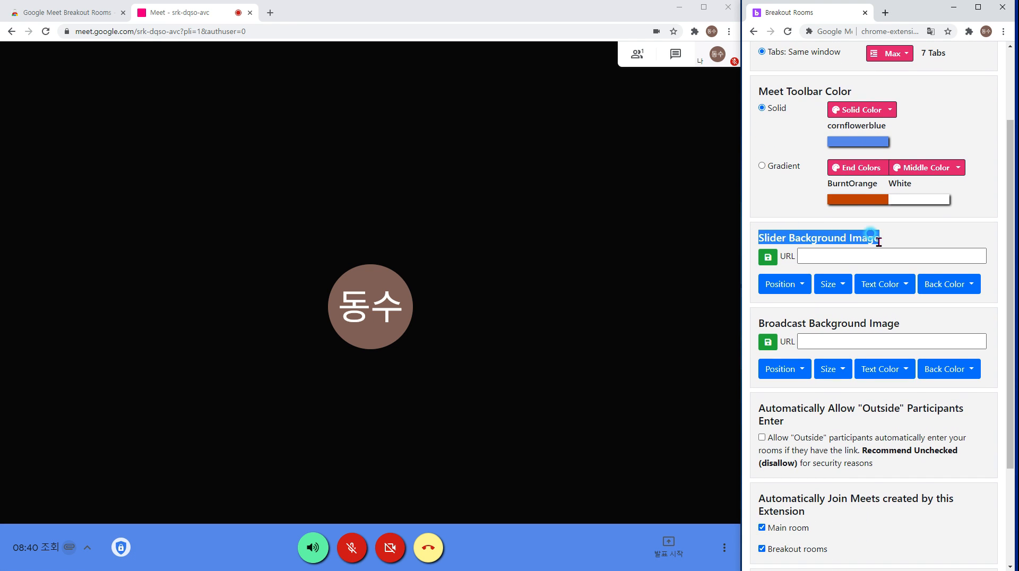
left_click(870, 234)
scroll(849, 326, "up", 2)
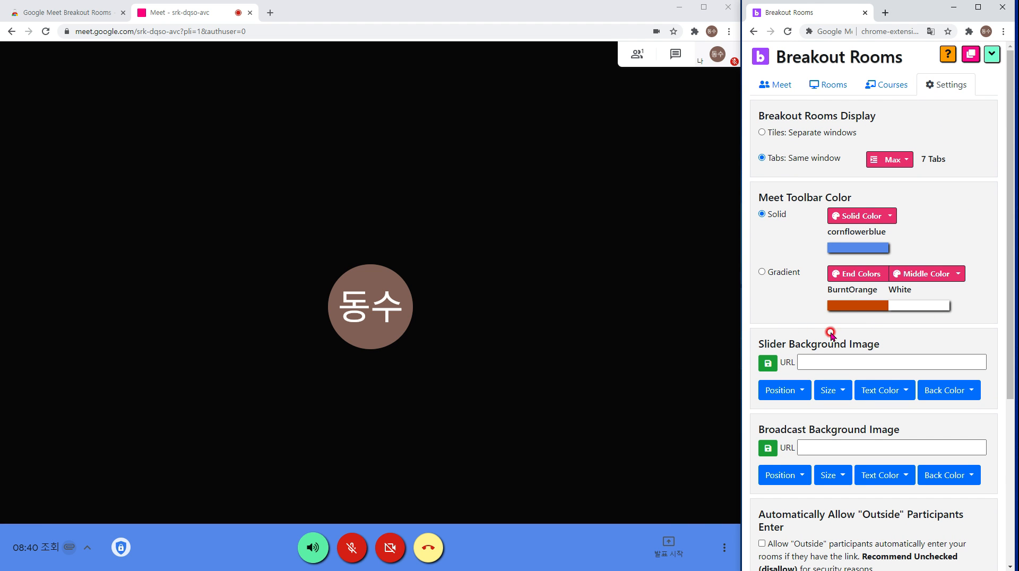
View the main breakout controls, return to Settings, and open a new browser tab.
left_click(780, 86)
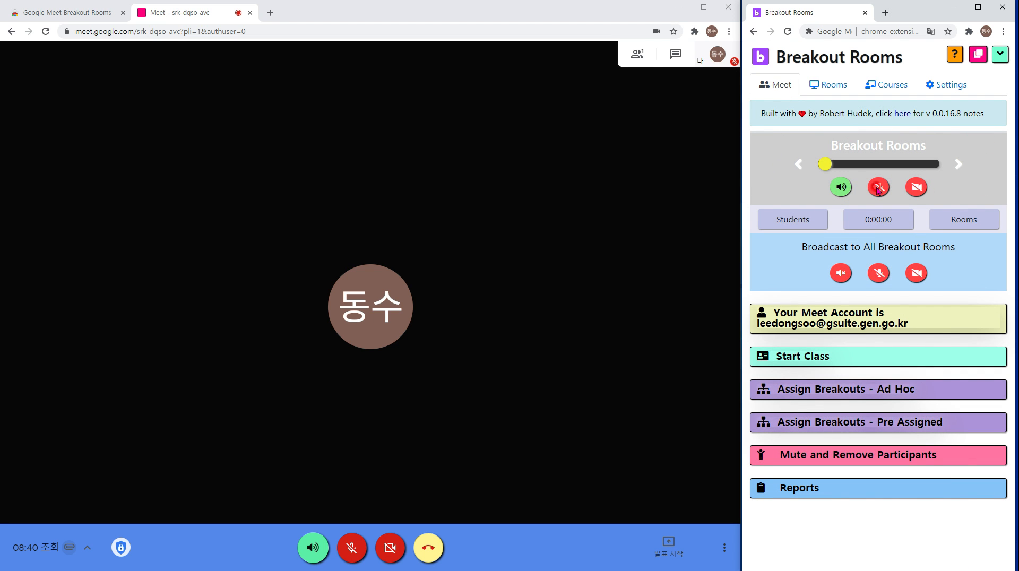
left_click(877, 193)
left_click(919, 191)
left_click(950, 86)
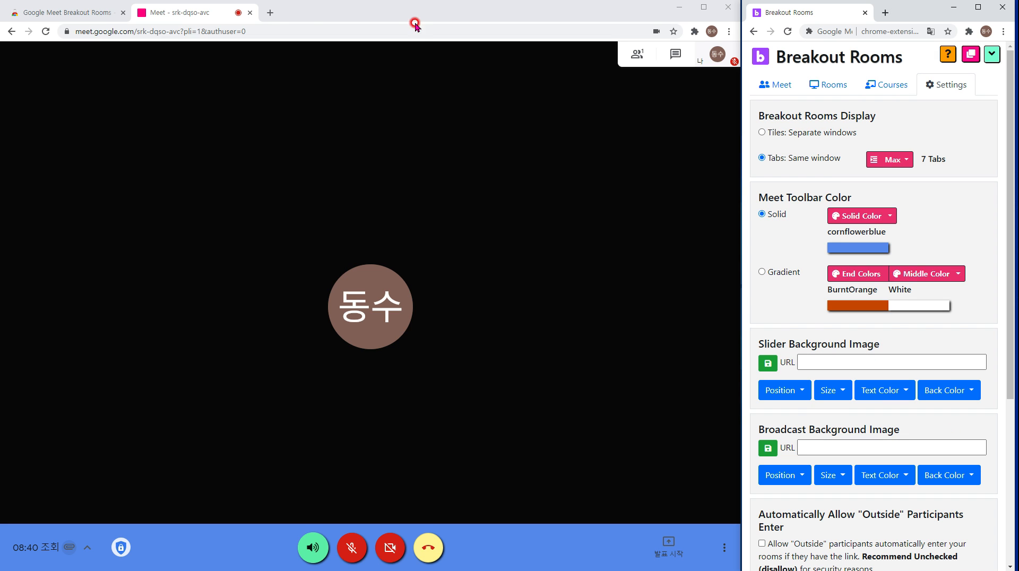
left_click(271, 14)
Search Google Images for 학교 and right-click the cartoon school illustration.
left_click(250, 13)
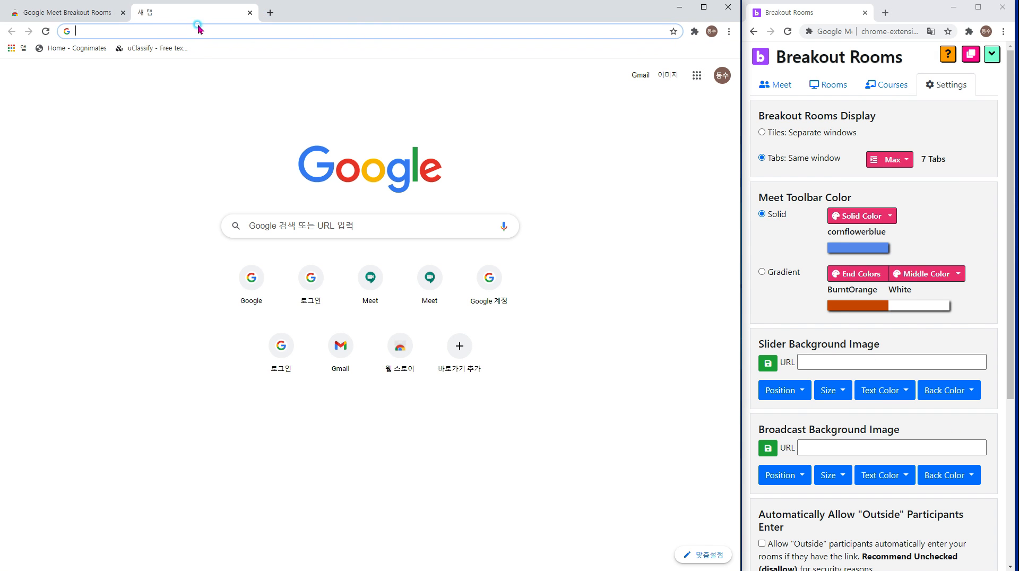
left_click(289, 219)
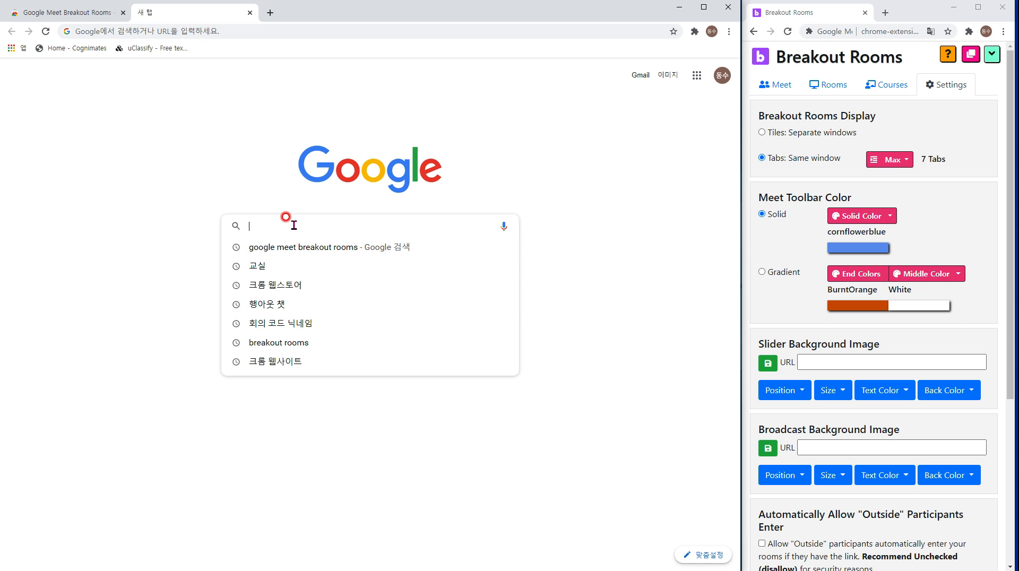
type("학교")
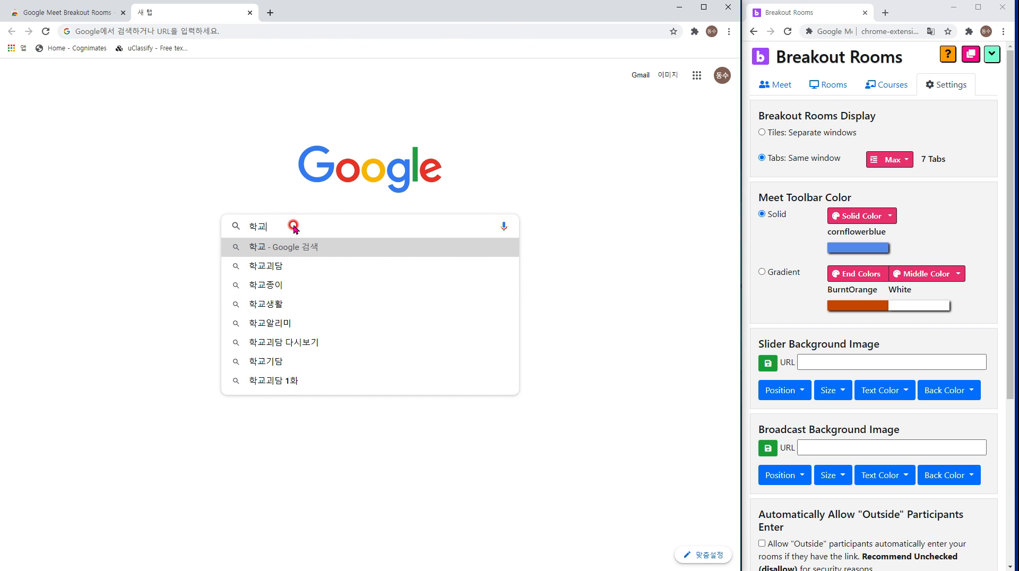
key("Return")
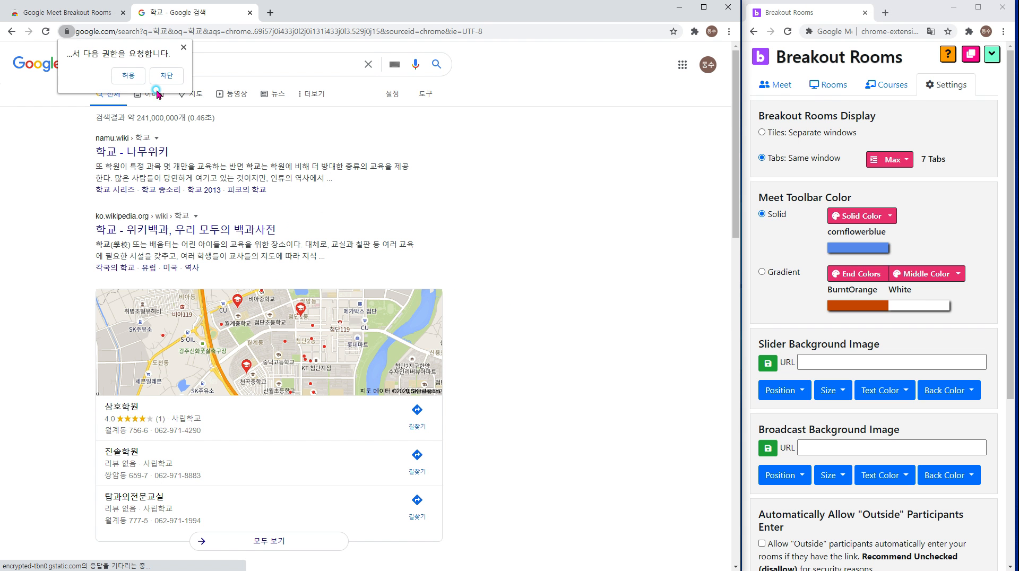
left_click(127, 77)
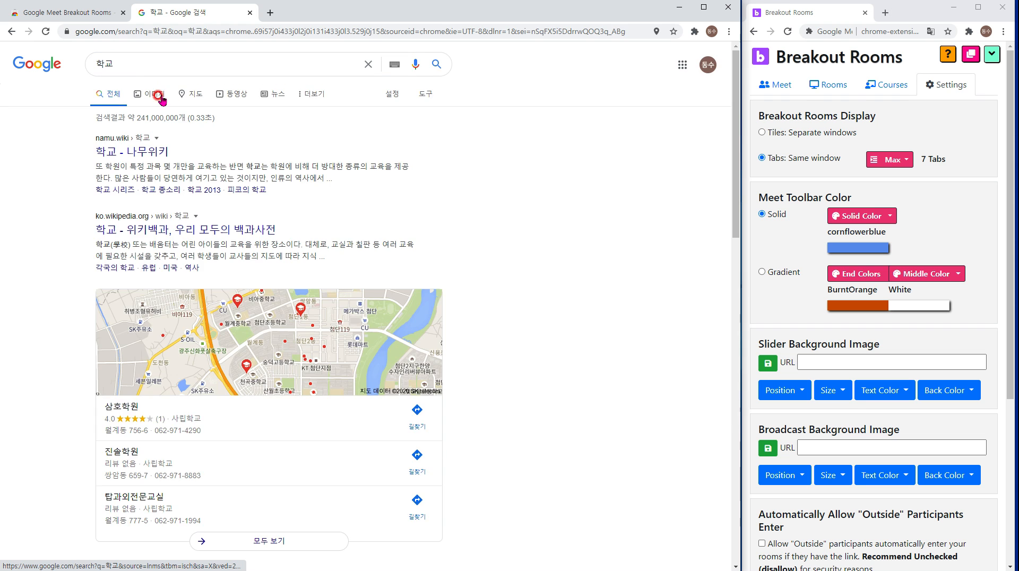
left_click(155, 95)
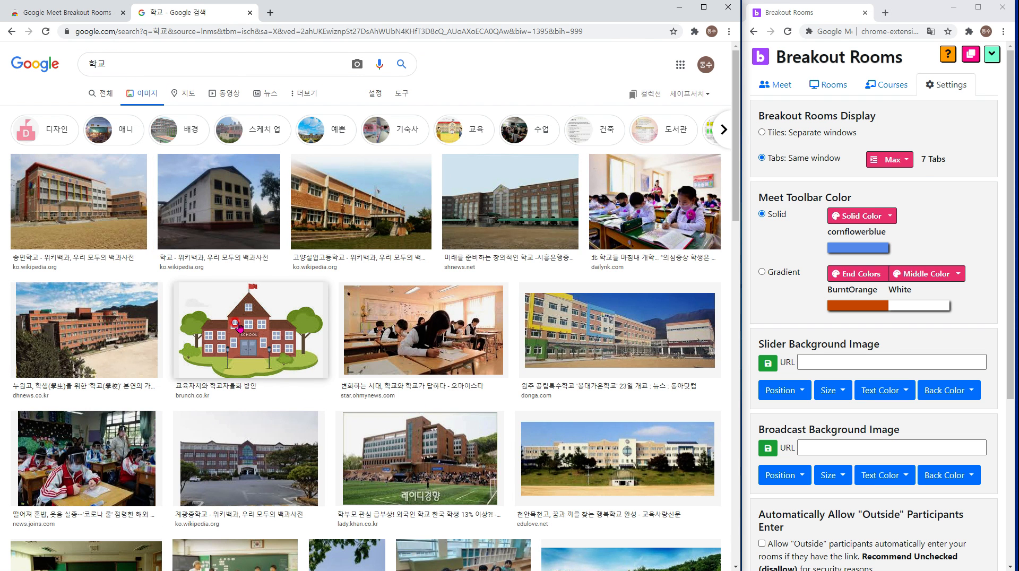
left_click(244, 321)
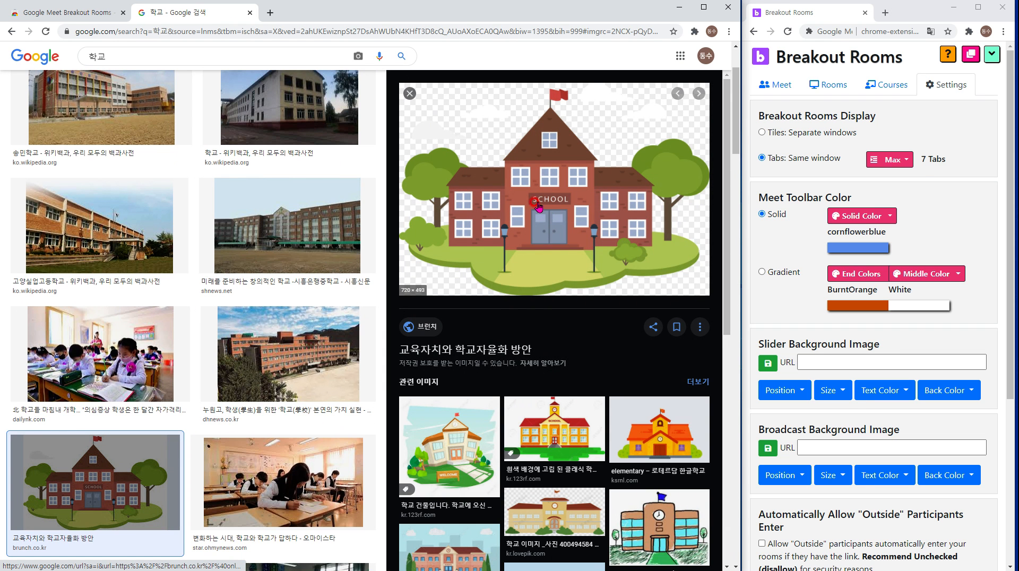
right_click(536, 201)
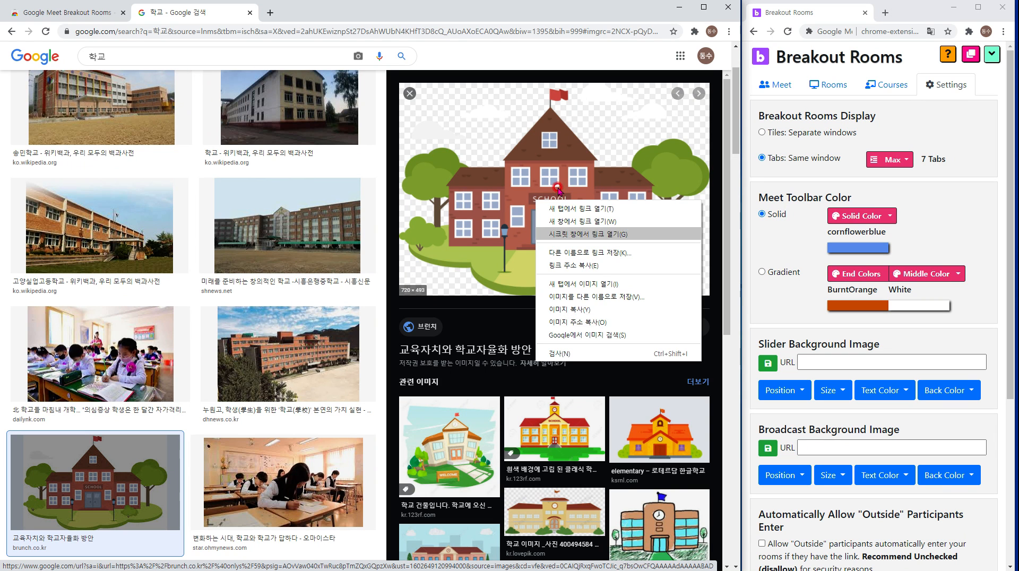
Paste the school image address as the Slider Background Image URL and save.
left_click(410, 93)
left_click(824, 360)
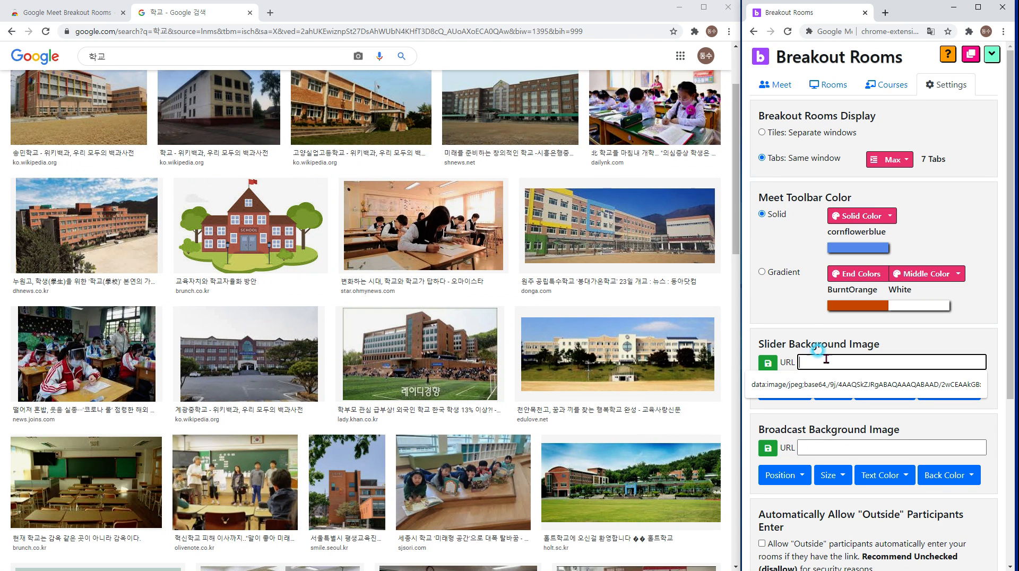
key("ctrl+v")
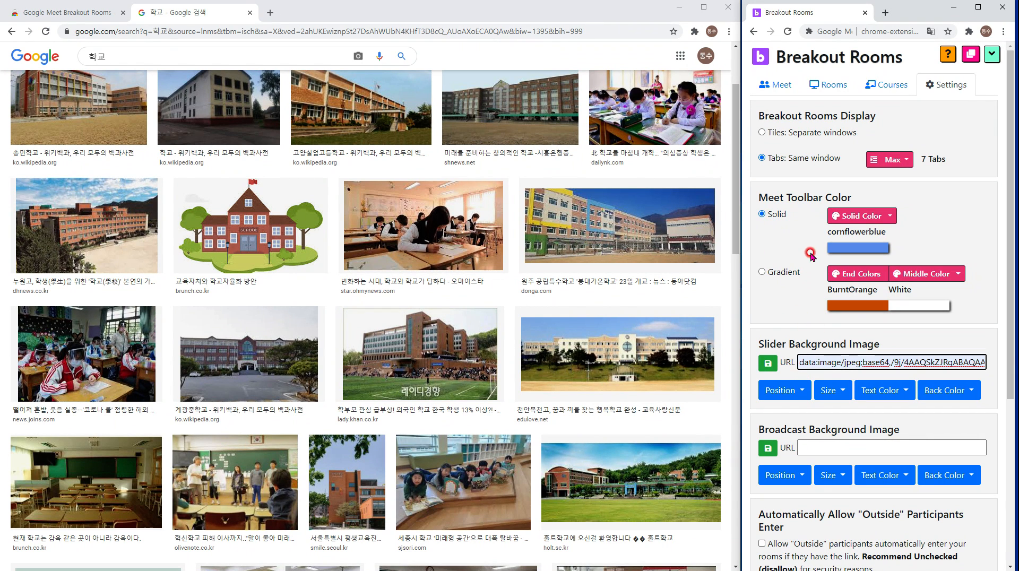
left_click(767, 363)
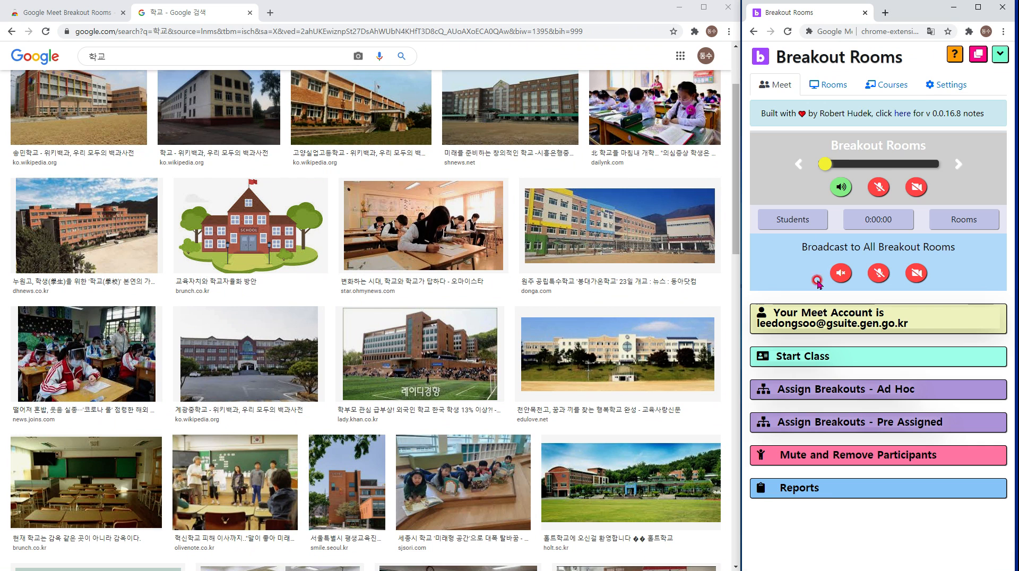
Cut the pasted image address so the Slider Background Image URL is blank.
left_click(941, 85)
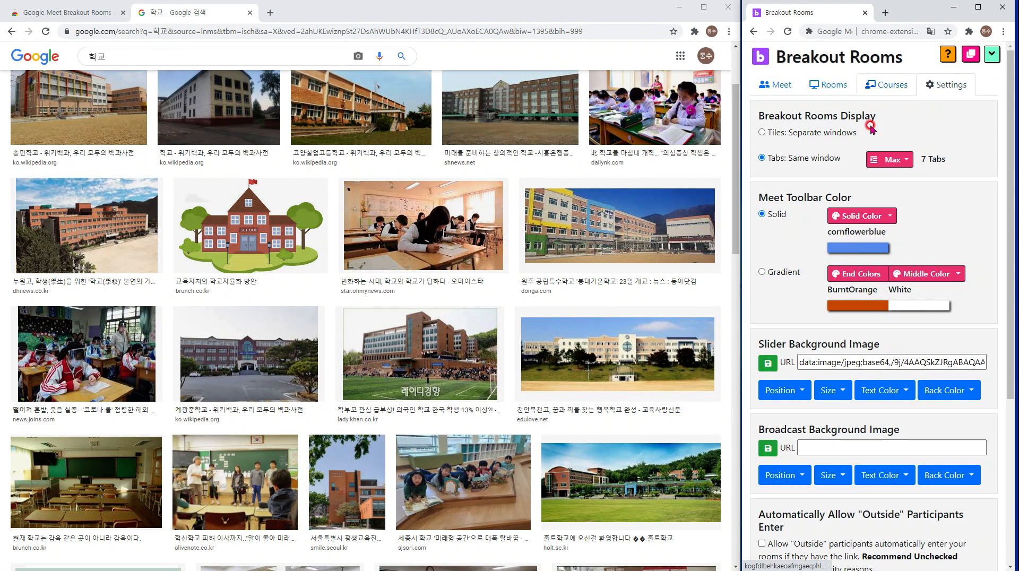
triple_click(817, 366)
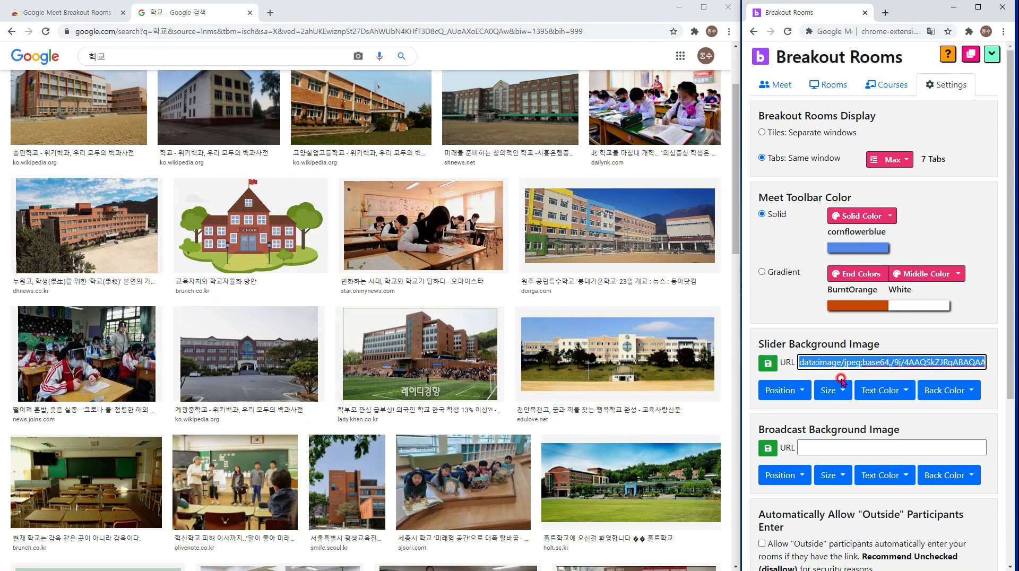
key("ctrl+x")
left_click(849, 442)
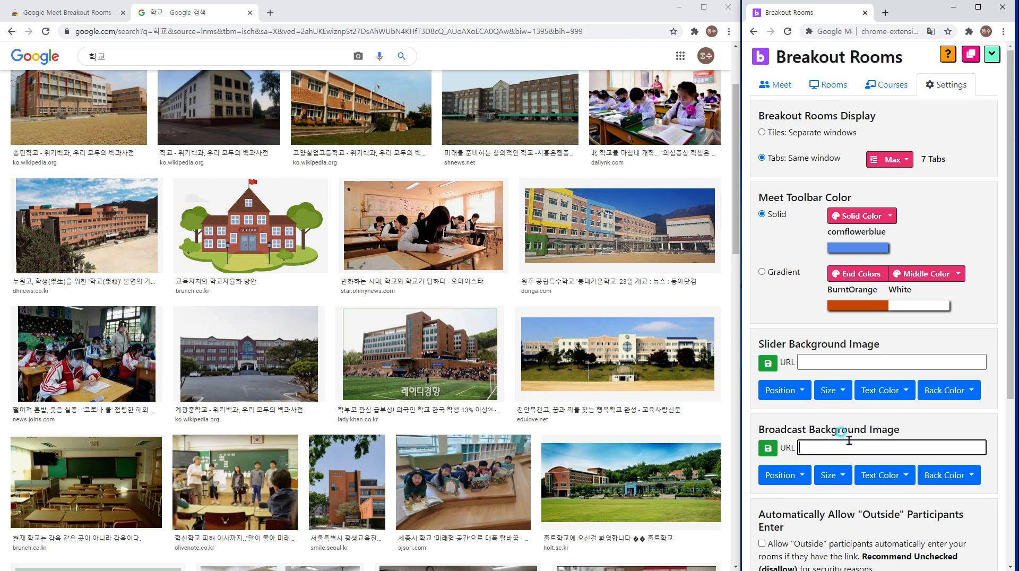
Look over the outside-participants auto-join settings unchanged, then open a blank tab beside the 학교 results.
scroll(849, 441, "down", 4)
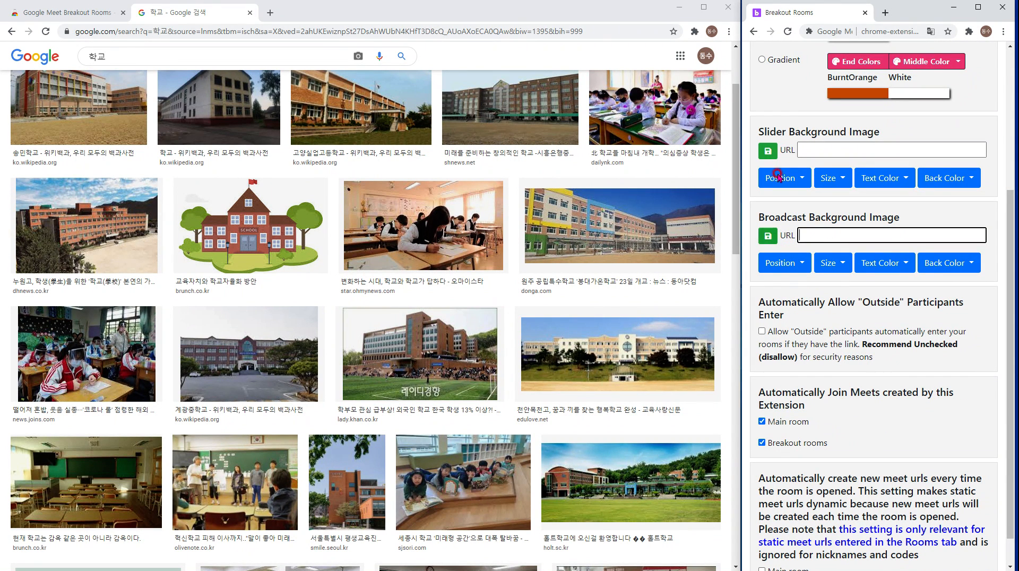
left_click_drag(835, 302, 947, 311)
left_click(908, 297)
left_click_drag(862, 302, 901, 302)
left_click(843, 297)
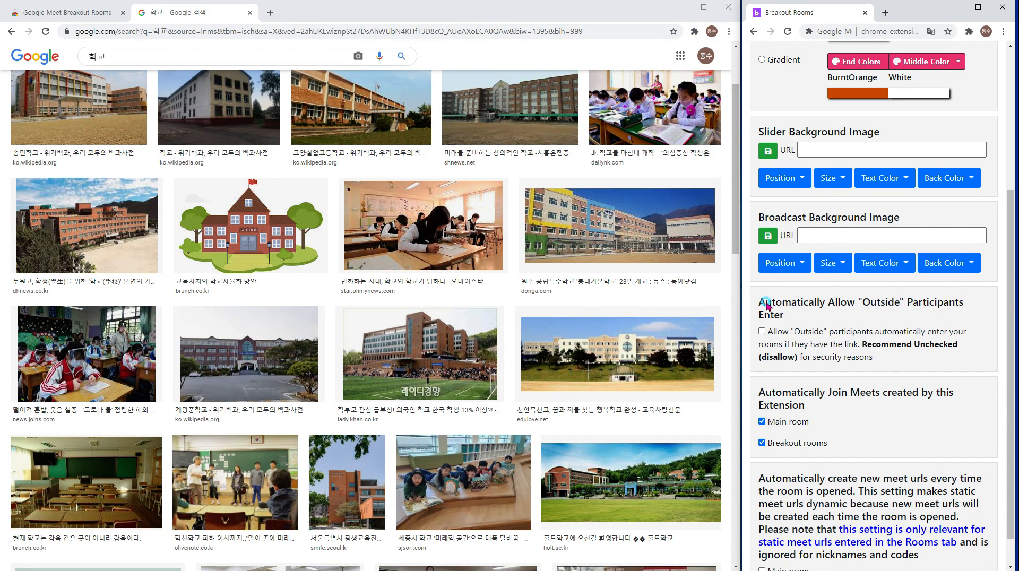
left_click_drag(762, 301, 847, 307)
left_click(776, 322)
scroll(854, 340, "down", 1)
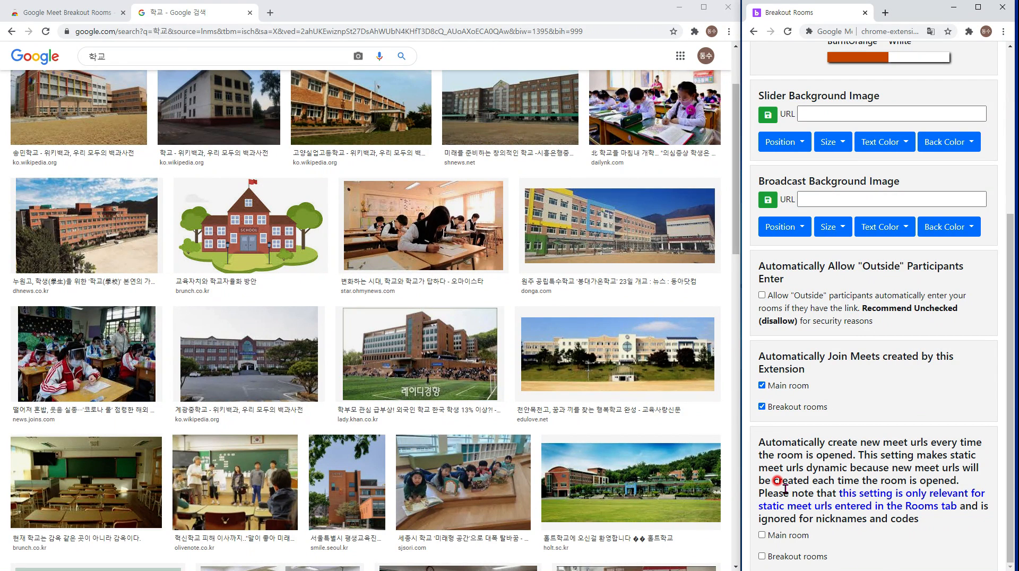
left_click(270, 12)
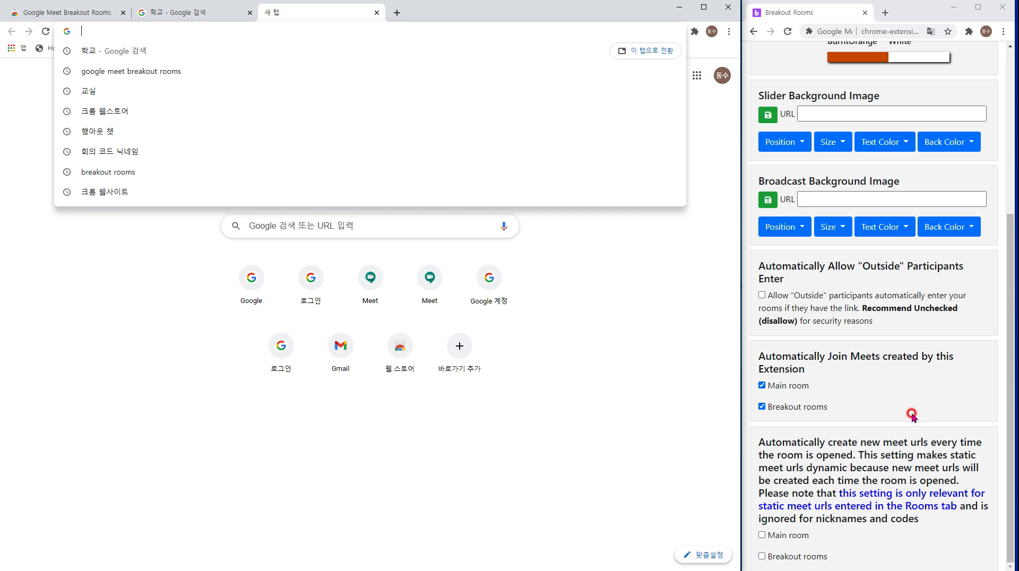
Browse the saved courses 연수, 3학년 기술 and 코로나 공모전 준비, then show 연수's links for 메인 and 모둠1–4.
scroll(910, 411, "up", 5)
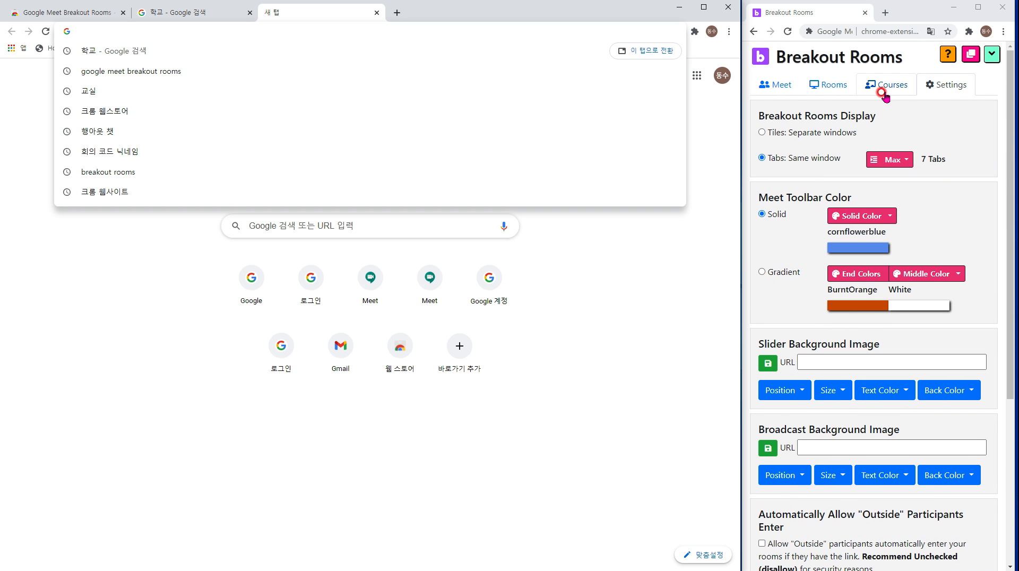
left_click(894, 86)
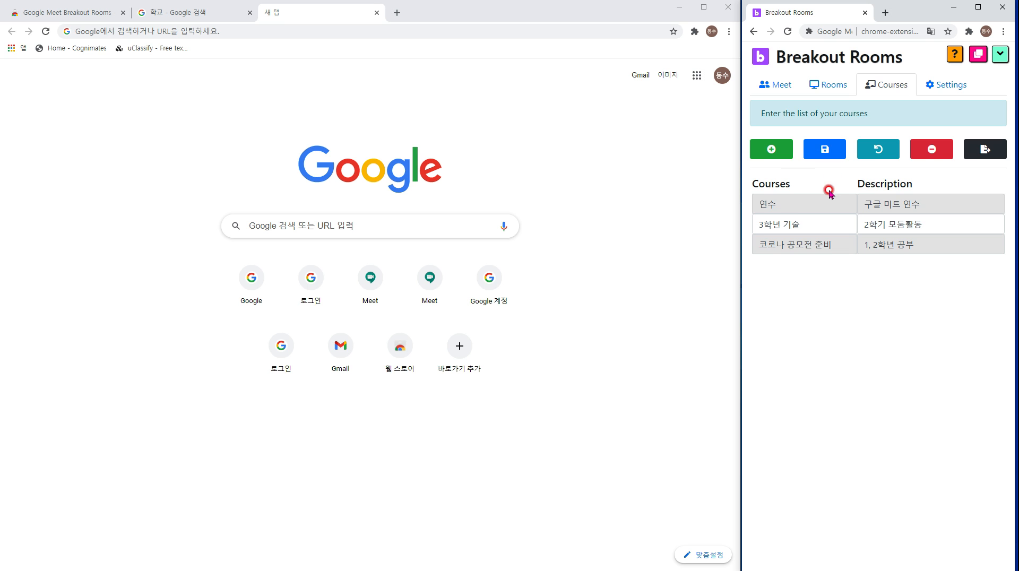
left_click(918, 203)
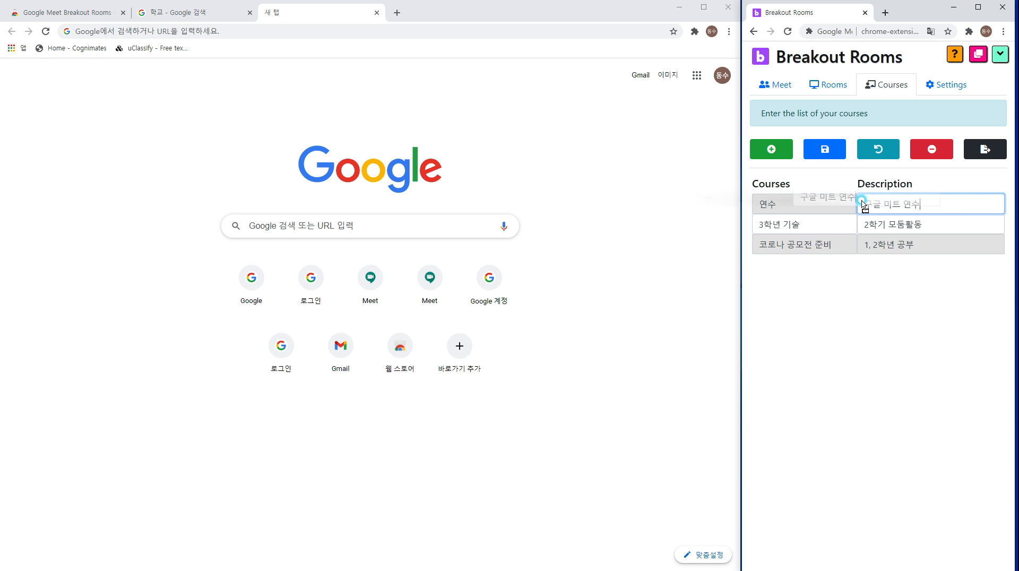
left_click(827, 86)
left_click(891, 83)
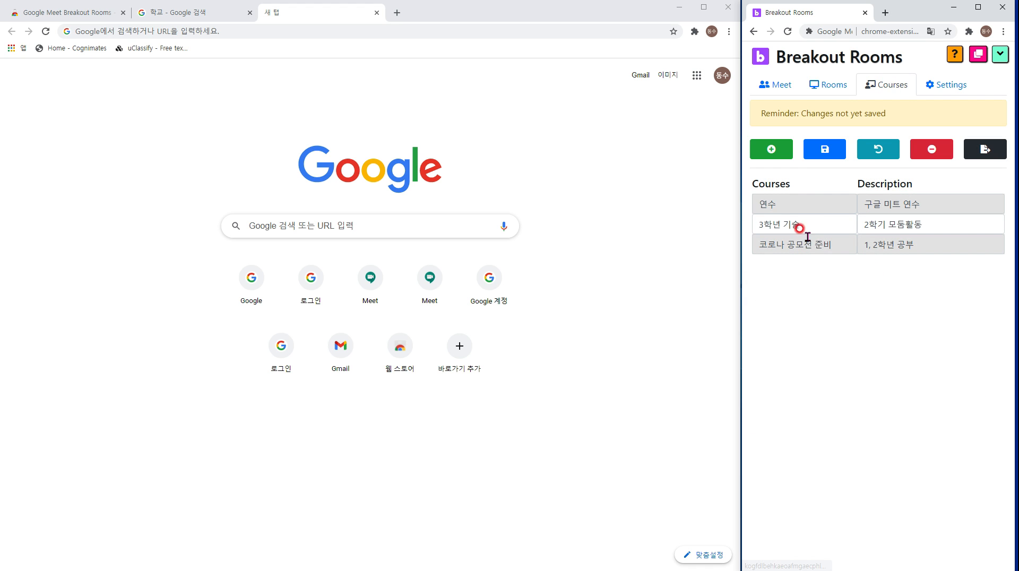
left_click(809, 229)
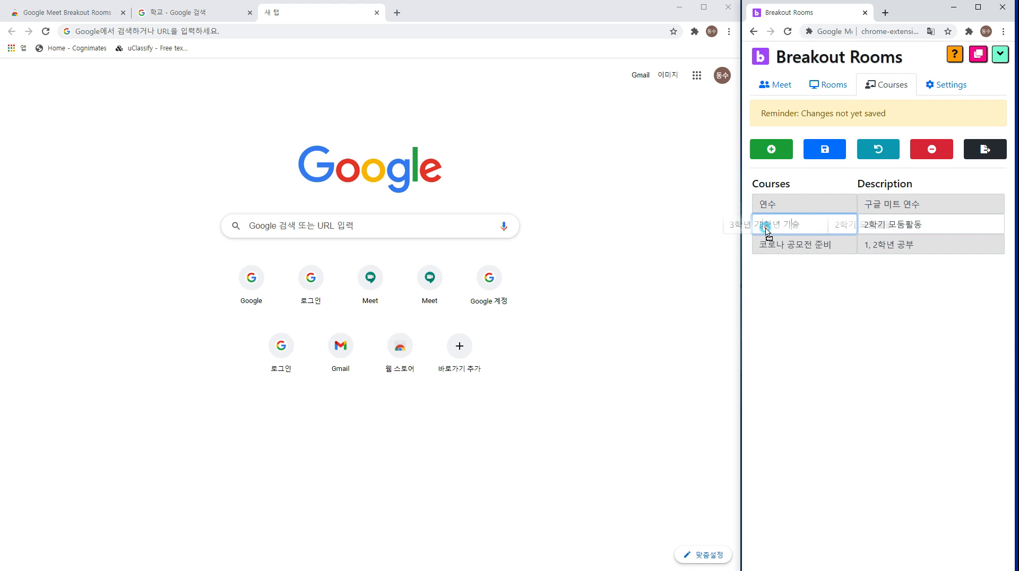
left_click(823, 245)
left_click(853, 263)
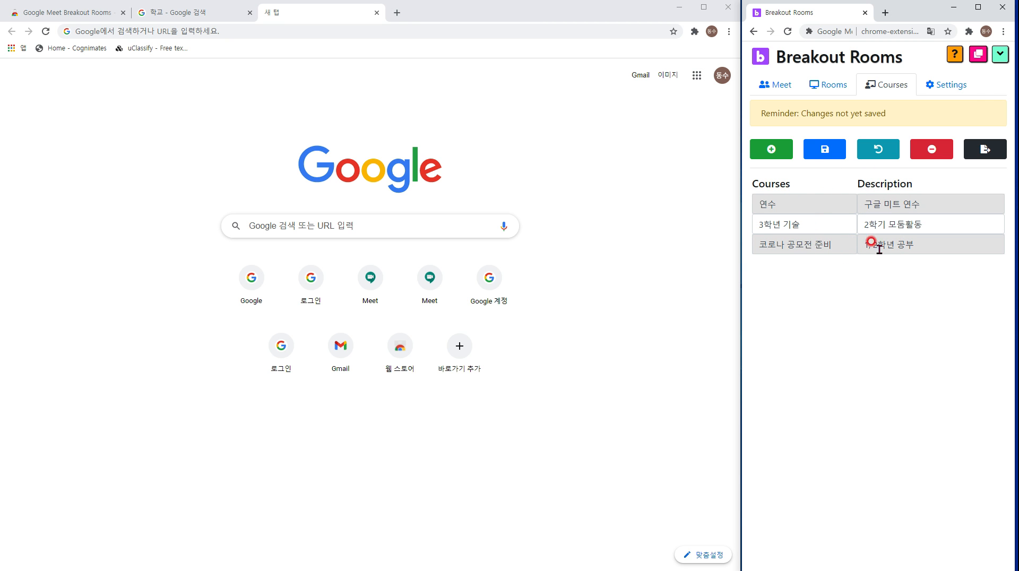
left_click(848, 99)
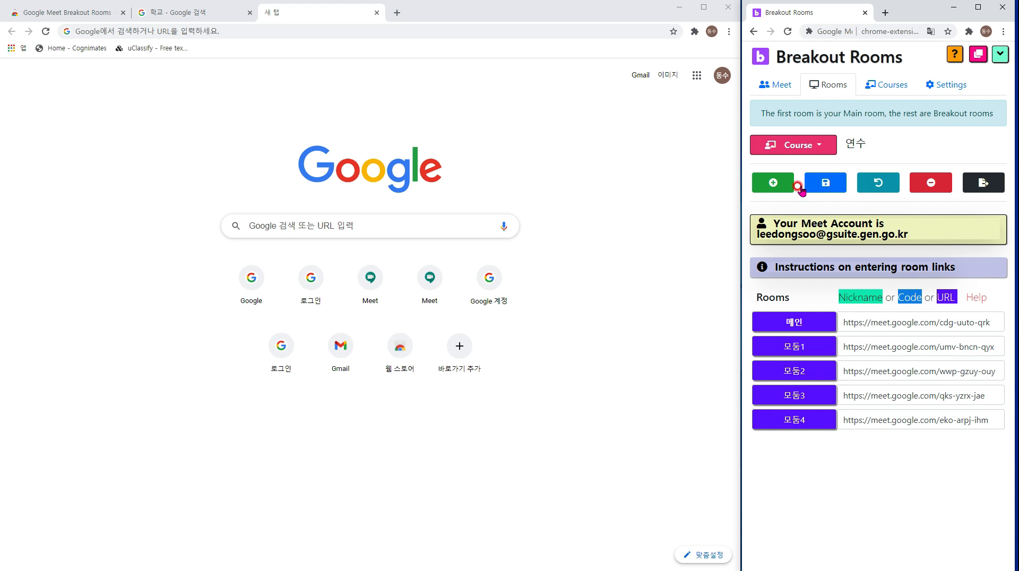
Add three empty course rows to the course list.
left_click(828, 151)
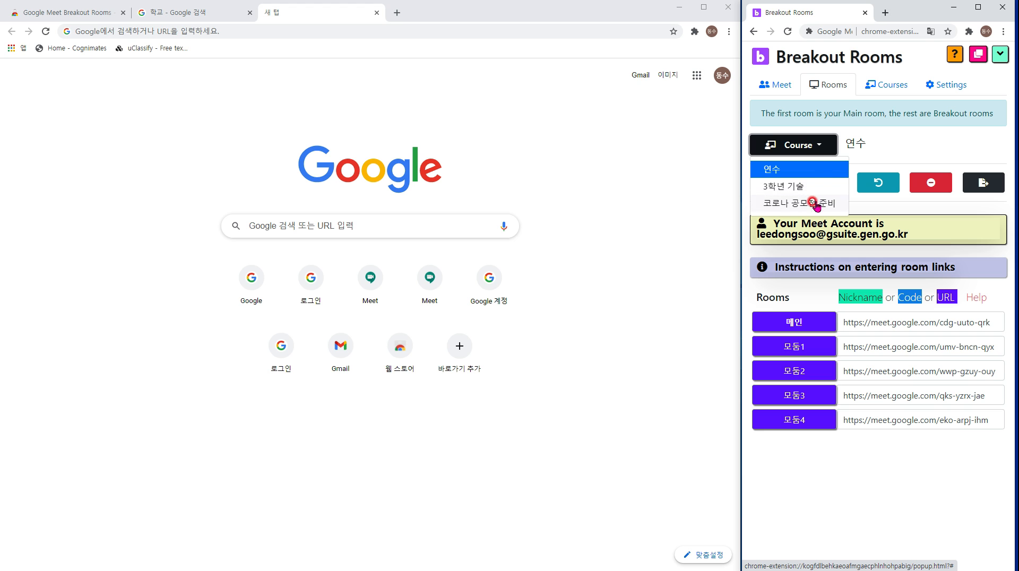
left_click(881, 85)
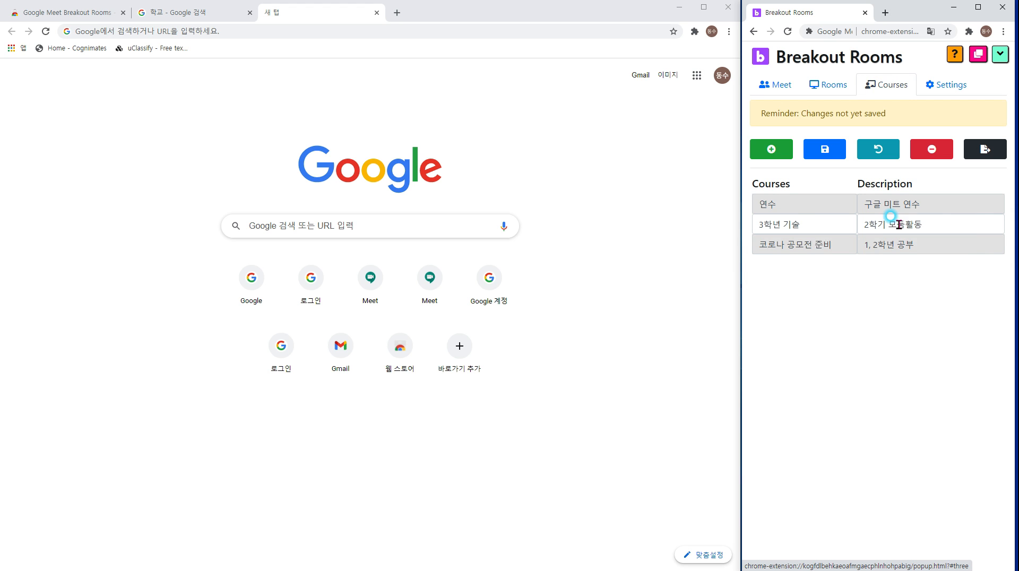
left_click(773, 152)
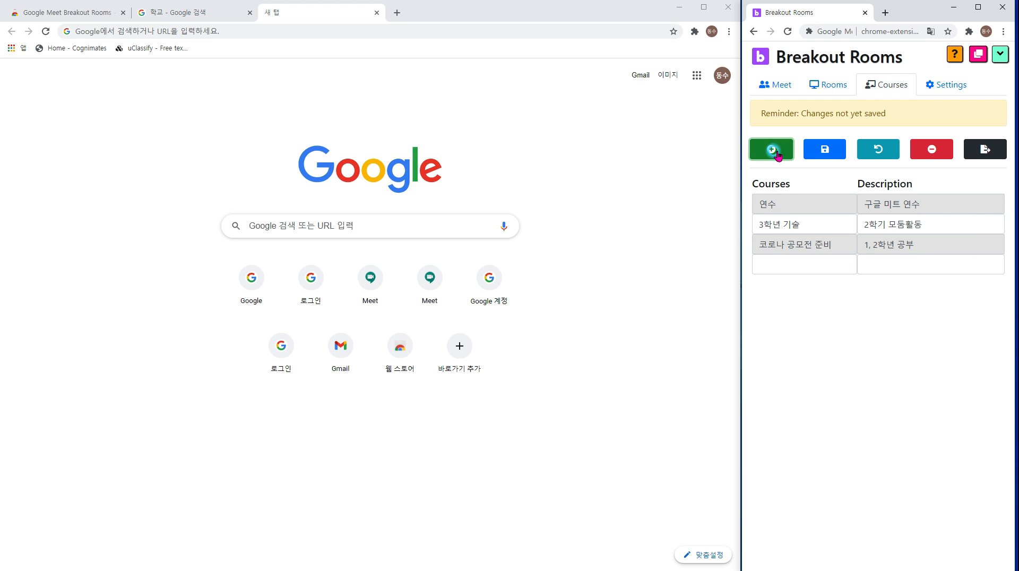
left_click(775, 152)
left_click(777, 154)
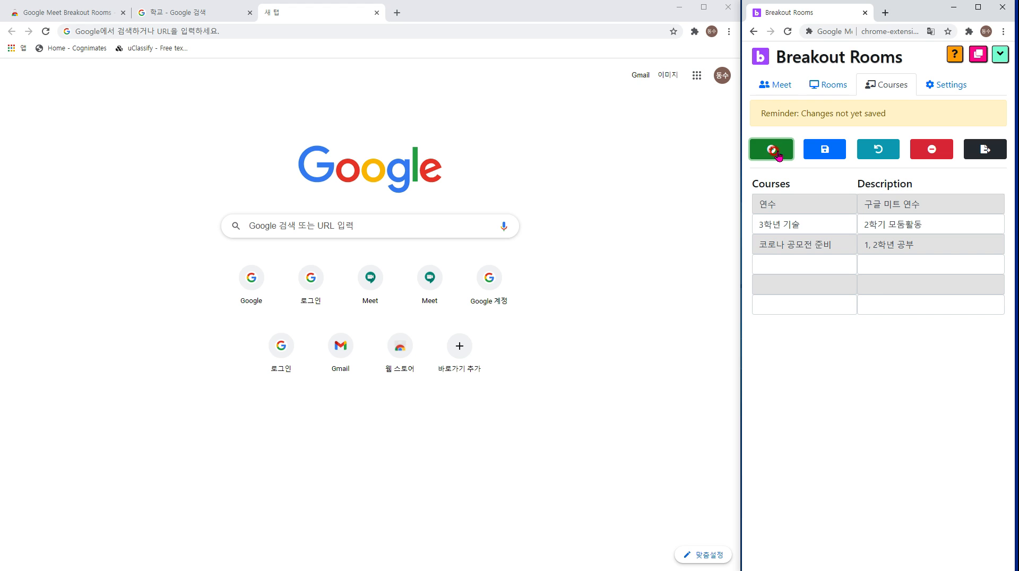
Remove two empty rows and undo the changes, restoring the three saved courses.
left_click(931, 150)
left_click(932, 151)
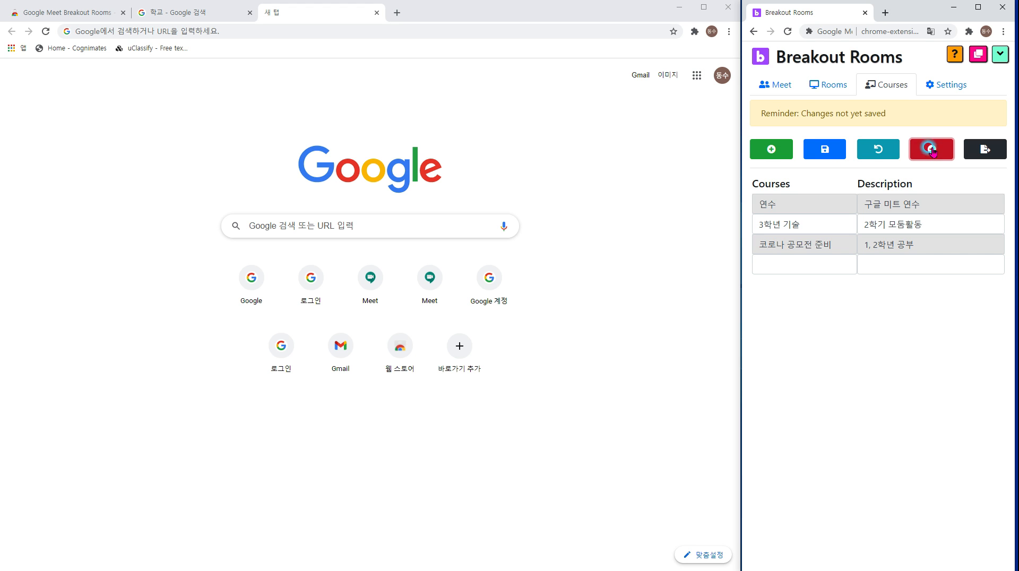
left_click(891, 151)
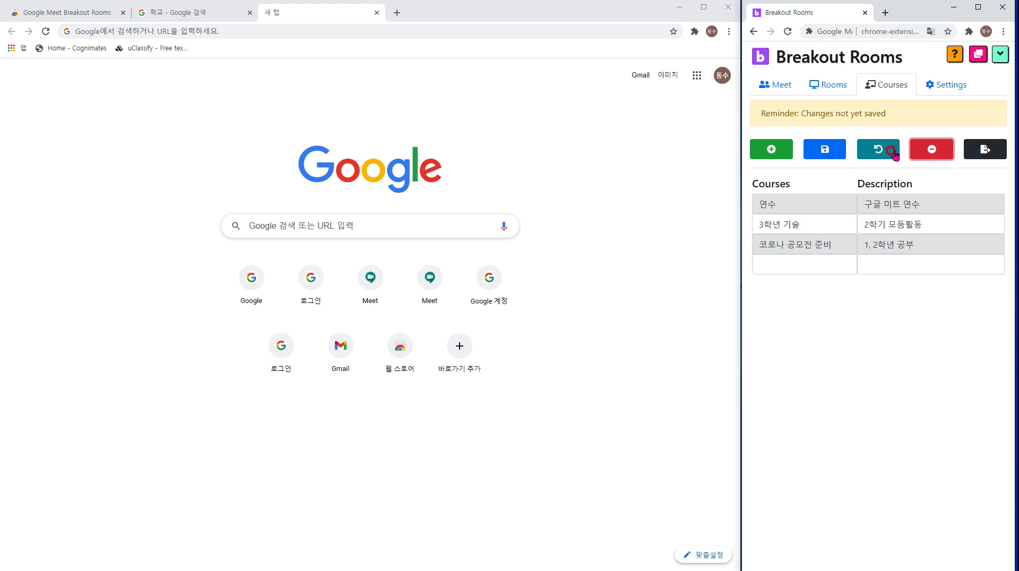
left_click(862, 151)
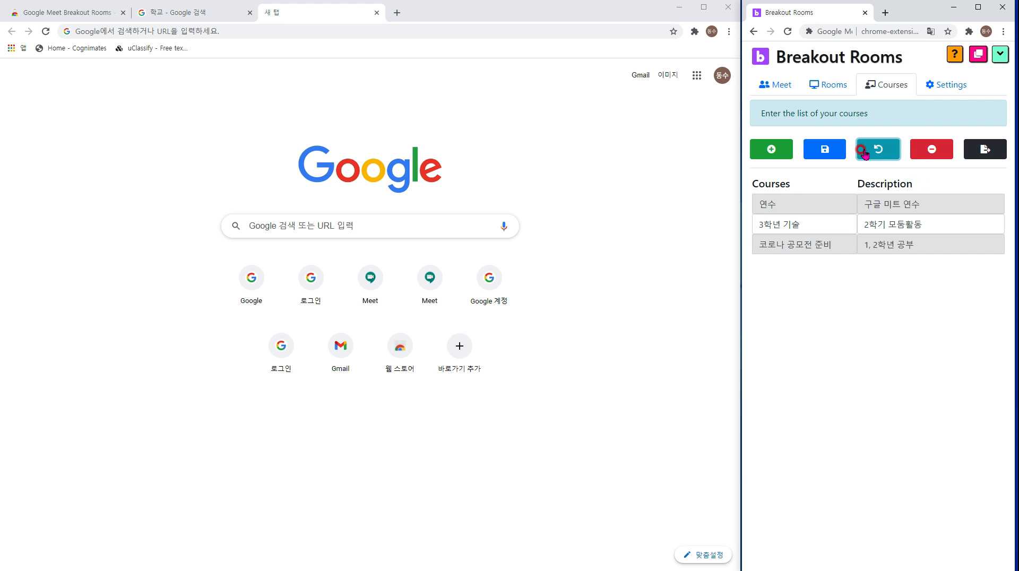
left_click(776, 224)
left_click(948, 258)
left_click(983, 149)
Export all courses and rooms to the file myBreakout.txt.
left_click(978, 157)
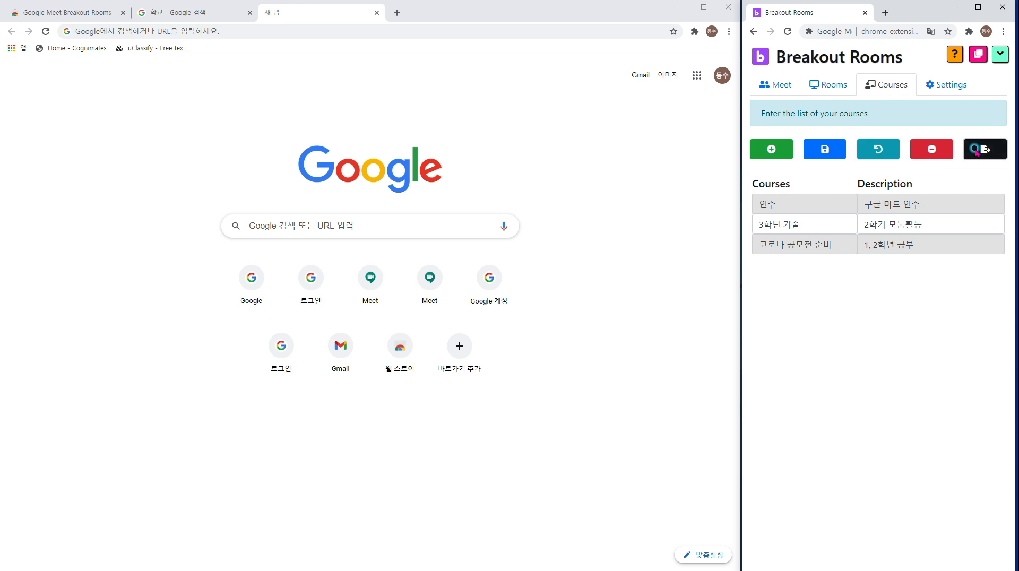
left_click(806, 184)
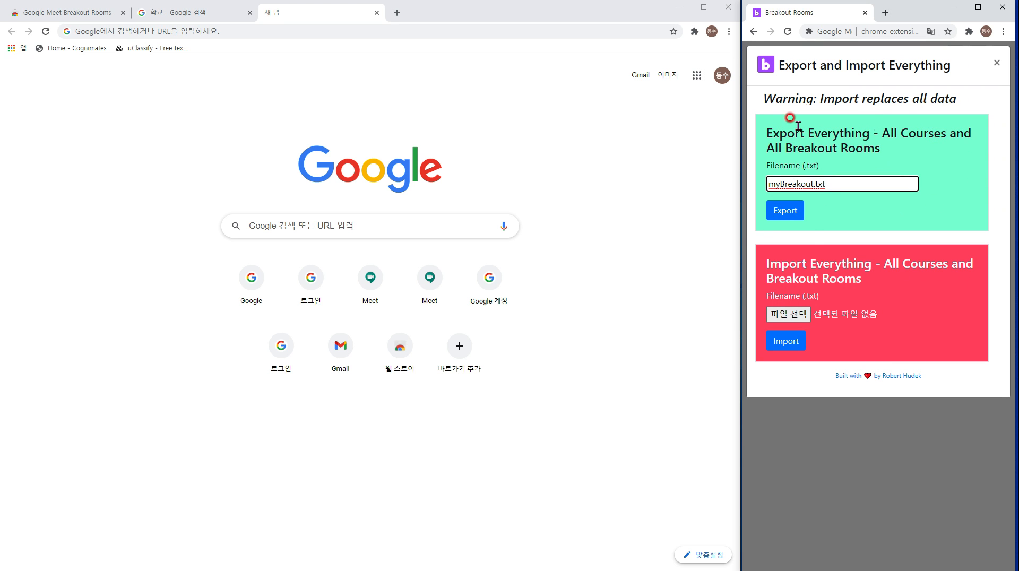
left_click_drag(811, 184, 768, 184)
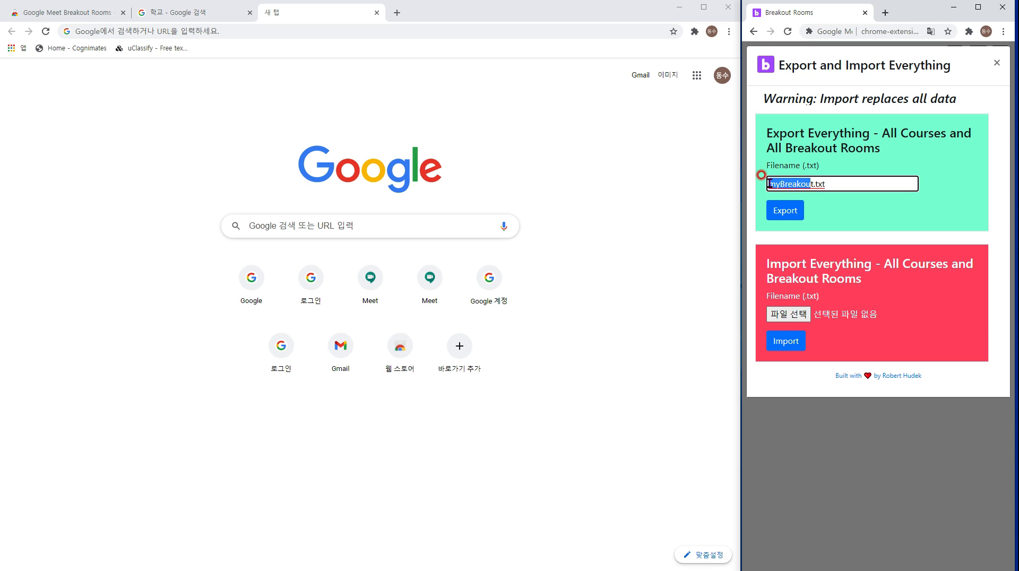
left_click(794, 215)
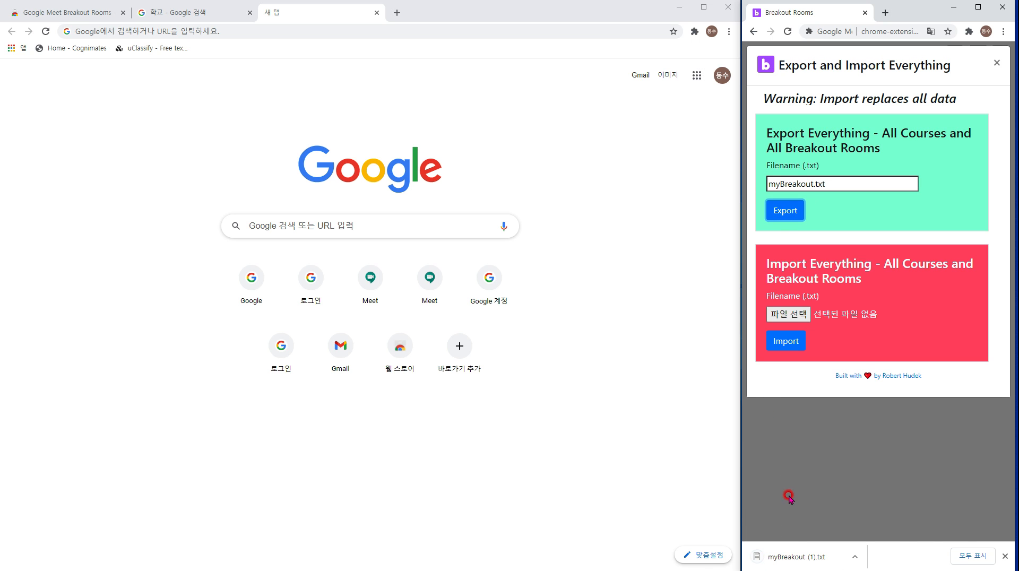
left_click(813, 567)
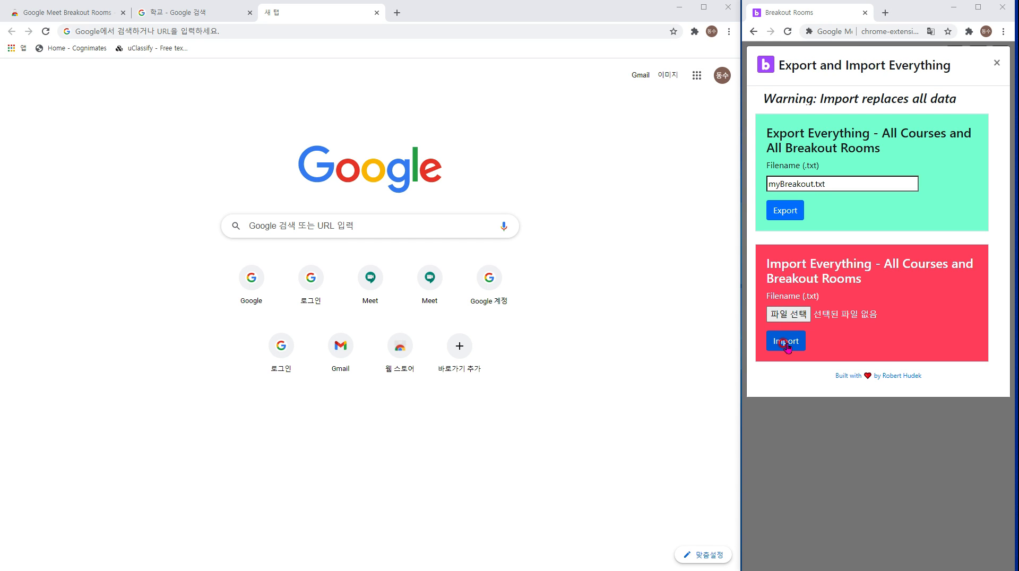
Import myBreakout (1).txt from the Downloads folder.
left_click(786, 345)
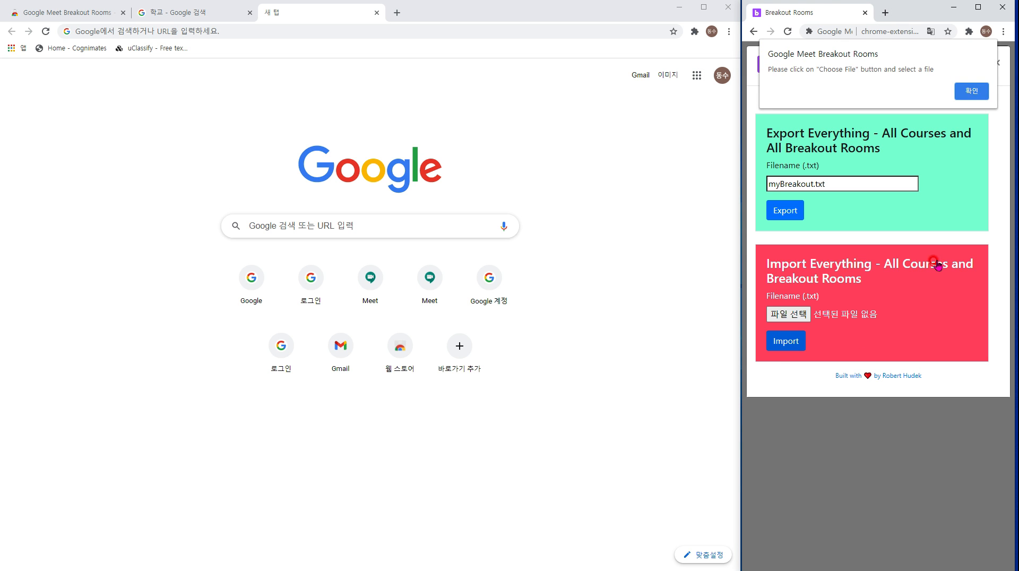
left_click(971, 91)
left_click(788, 314)
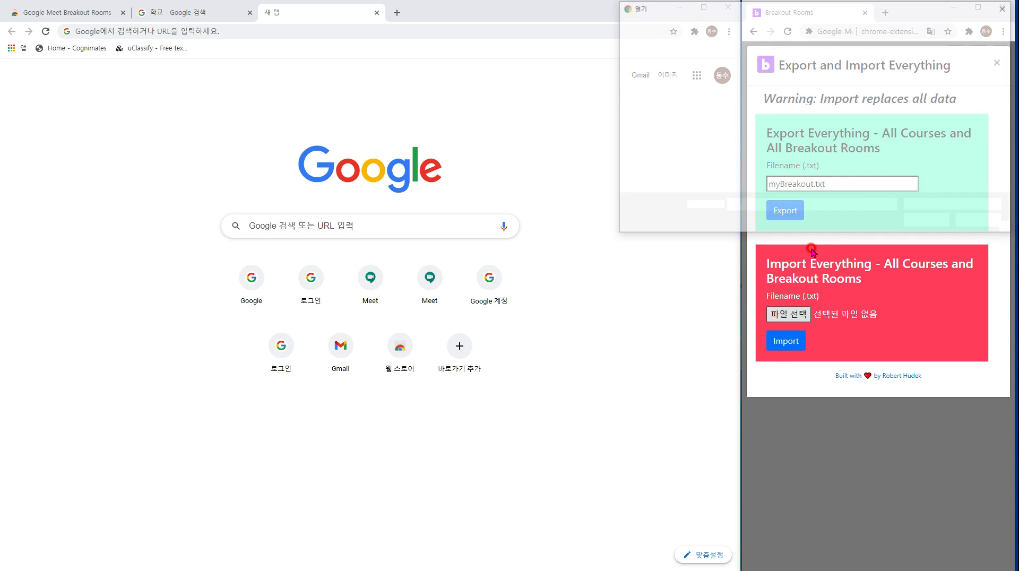
scroll(936, 170, "down", 2)
scroll(902, 186, "up", 2)
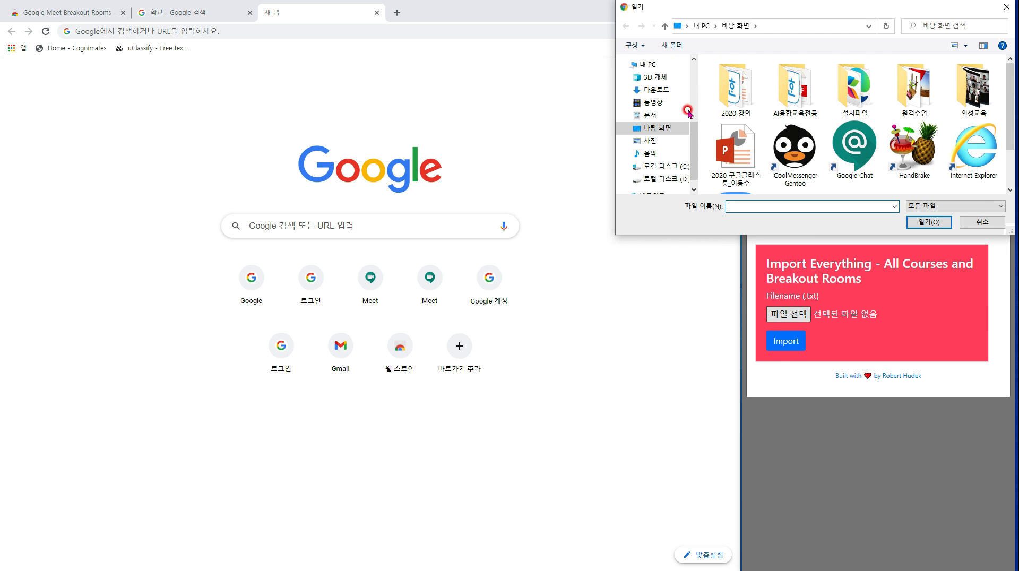
scroll(687, 112, "up", 5)
left_click(658, 73)
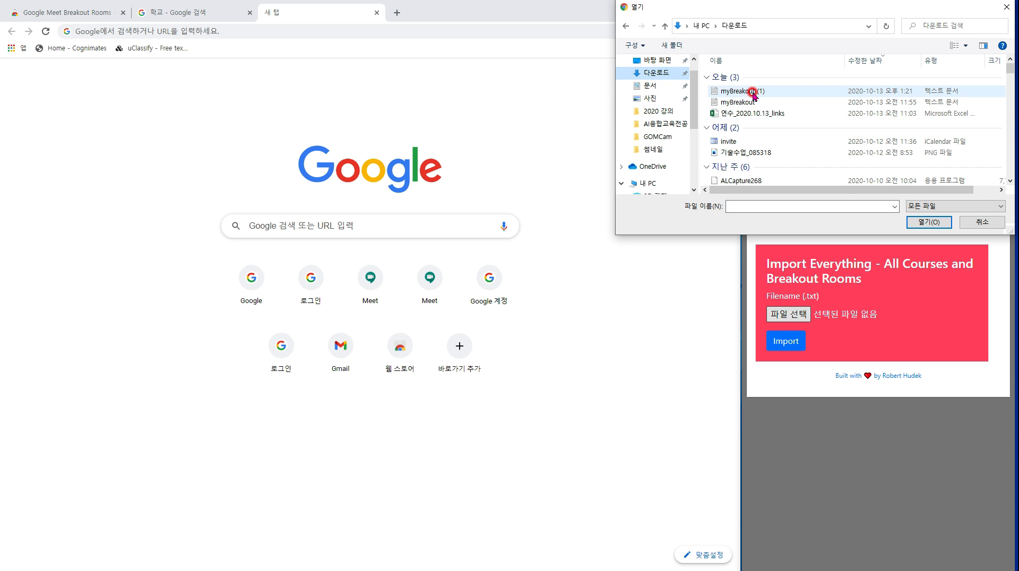
double_click(749, 91)
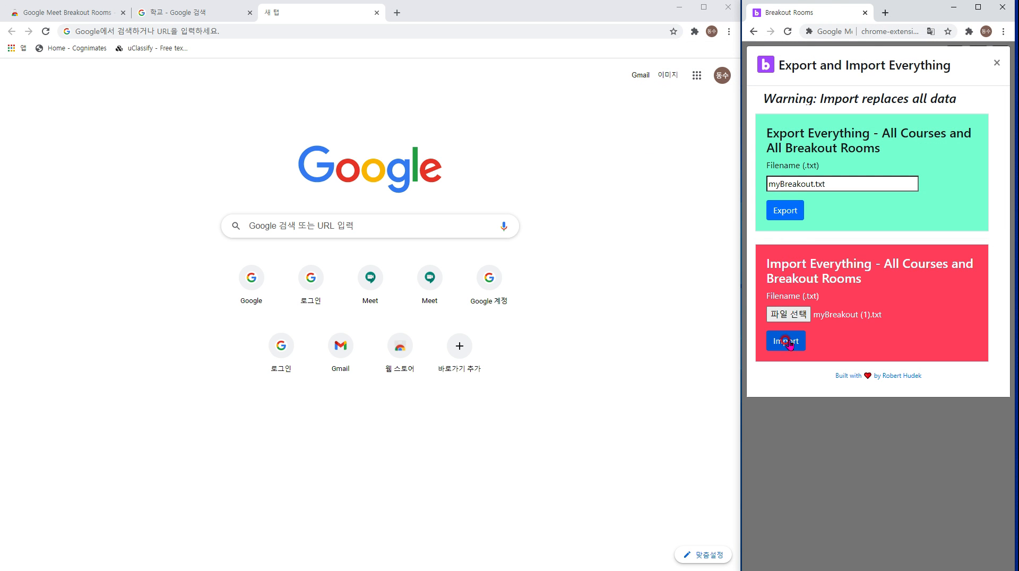
left_click(799, 343)
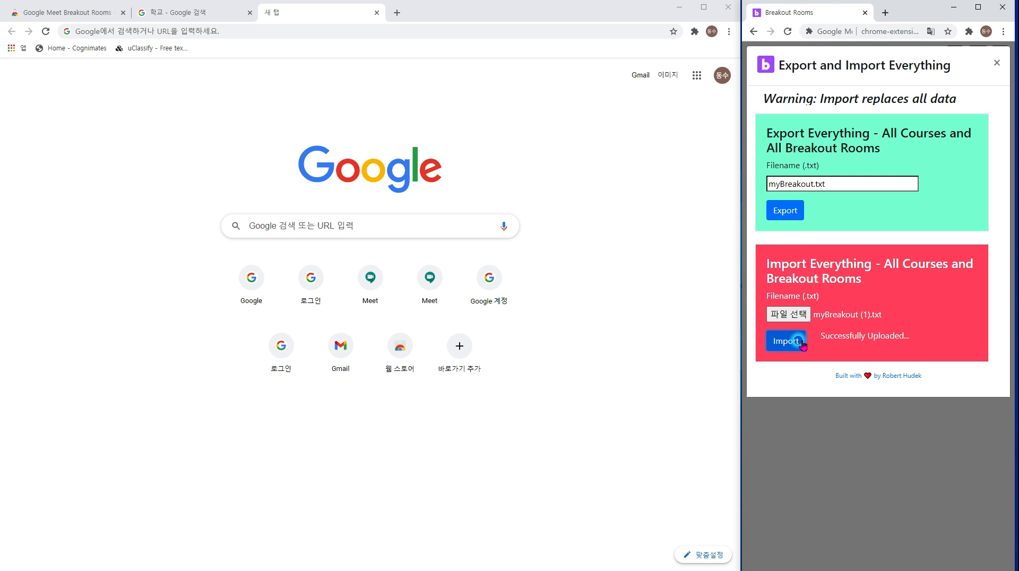
Close the export/import window and view the 3학년 기술 rooms, then the 연수 rooms.
left_click(996, 62)
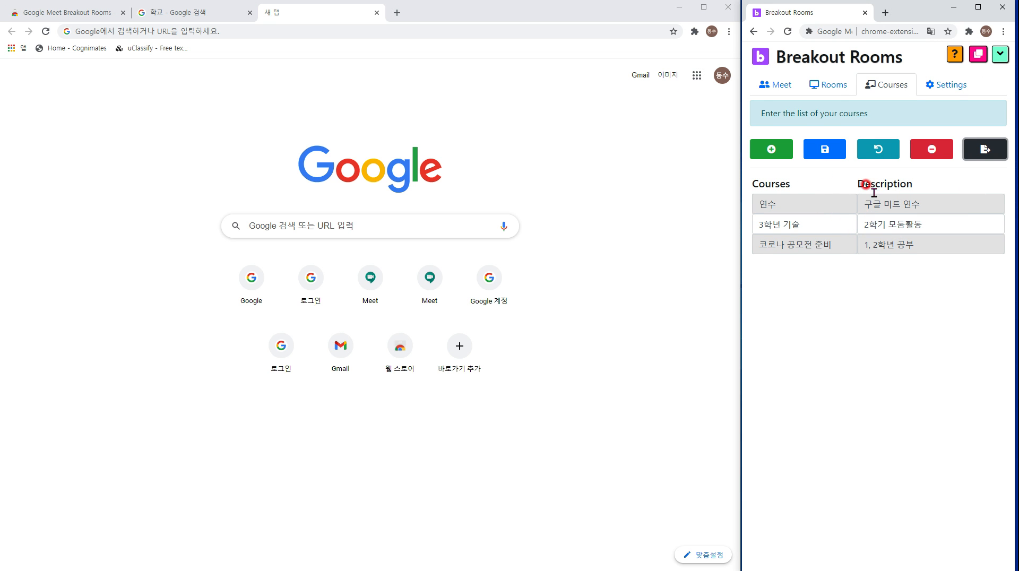
left_click(824, 80)
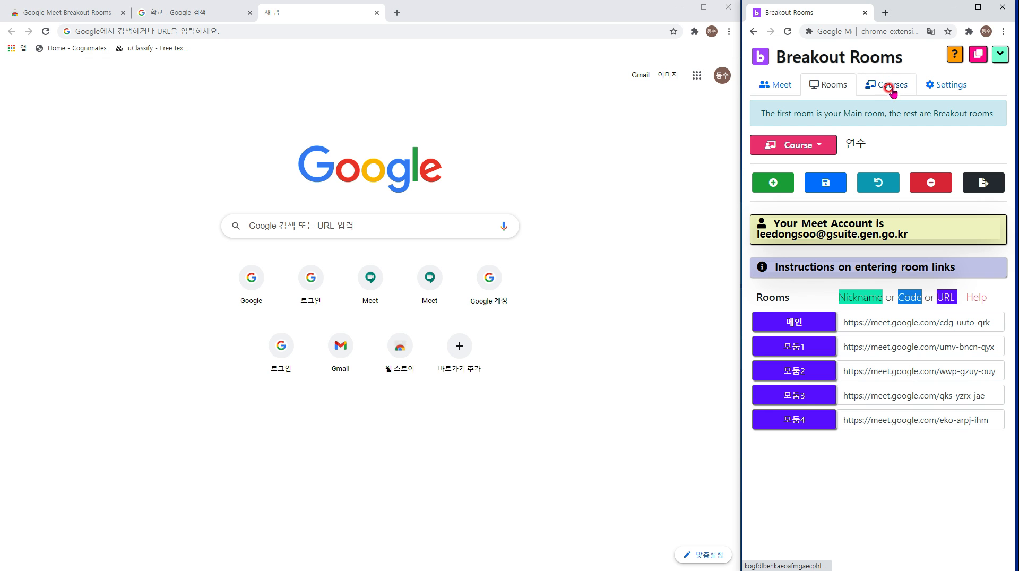
left_click(810, 151)
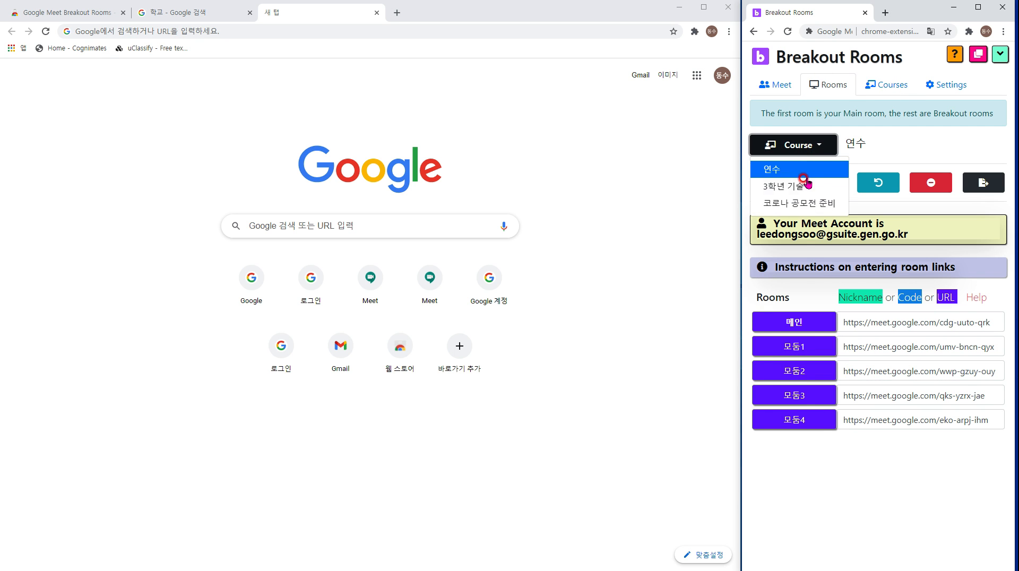
left_click(804, 184)
left_click(796, 145)
left_click(775, 169)
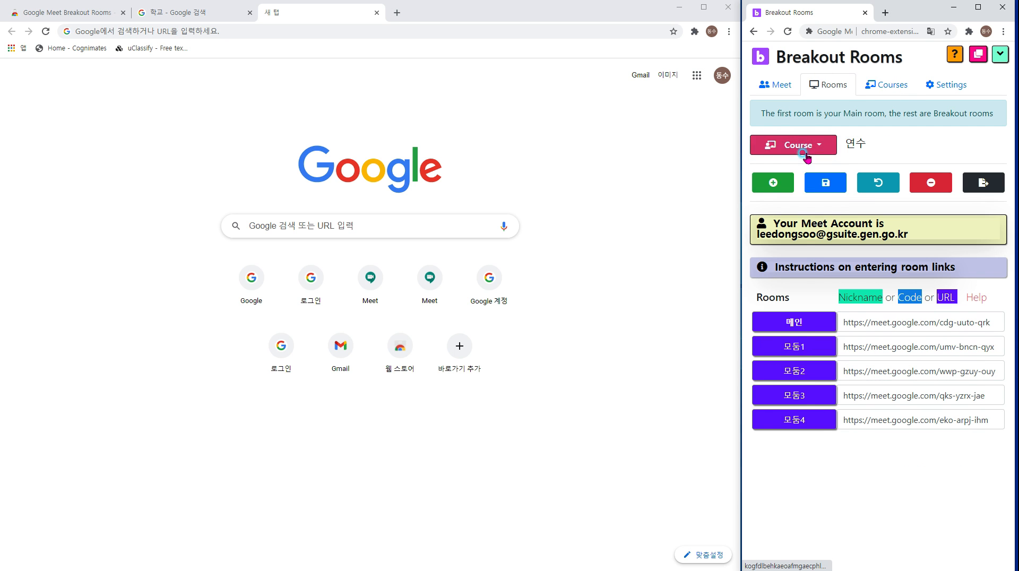
Recheck 3학년 기술's main room link, then return to course 연수's rooms.
left_click(796, 145)
left_click(800, 191)
left_click(877, 319)
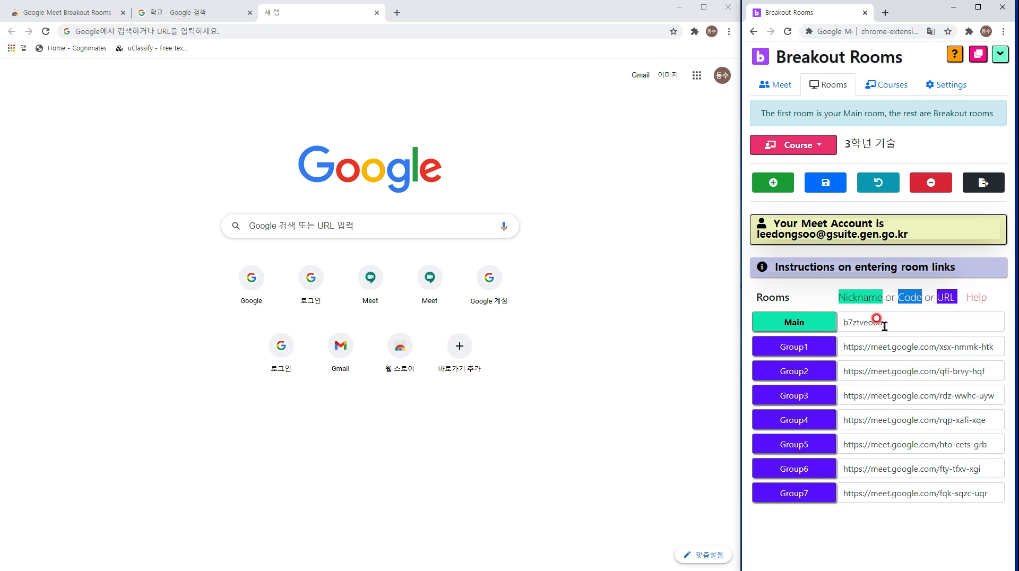
left_click(817, 153)
left_click(817, 165)
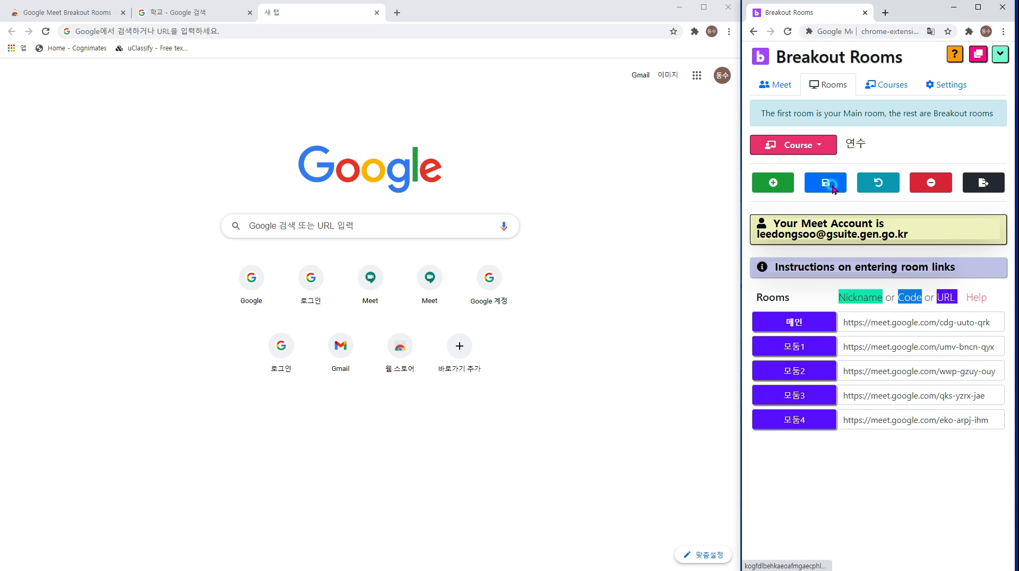
Rename the first 연수 room from 메인 to main.
double_click(944, 322)
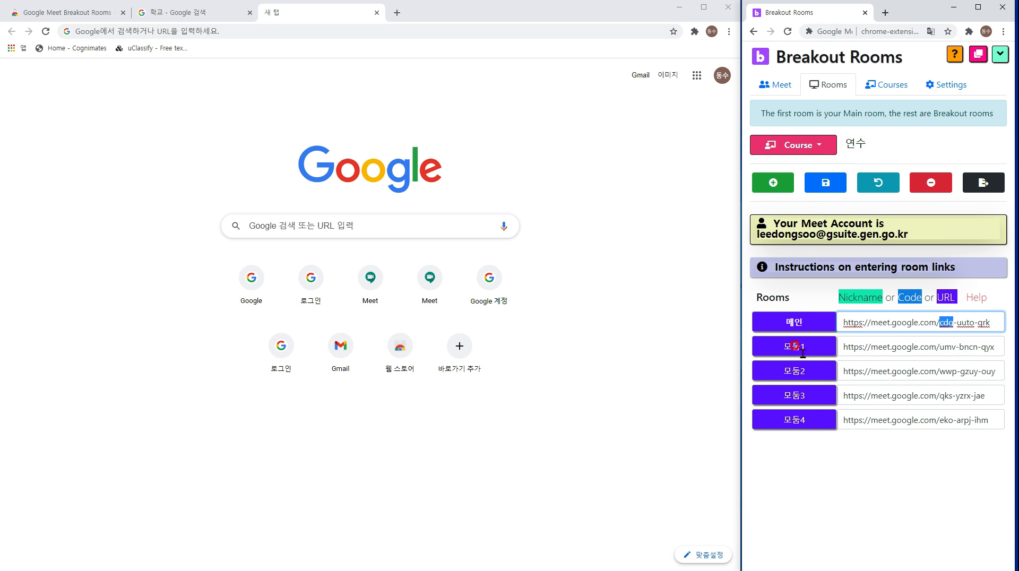
left_click(803, 322)
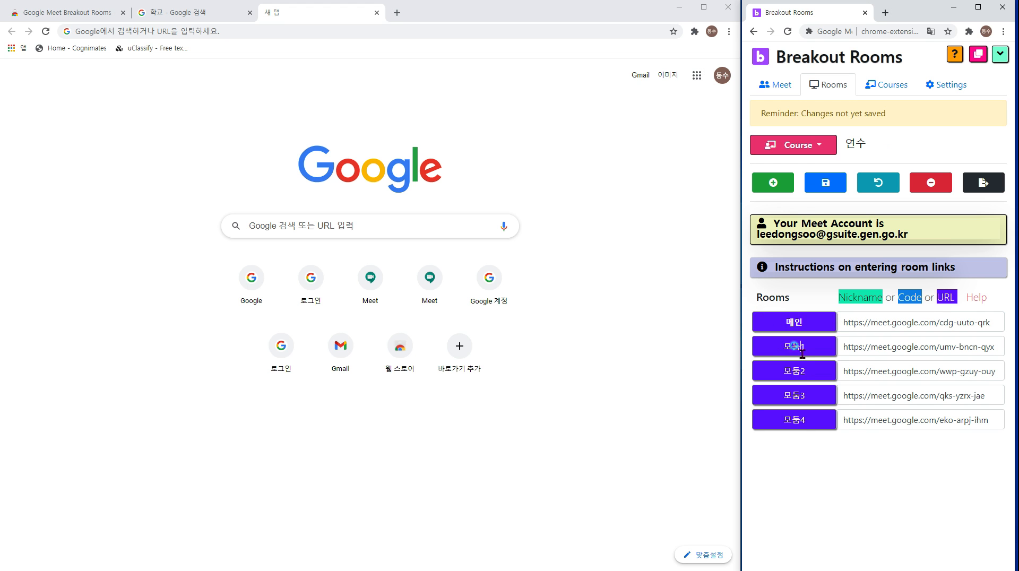
left_click(806, 424)
key("BackSpace")
key("BackSpace")
type("main")
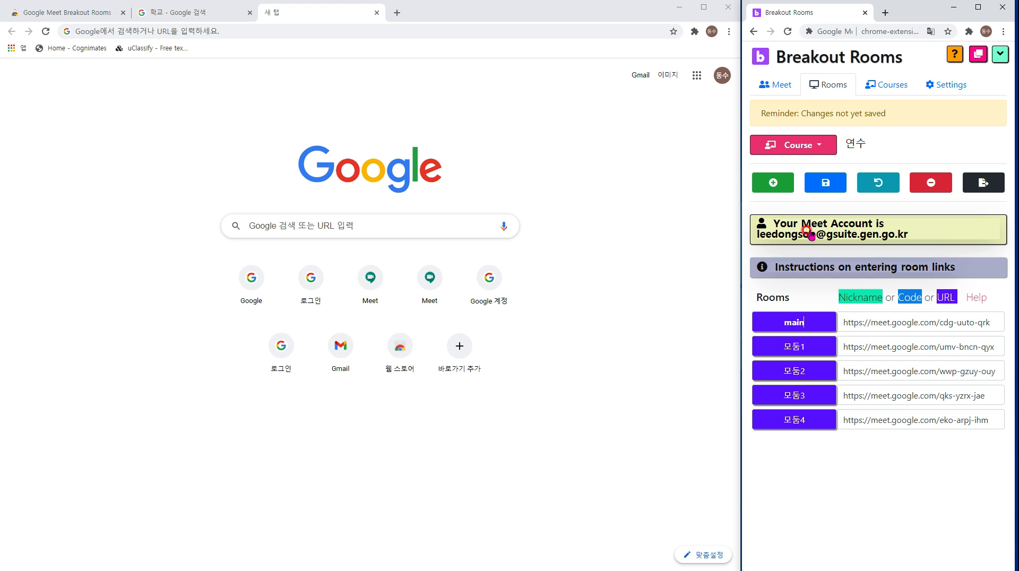
Add and remove an empty room row, then save the room links.
left_click(772, 185)
left_click(923, 186)
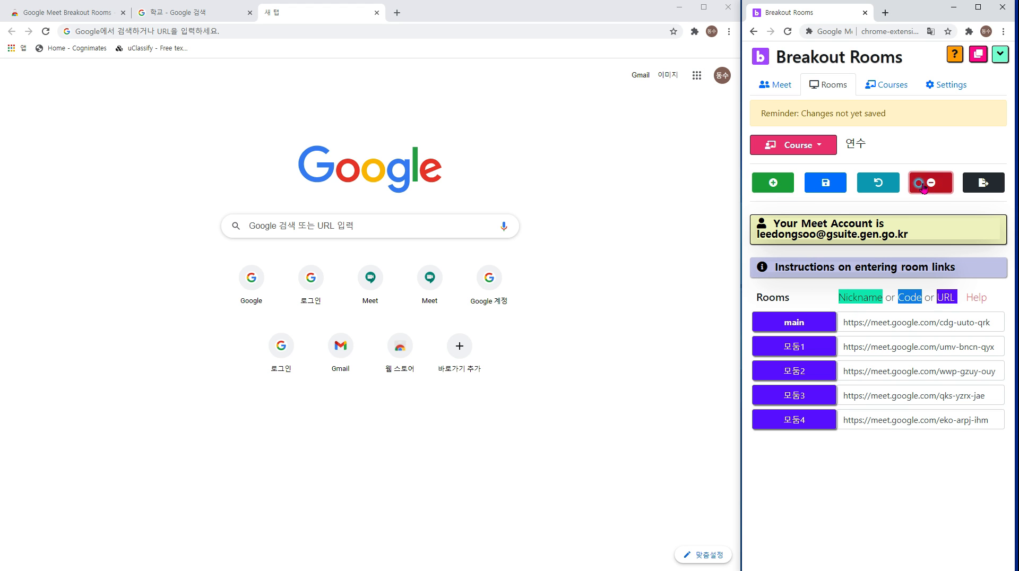
left_click(772, 183)
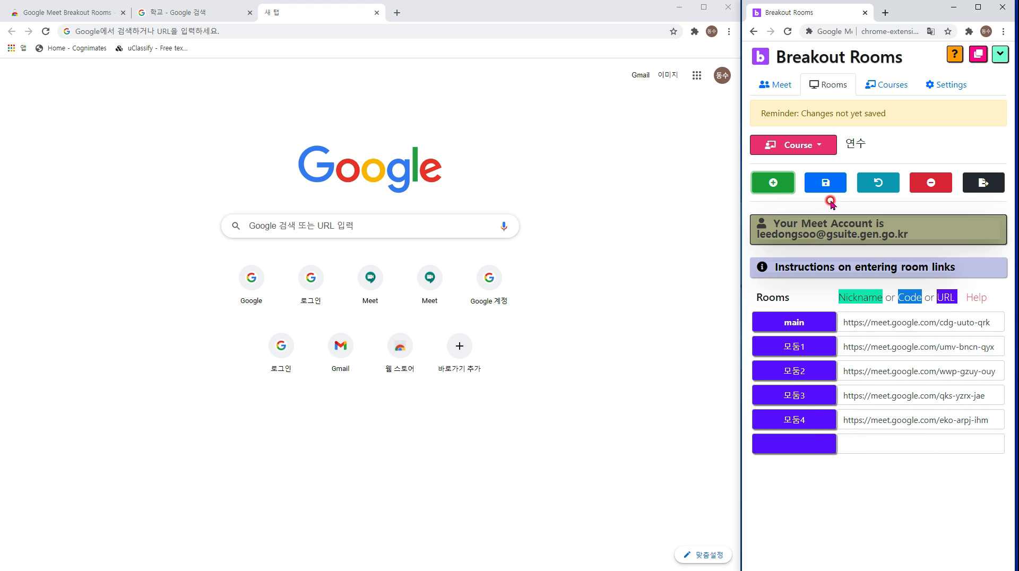
left_click(825, 186)
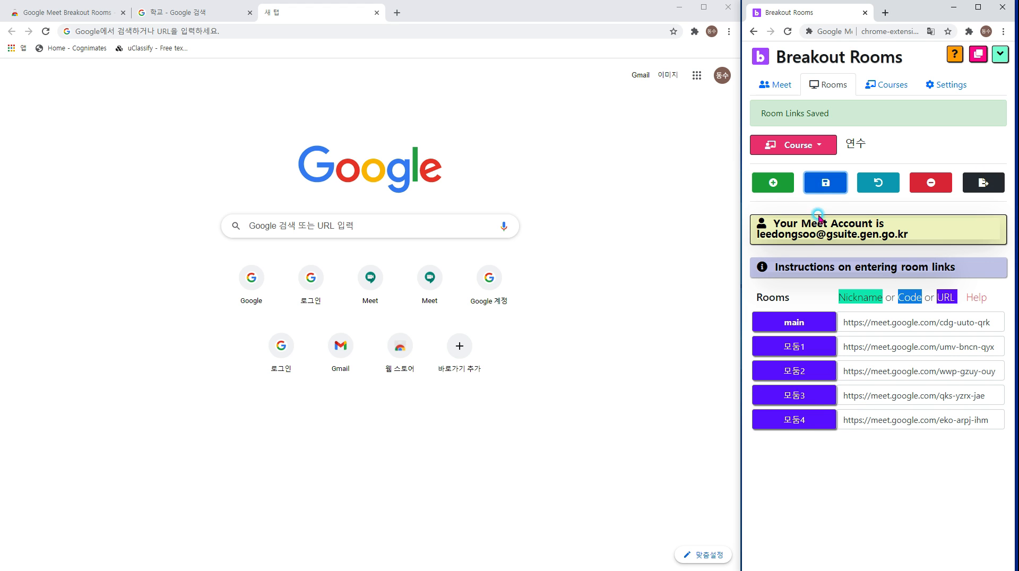
Delete the Meet links of rooms 모둠1 and 모둠2.
triple_click(950, 361)
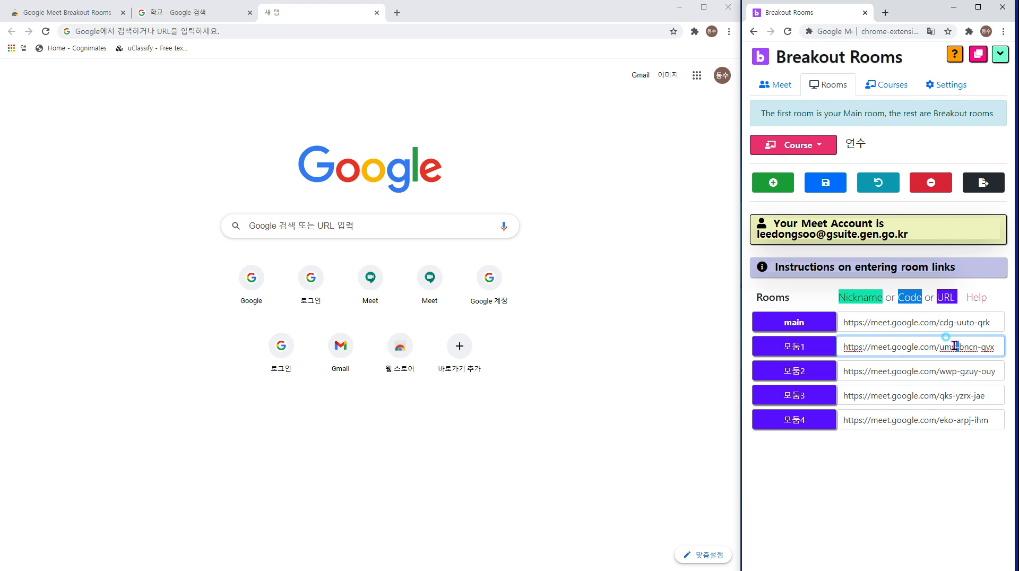
key("BackSpace")
left_click(902, 371)
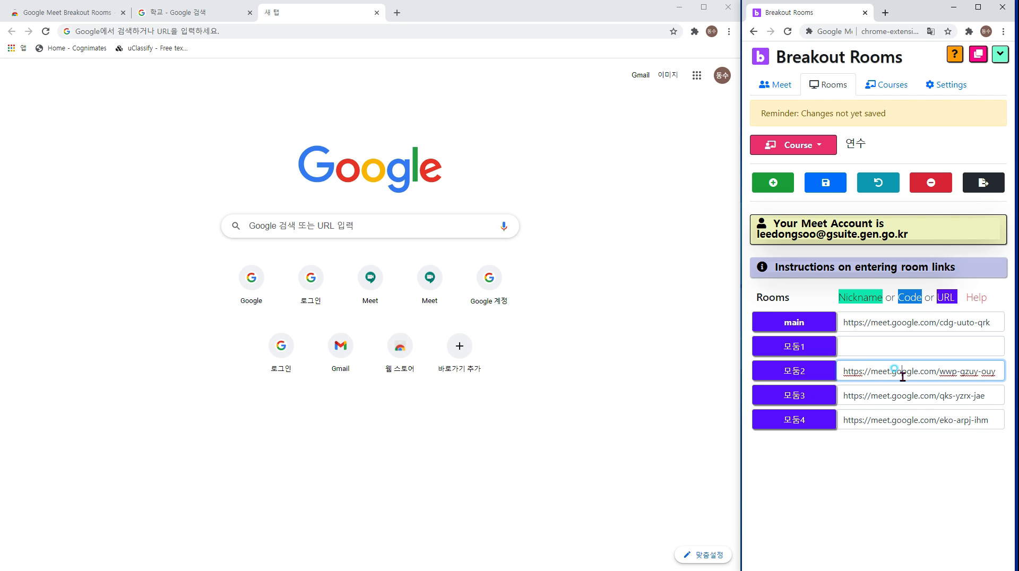
double_click(902, 372)
triple_click(903, 372)
key("BackSpace")
Delete the Meet links of 모둠3, 모둠4 and the main room.
triple_click(877, 396)
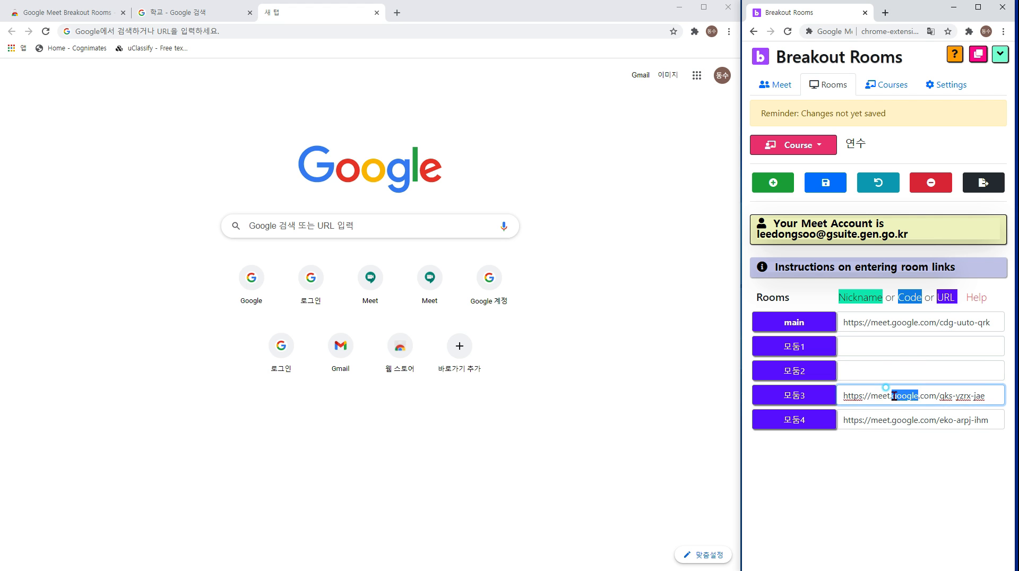
key("BackSpace")
triple_click(886, 421)
key("BackSpace")
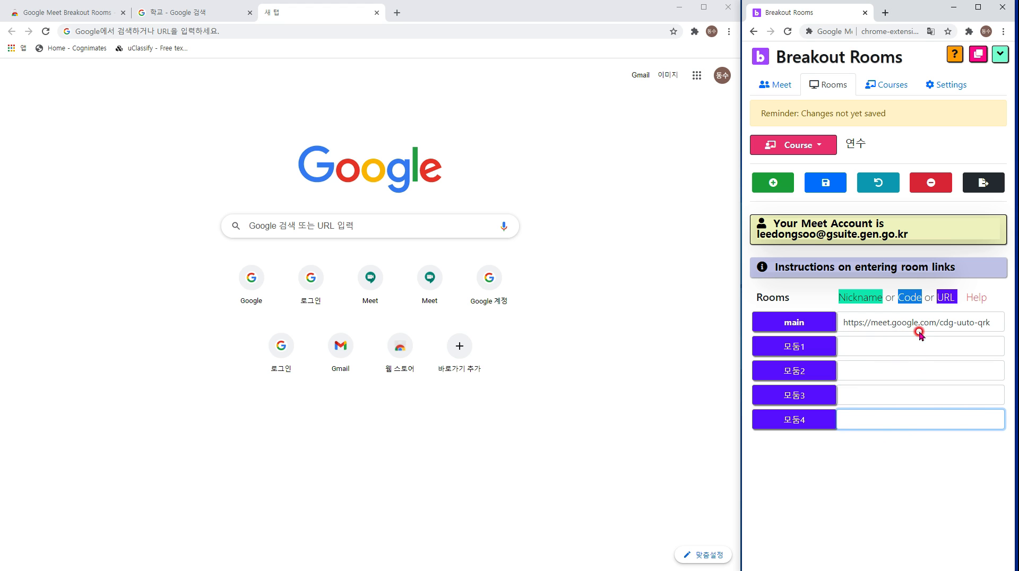
triple_click(923, 323)
key("BackSpace")
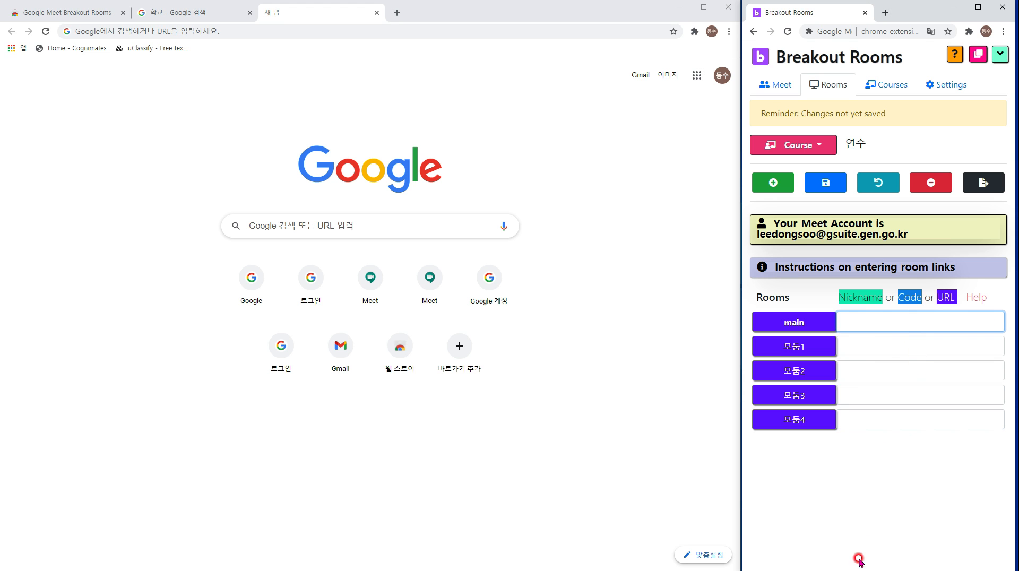
left_click(865, 492)
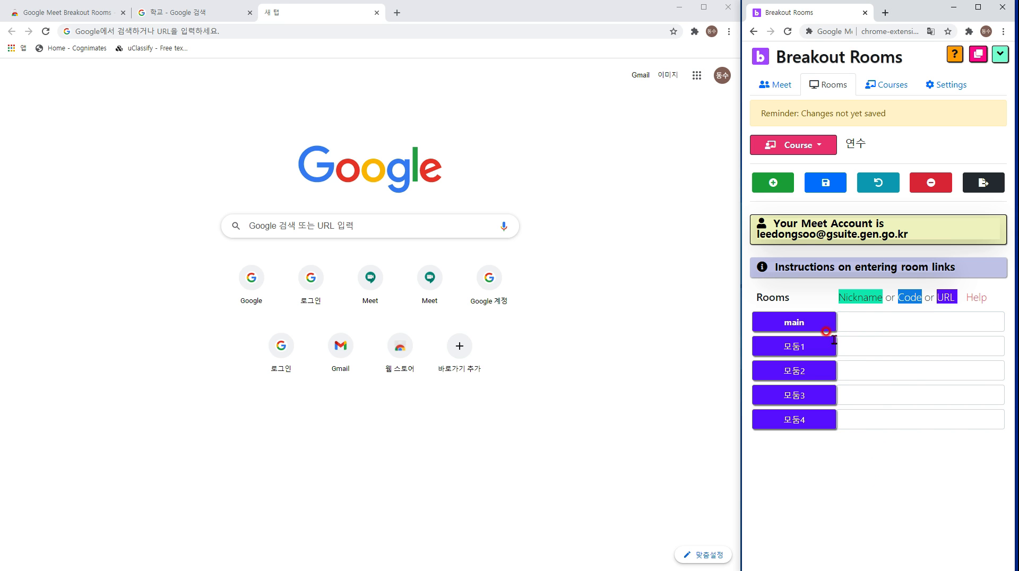
left_click(15, 7)
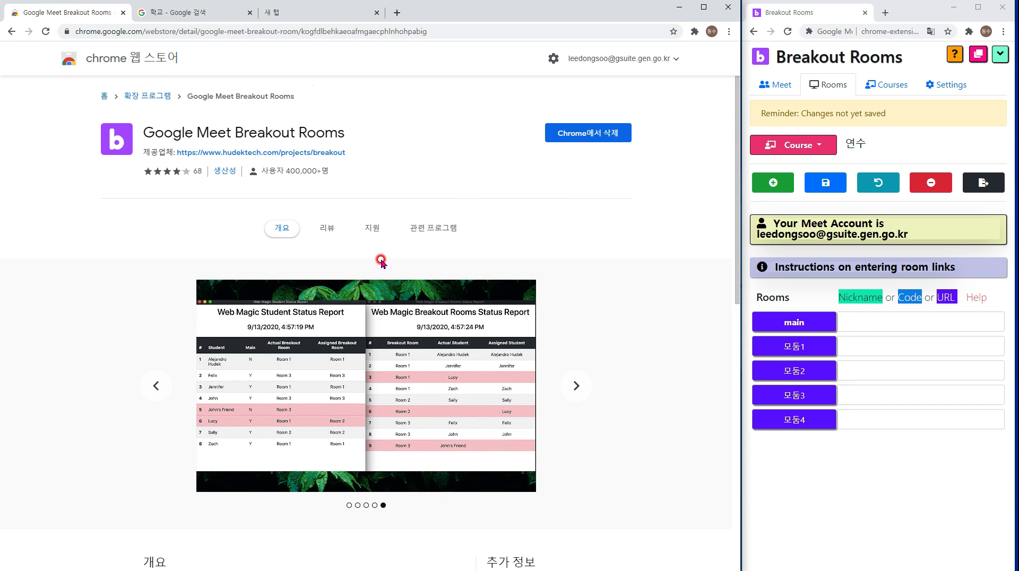
left_click(290, 31)
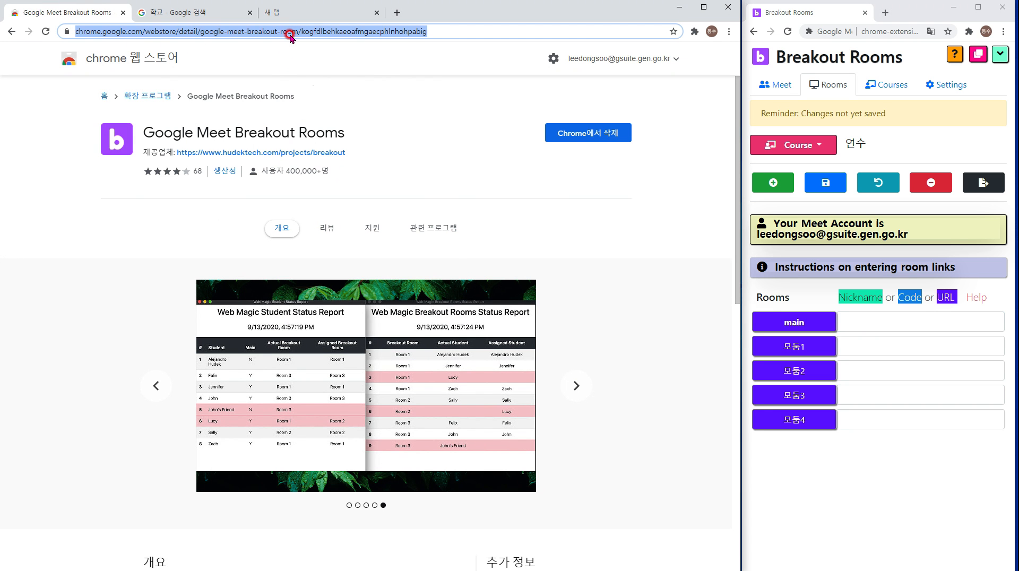
type("www.google.com")
left_click(689, 170)
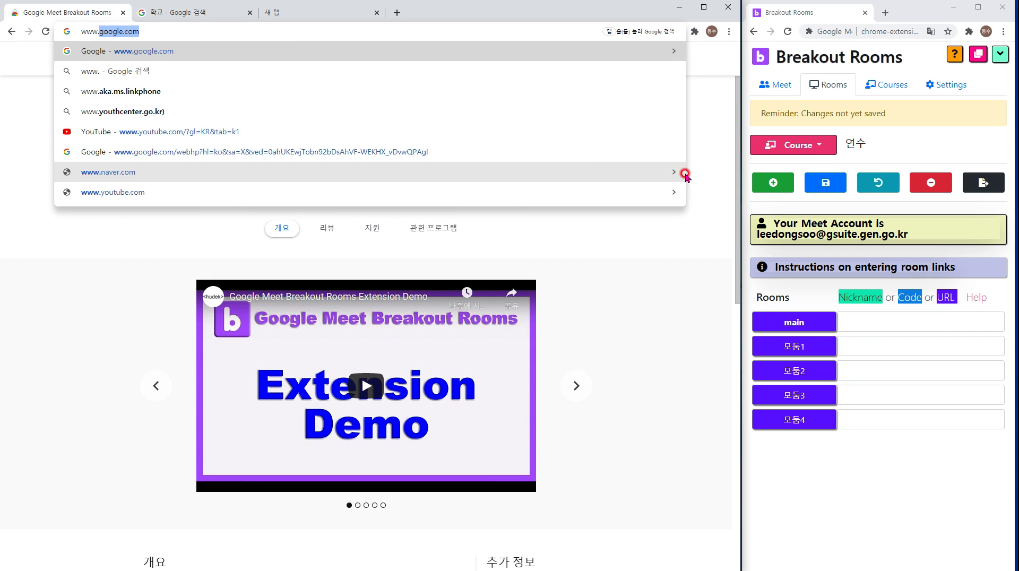
double_click(205, 31)
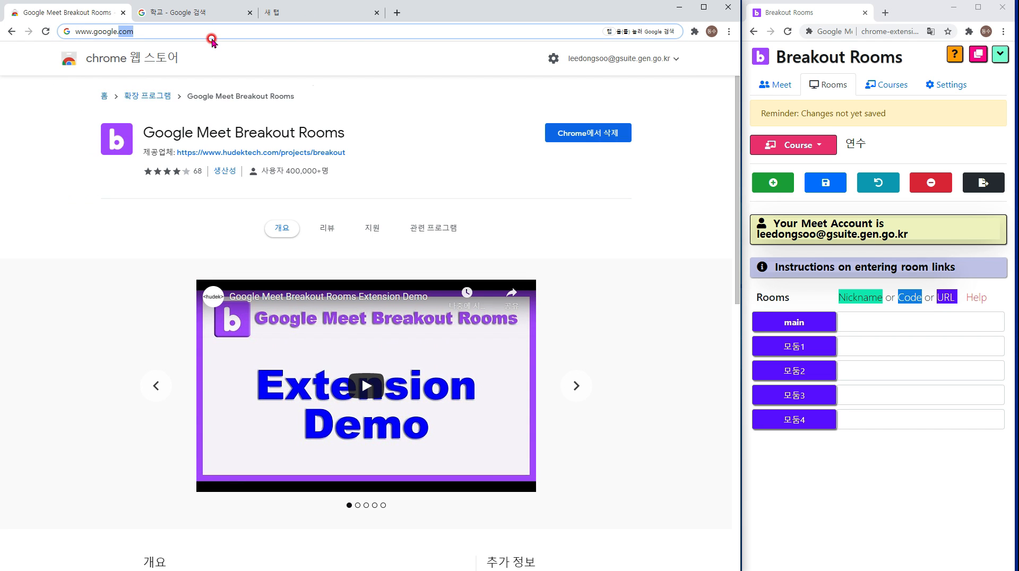
key("Return")
left_click(693, 58)
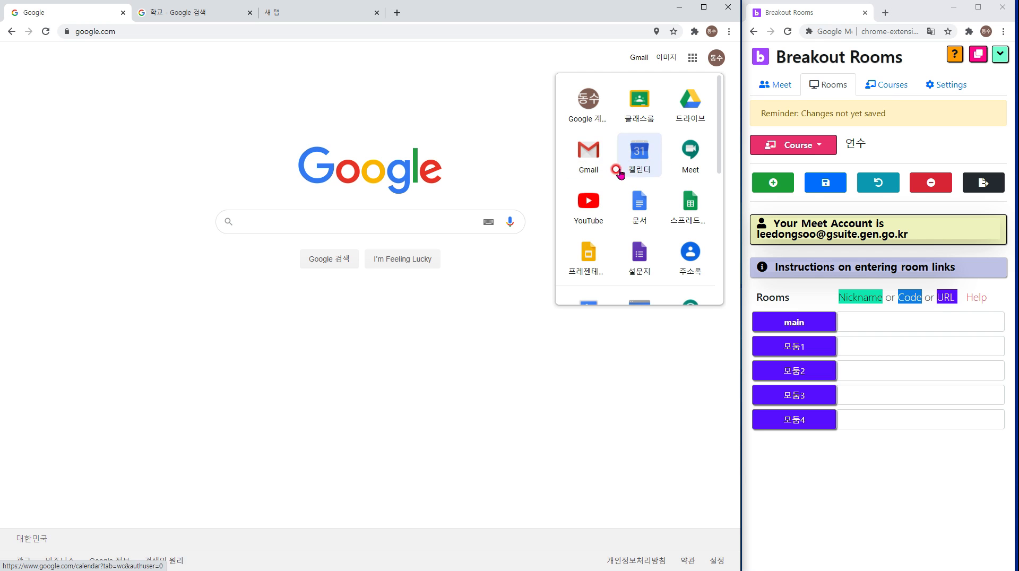
left_click(638, 158)
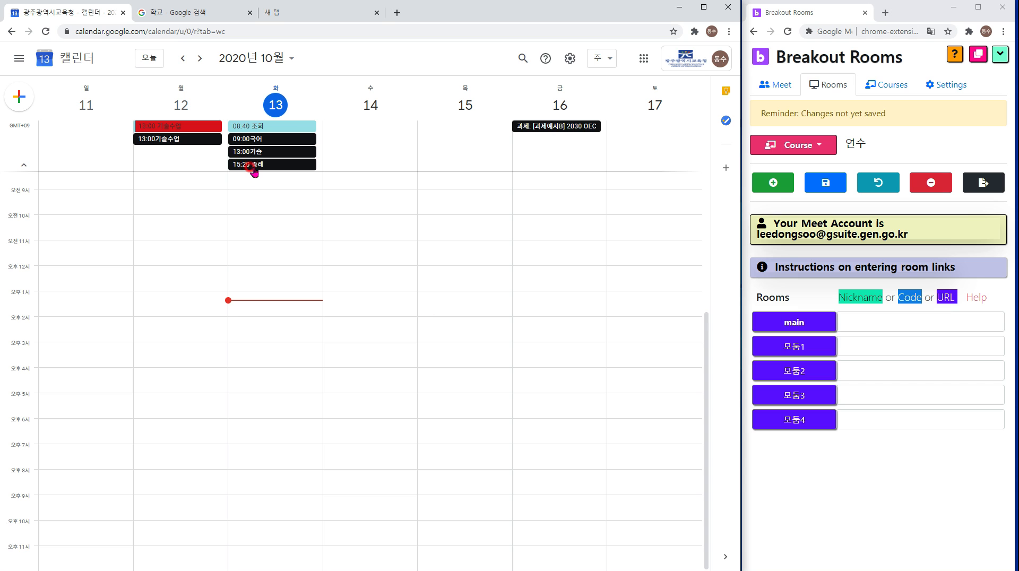
Copy the 15:20 종례 event's Meet link into the main room field.
left_click(253, 169)
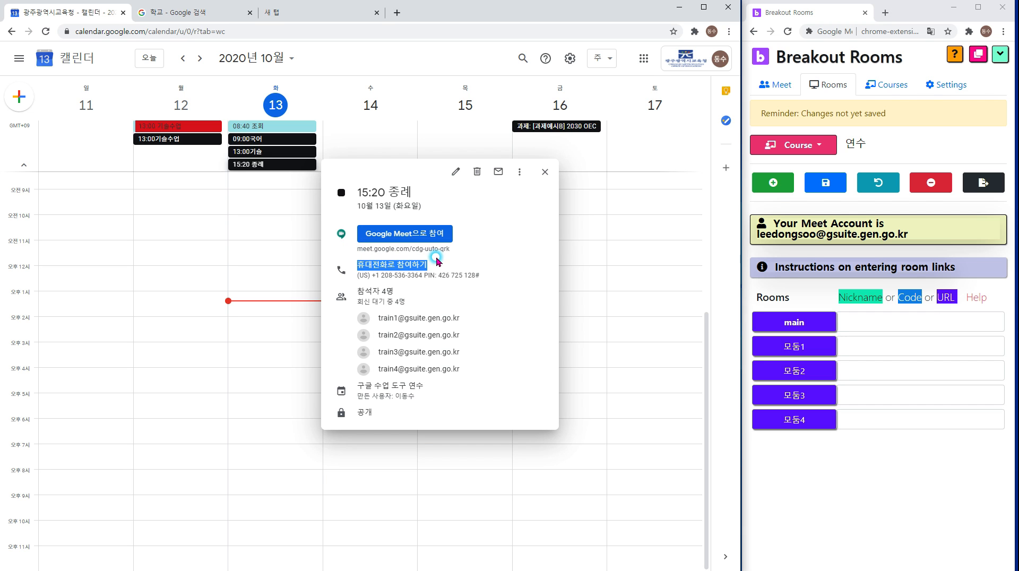
left_click_drag(452, 250, 390, 250)
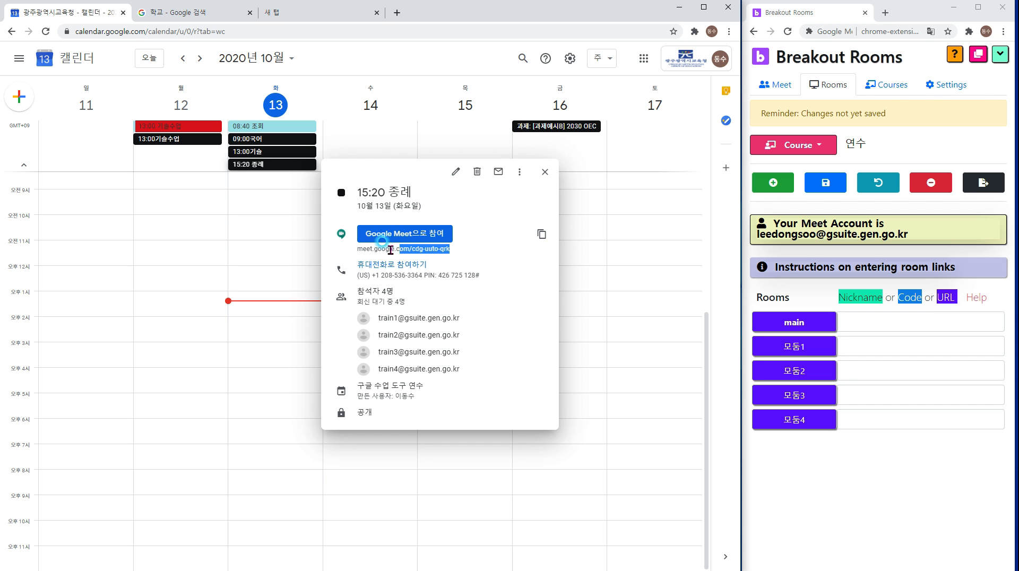
left_click(542, 234)
left_click(935, 323)
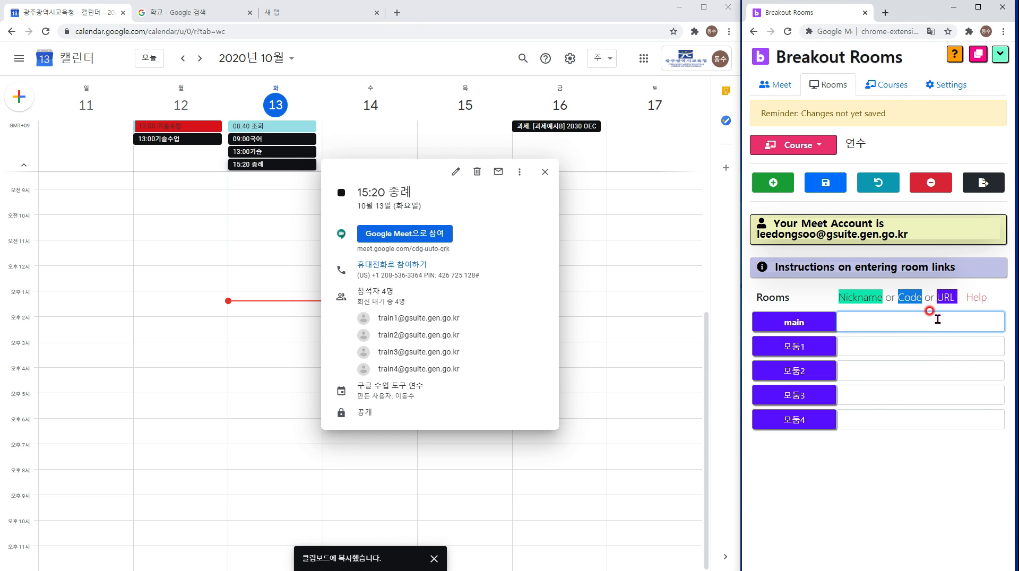
key("ctrl+v")
left_click(544, 175)
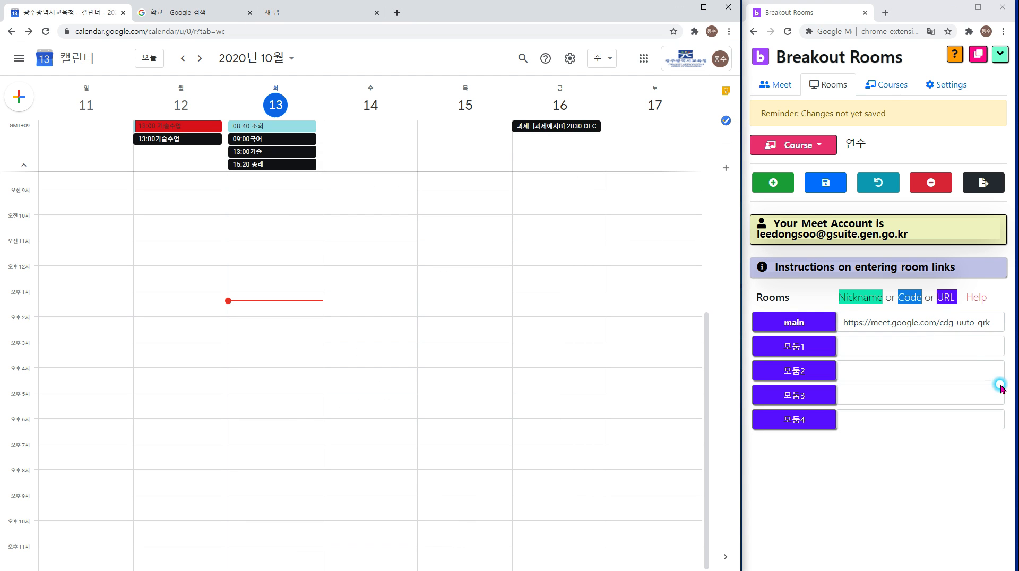
Save to auto-create Meet links for 모둠1–모둠4, check the main link, and save again.
left_click(941, 319)
left_click(821, 190)
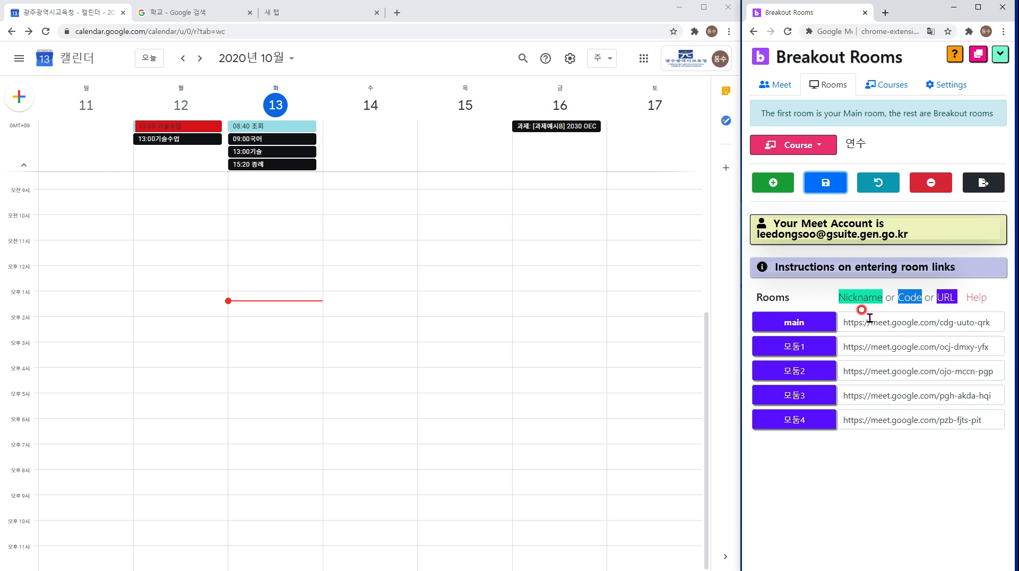
left_click(870, 322)
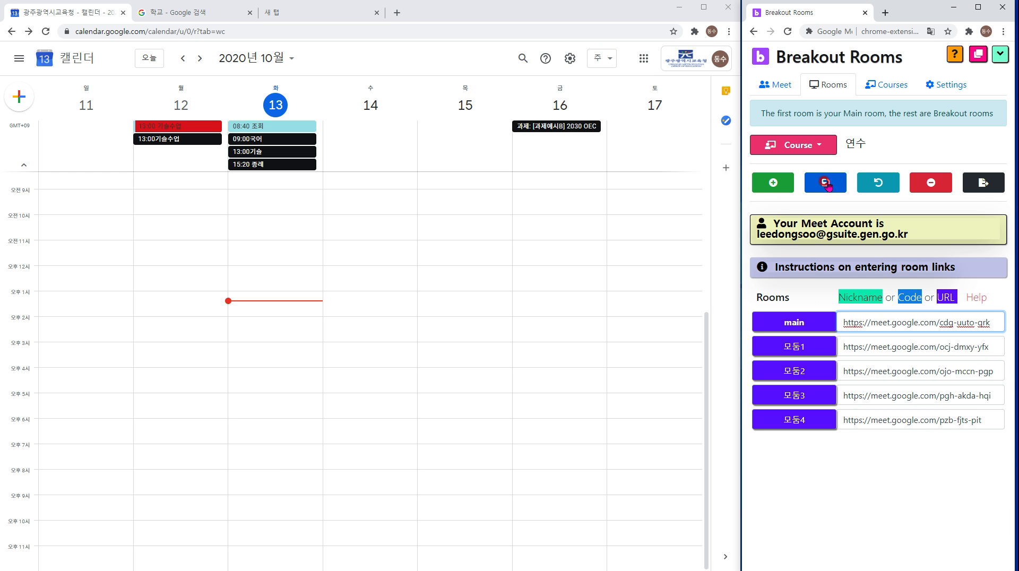
mouse_move(874, 322)
left_mouse_down()
mouse_move(981, 322)
mouse_move(868, 320)
left_mouse_up()
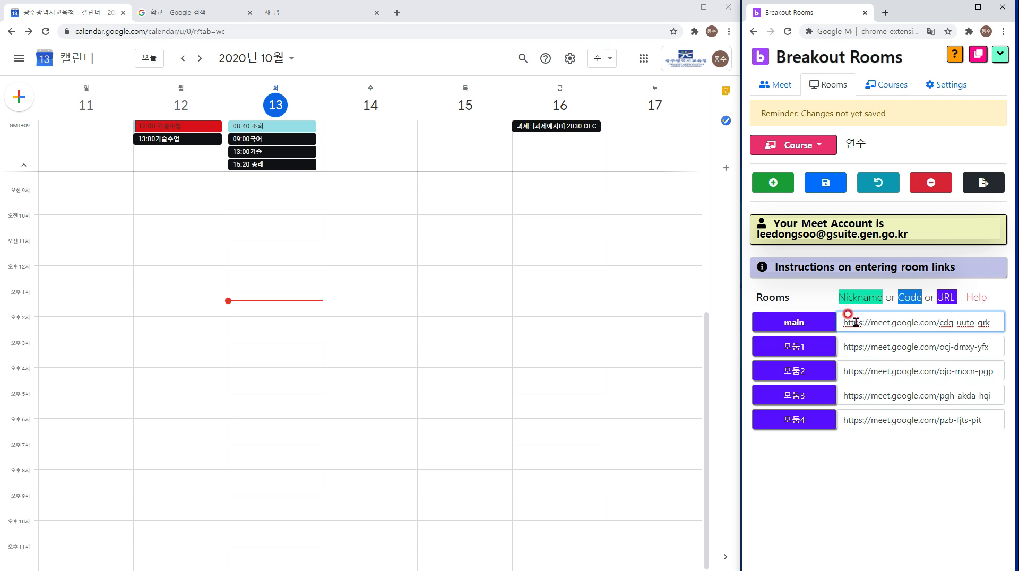
left_click(825, 183)
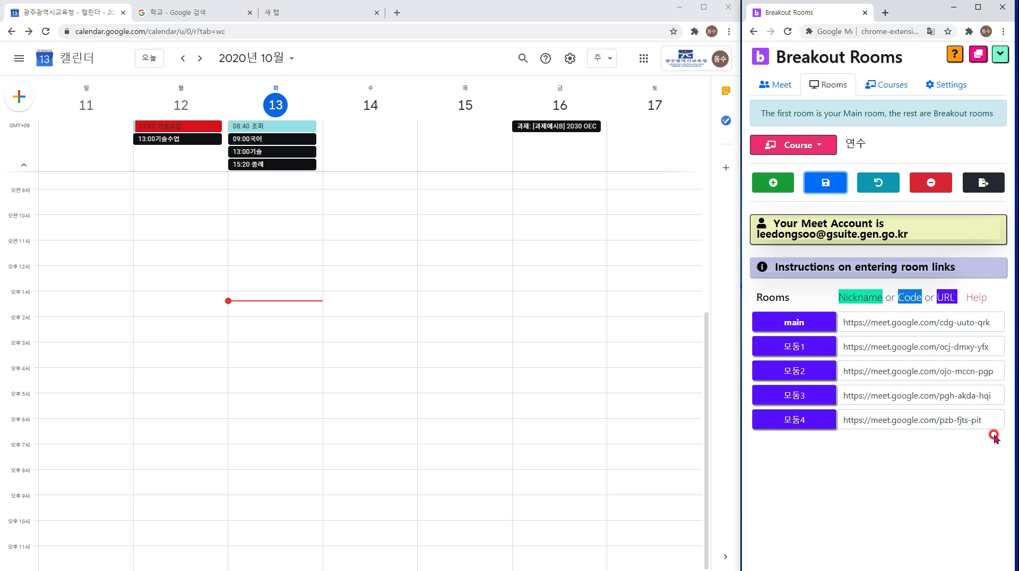
On the Meet control panel, select course 연수 and keep 4 breakout rooms.
left_click(784, 88)
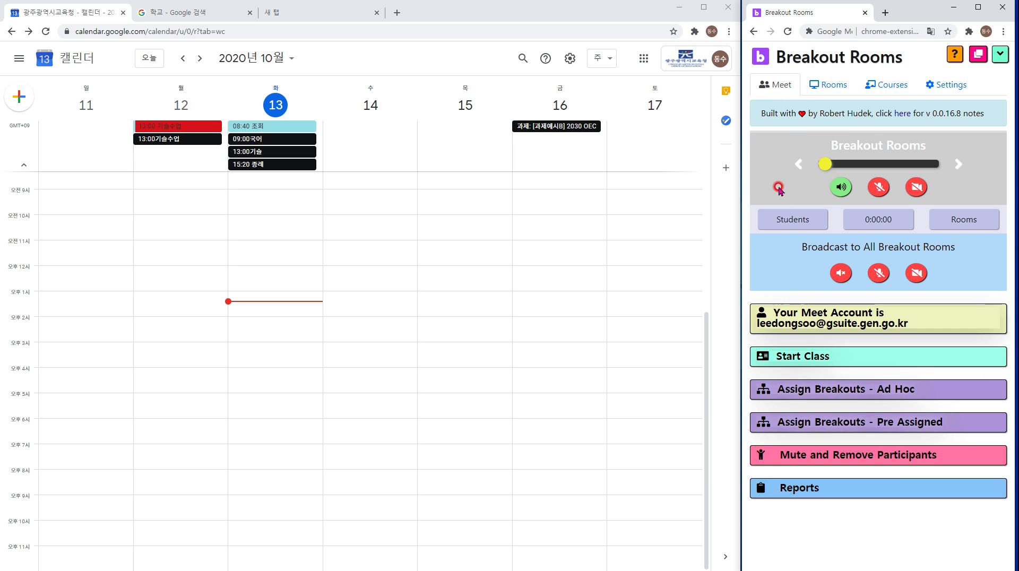
left_click(848, 324)
left_click(816, 358)
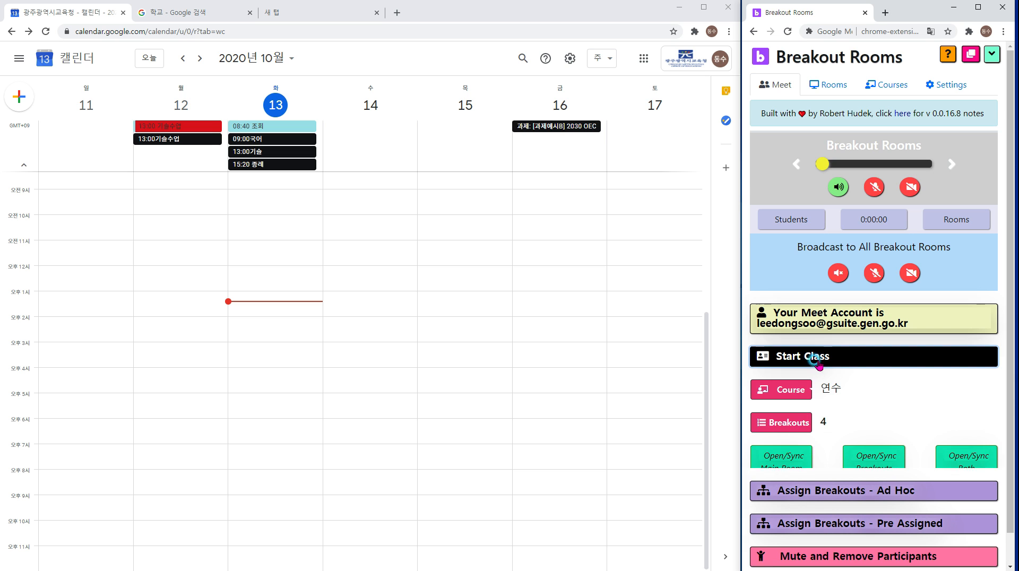
left_click(795, 394)
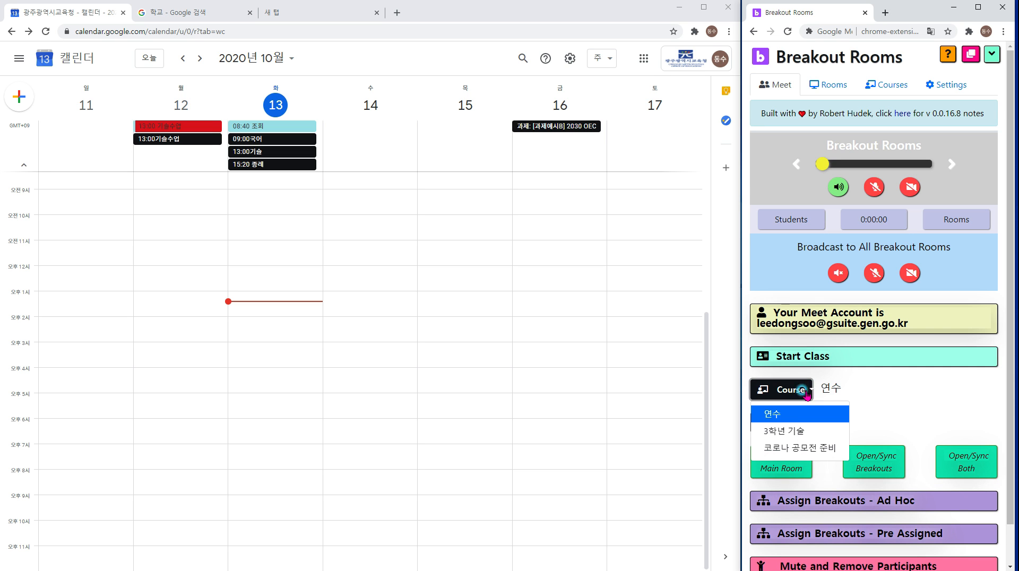
left_click(788, 418)
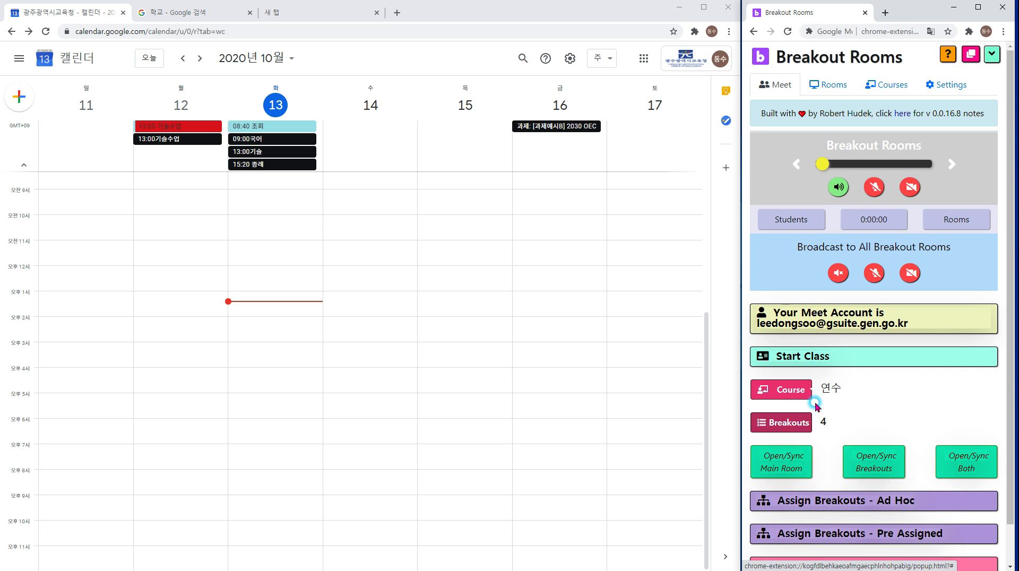
left_click(785, 390)
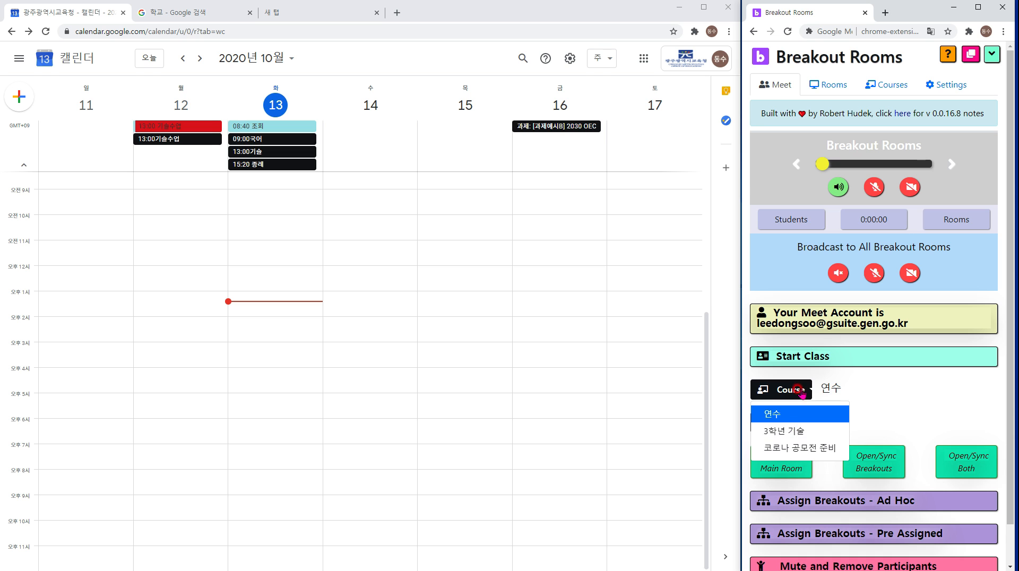
left_click(791, 418)
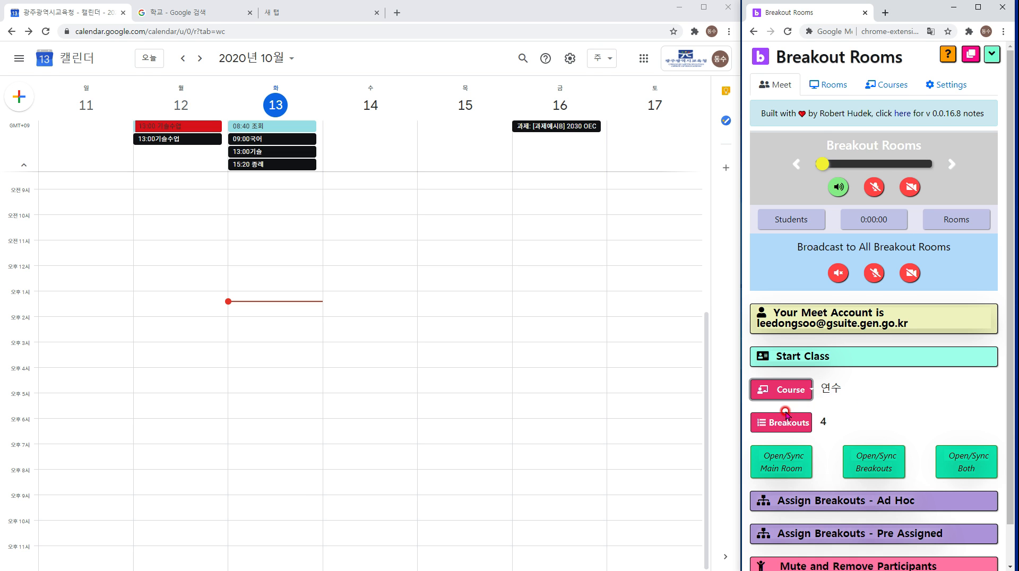
scroll(786, 412, "down", 1)
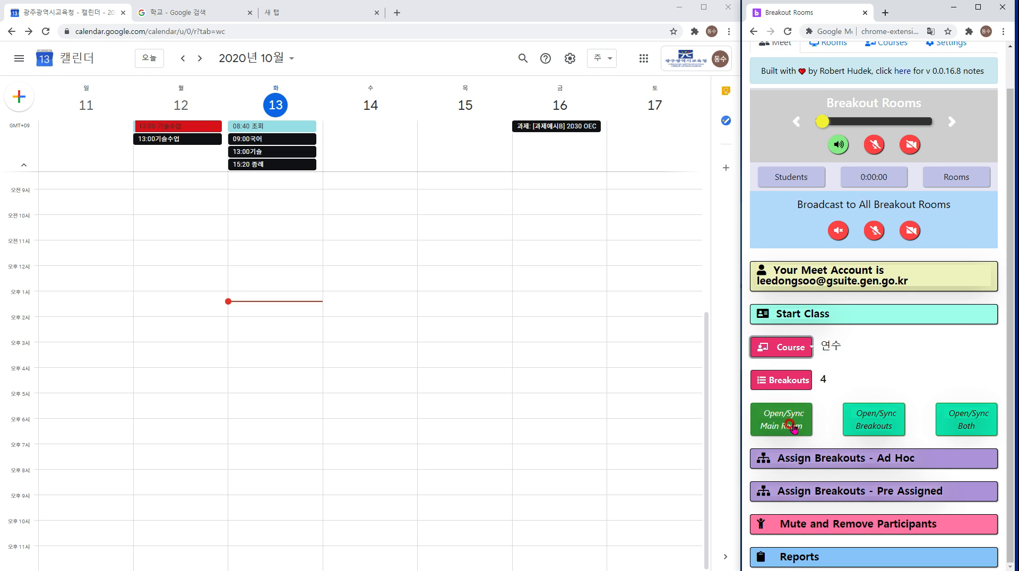
left_click(800, 384)
left_click(803, 380)
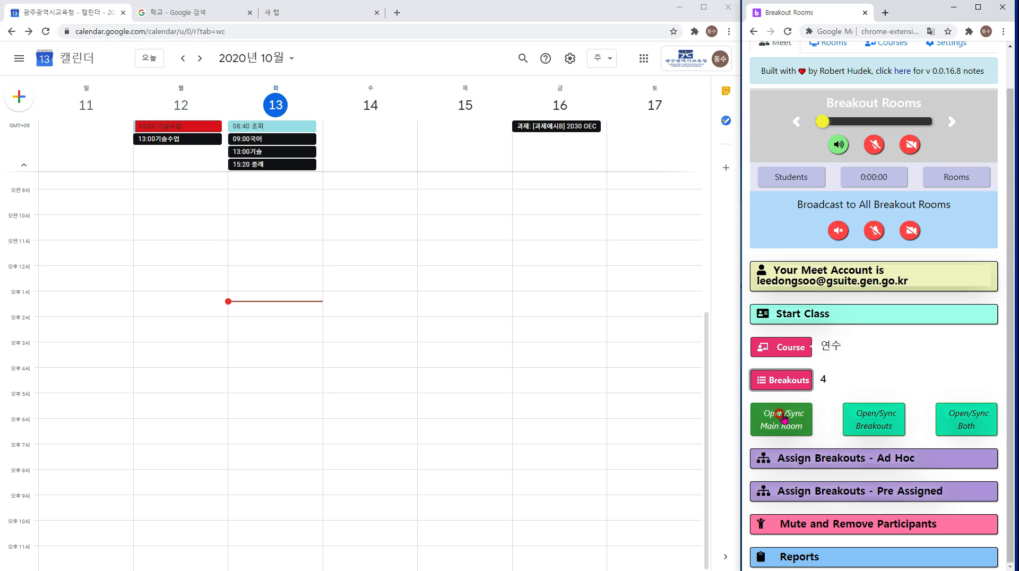
Open main and 모둠1–모둠4 together, then move the new window to the top and widen it.
left_click(969, 430)
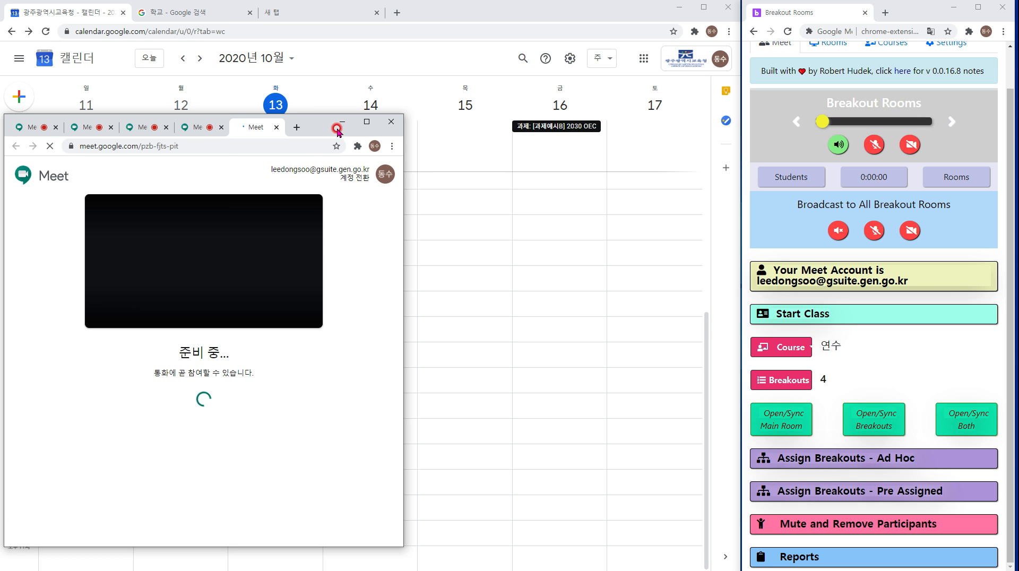
left_click_drag(317, 128, 321, 20)
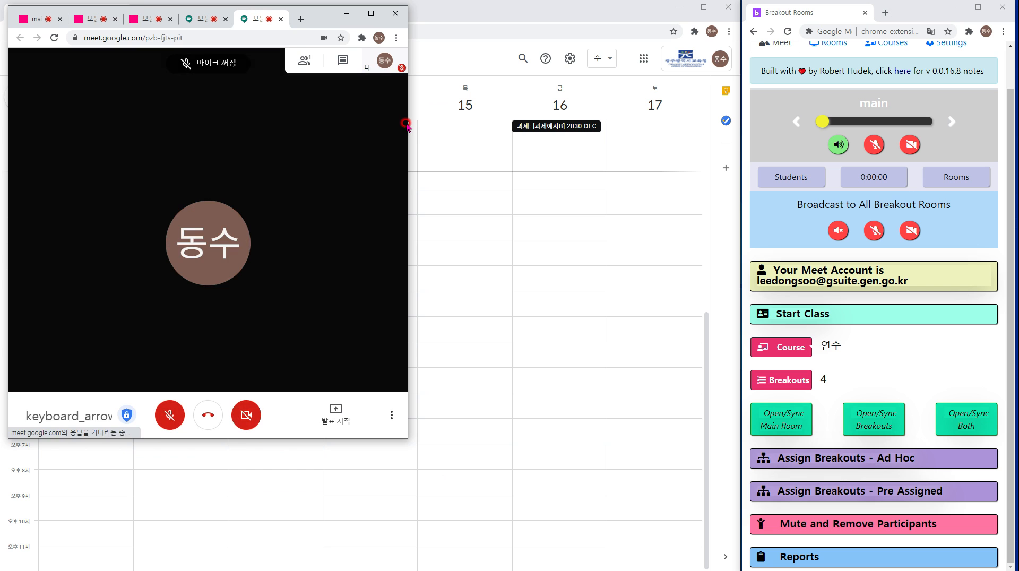
left_click_drag(403, 121, 731, 133)
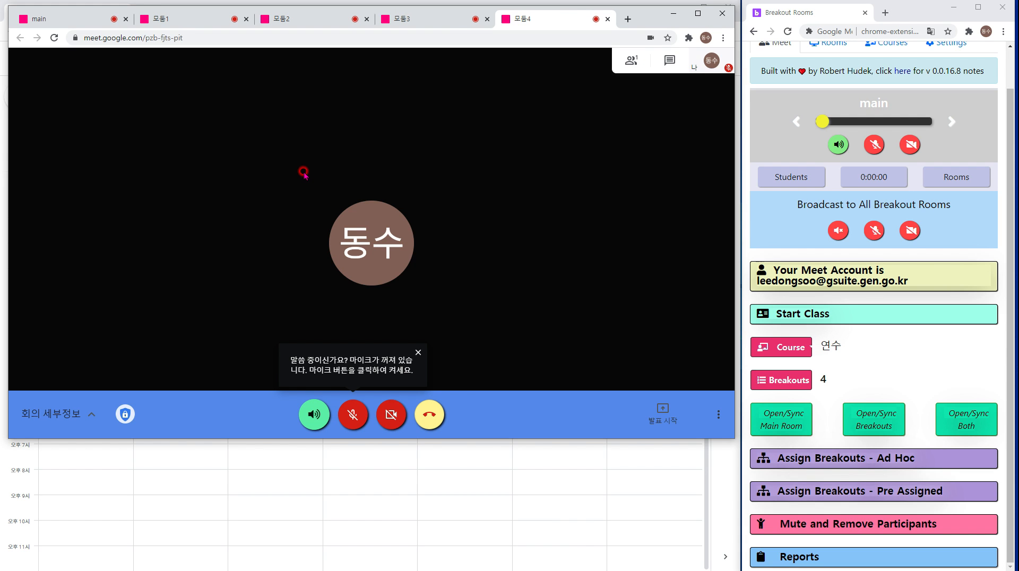
left_click(419, 353)
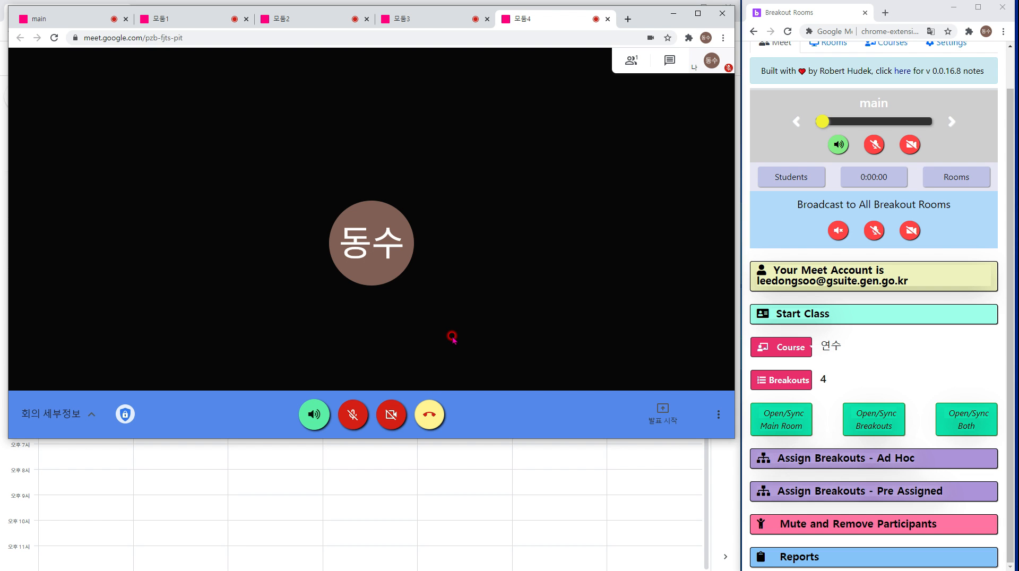
Look at the extension's settings, then go back to the room controls.
scroll(902, 133, "up", 1)
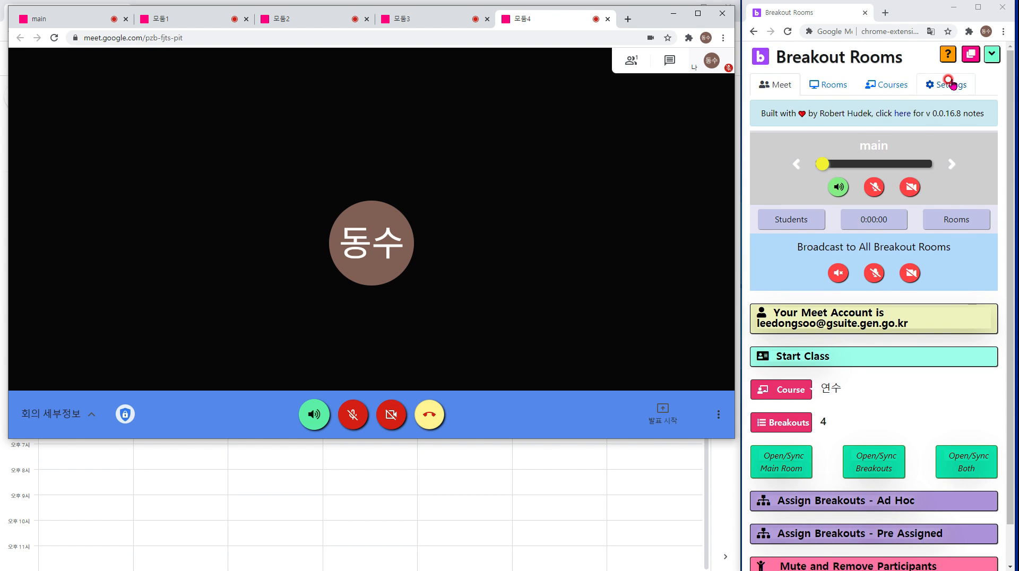
left_click(946, 84)
left_click(775, 84)
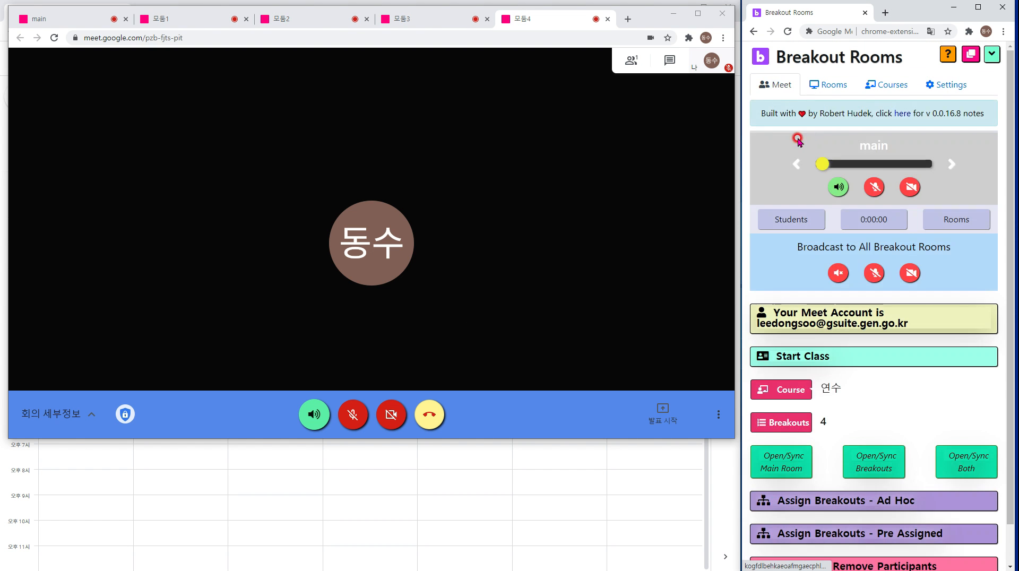
scroll(939, 455, "down", 1)
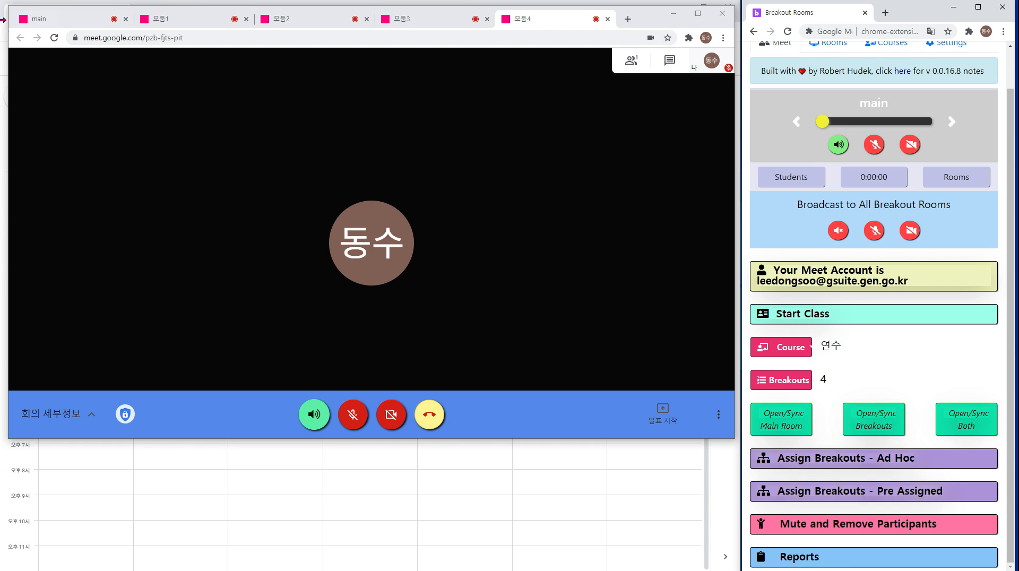
Expand Assign Breakouts - Ad Hoc to review the room groupings.
left_click(808, 347)
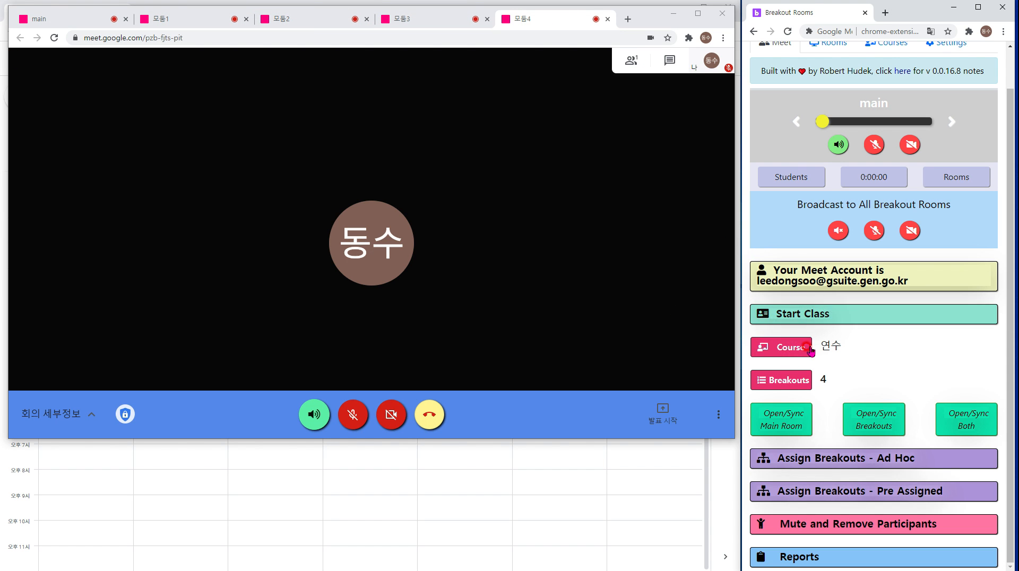
left_click(824, 462)
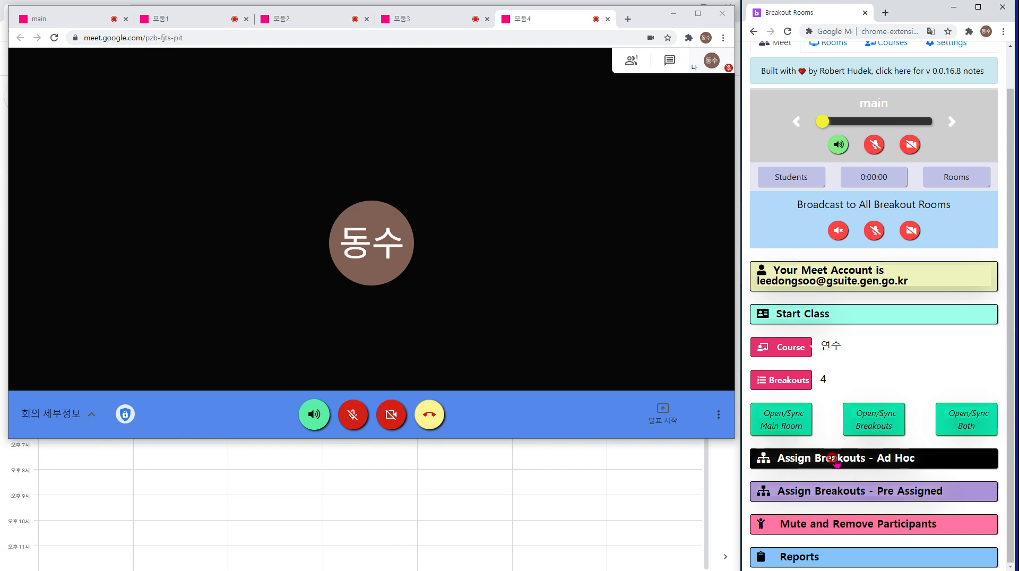
left_click(840, 459)
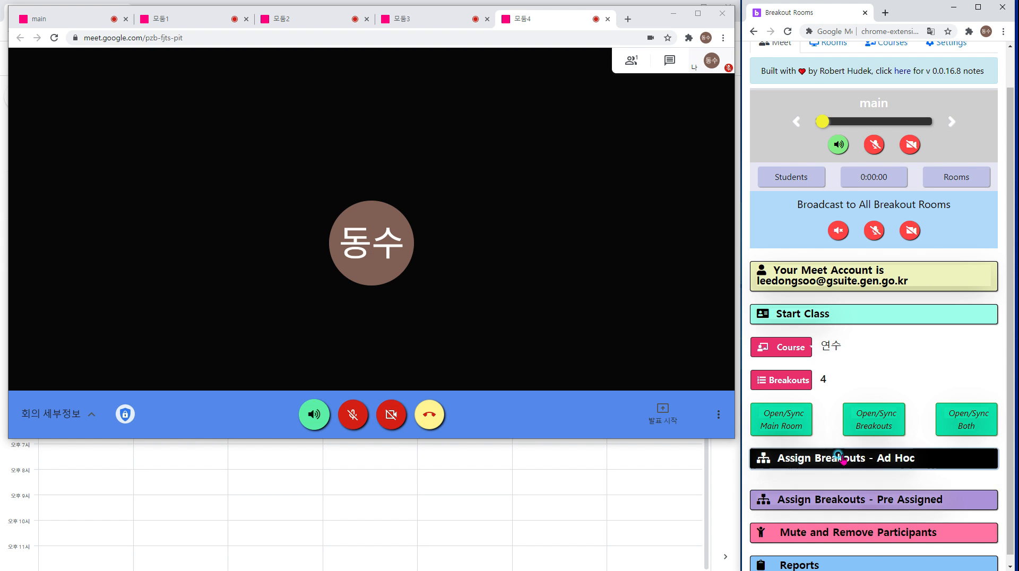
scroll(844, 454, "down", 10)
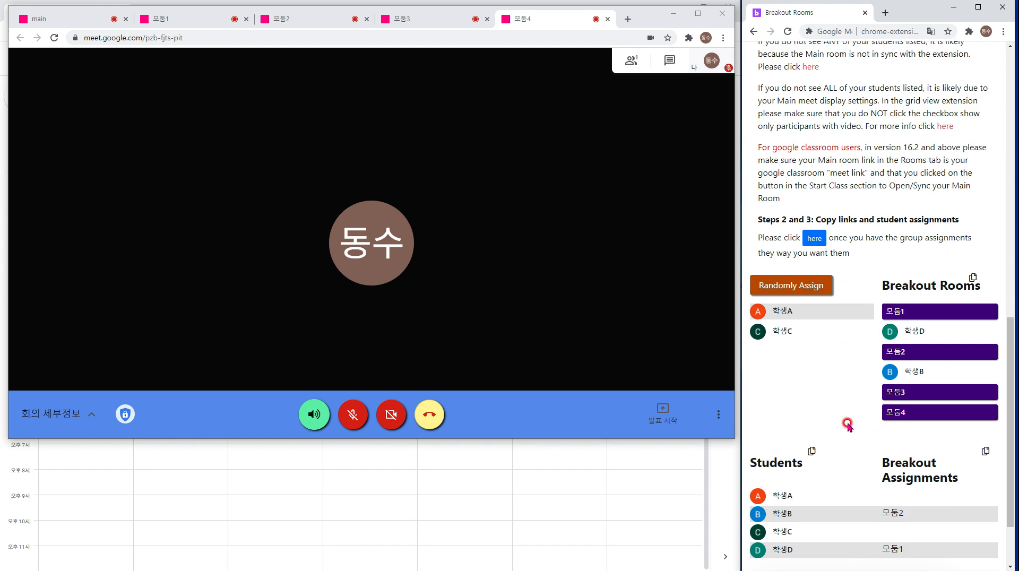
scroll(846, 421, "up", 8)
scroll(831, 260, "down", 2)
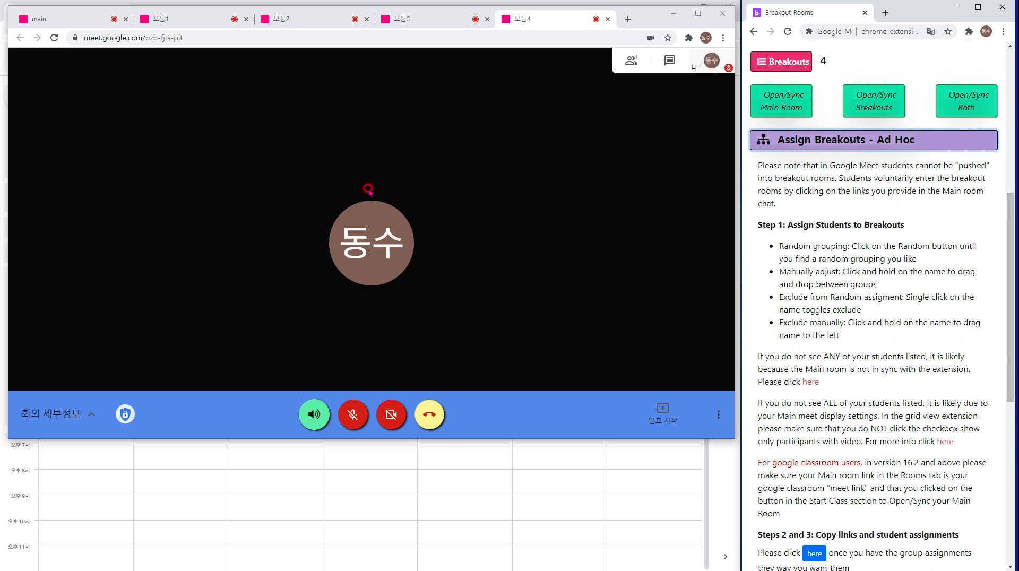
Switch to the main room tab showing 학생A–학생D with the host.
left_click(587, 162)
left_click(78, 21)
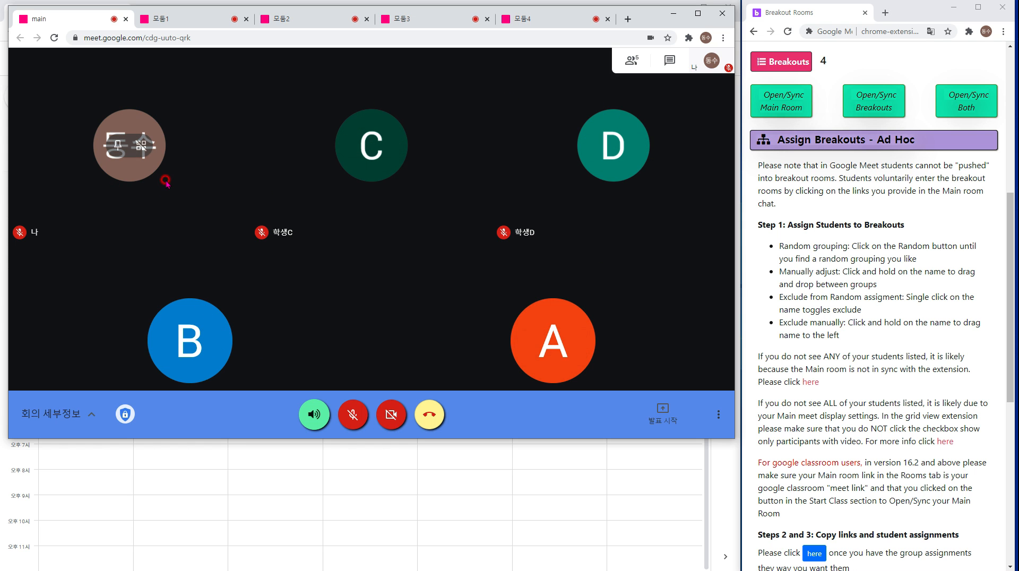
scroll(796, 207, "up", 6)
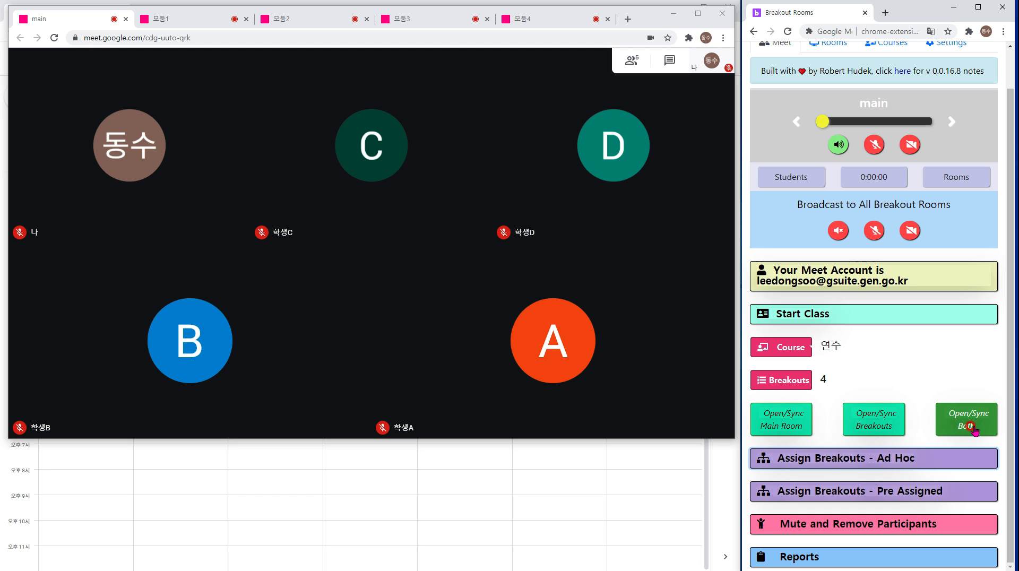
Collapse Start Class and open Ad Hoc, showing 학생D in 모둠1 and 학생B in 모둠2.
left_click(881, 316)
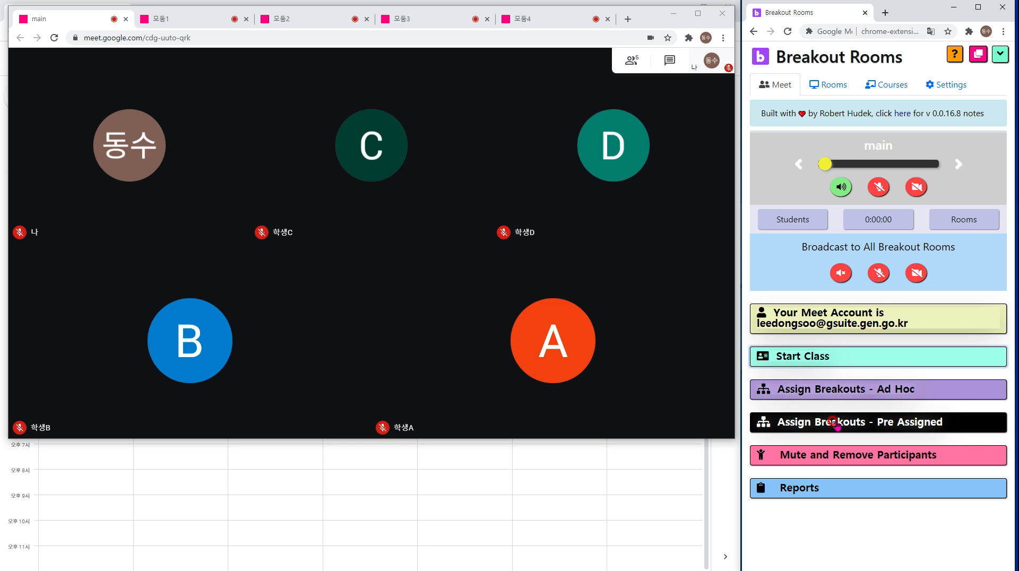
left_click(837, 422)
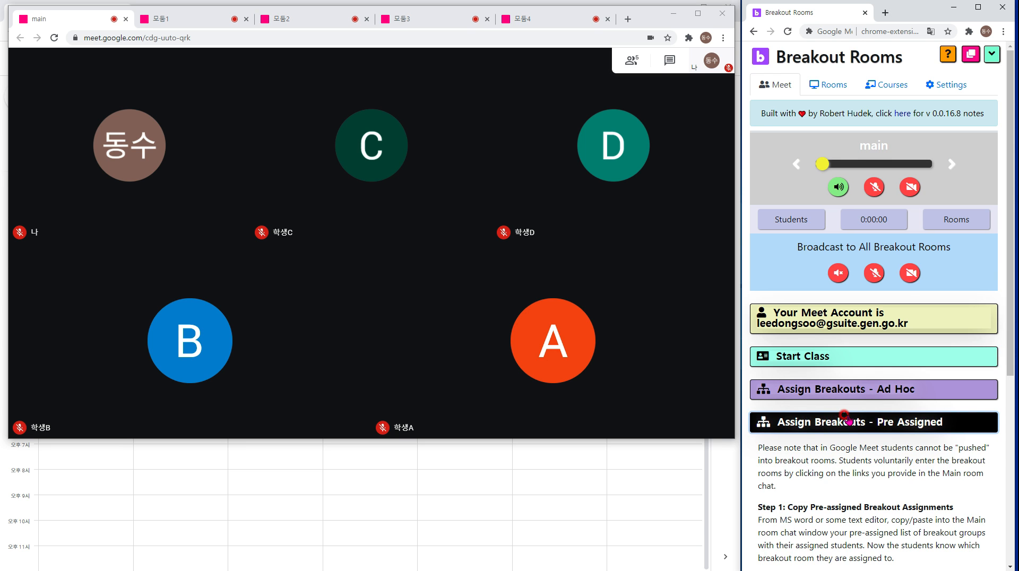
scroll(846, 416, "down", 1)
scroll(846, 403, "up", 1)
left_click(844, 390)
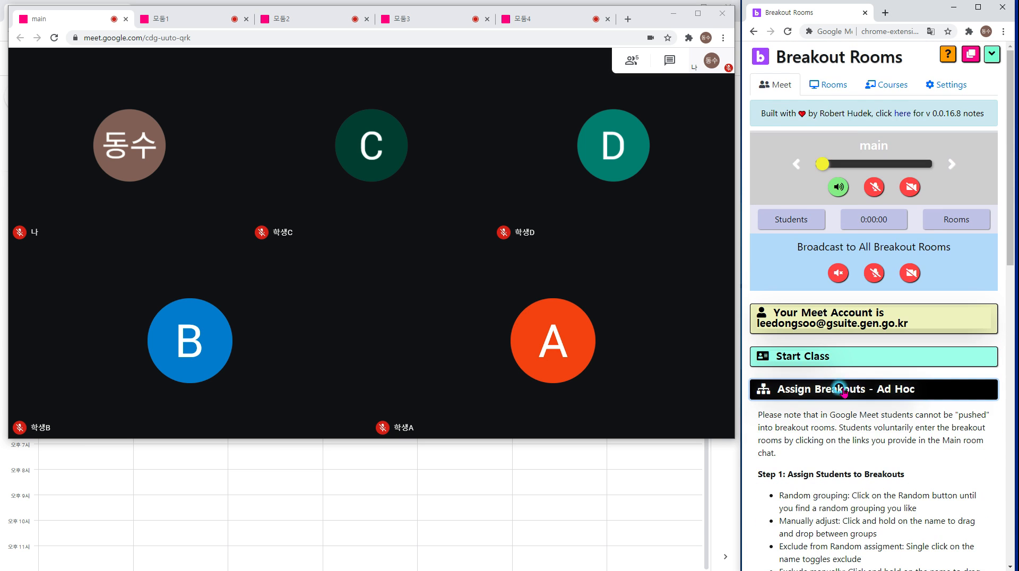
scroll(831, 366, "down", 9)
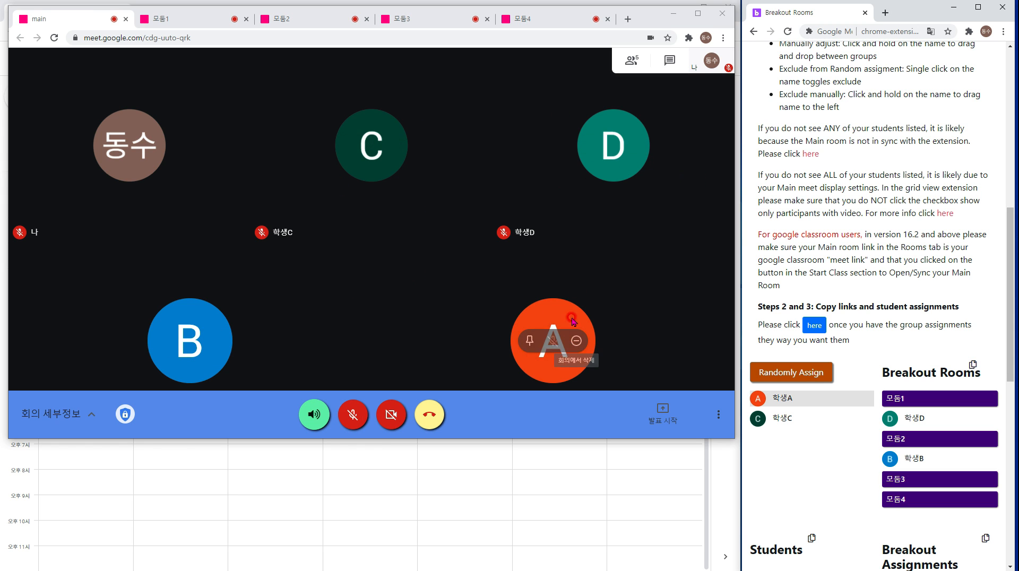
Open the Meet chat and locate the breakout room link list in the extension panel.
left_click(669, 60)
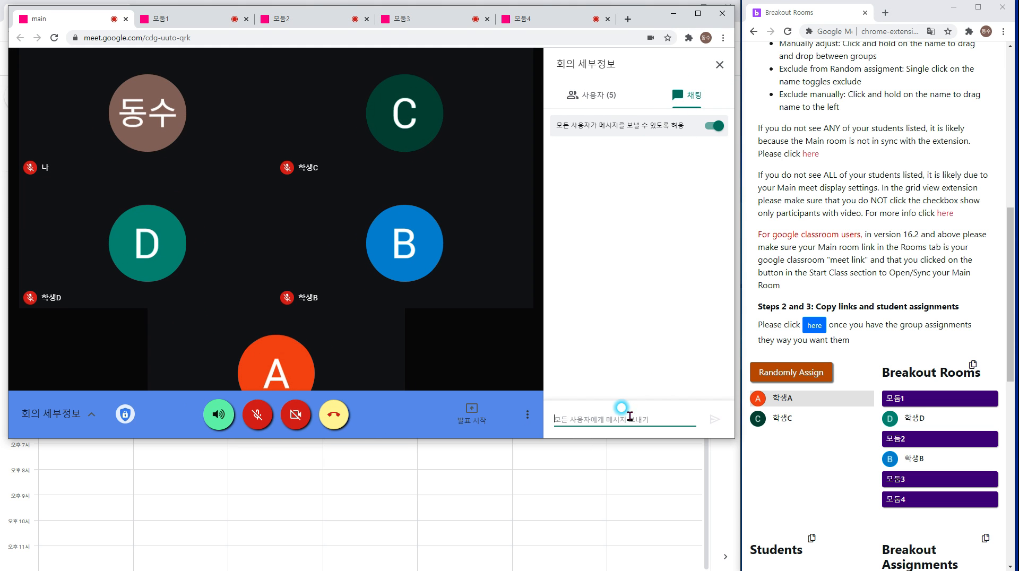
scroll(751, 354, "down", 1)
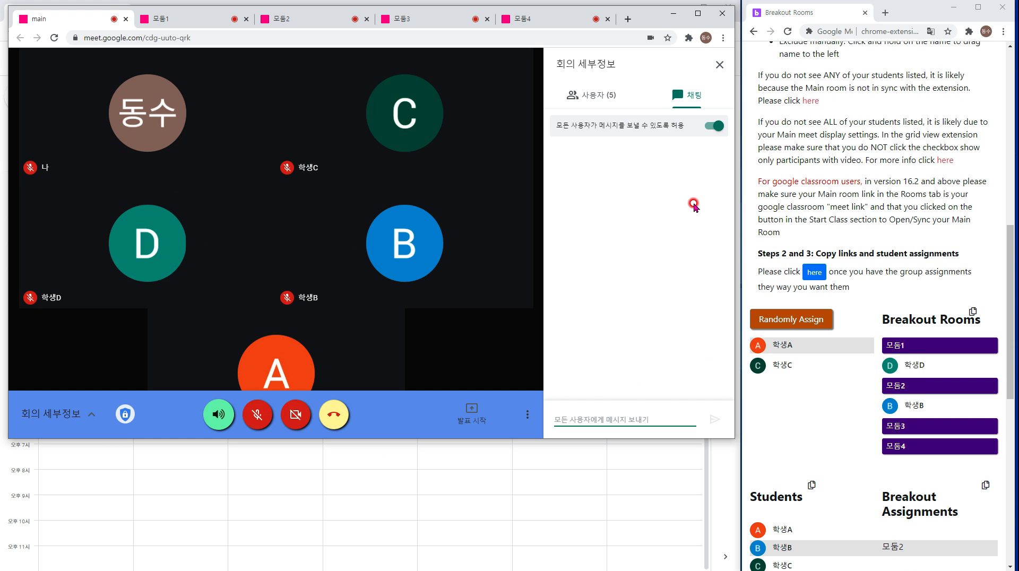
scroll(905, 144, "up", 10)
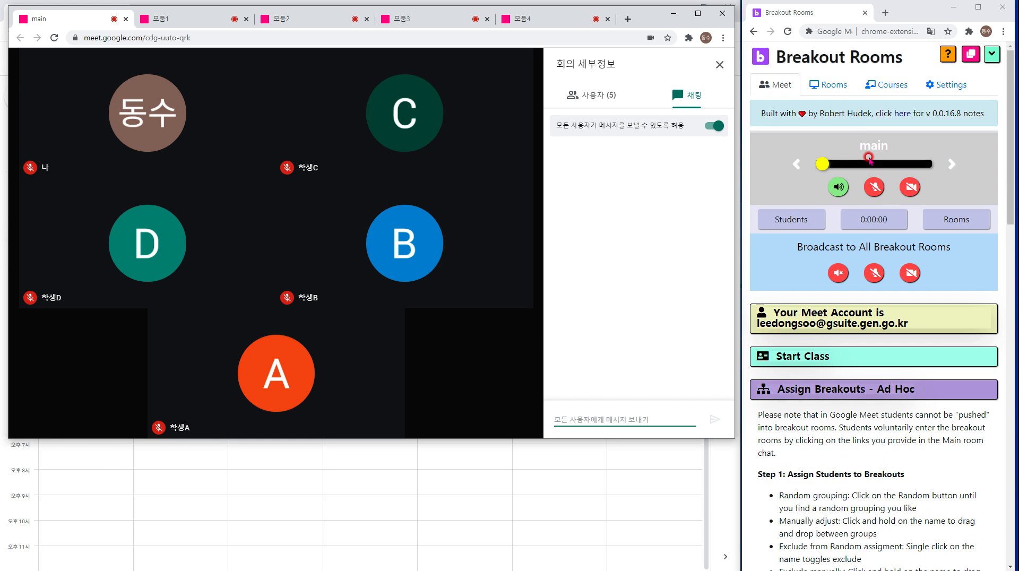
left_click(834, 86)
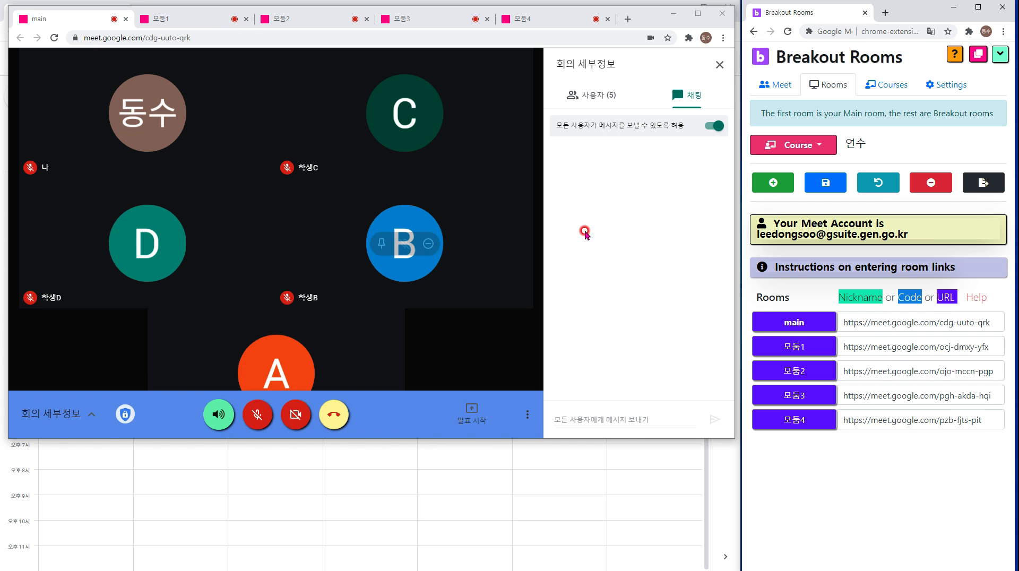
left_click(797, 87)
scroll(807, 285, "down", 7)
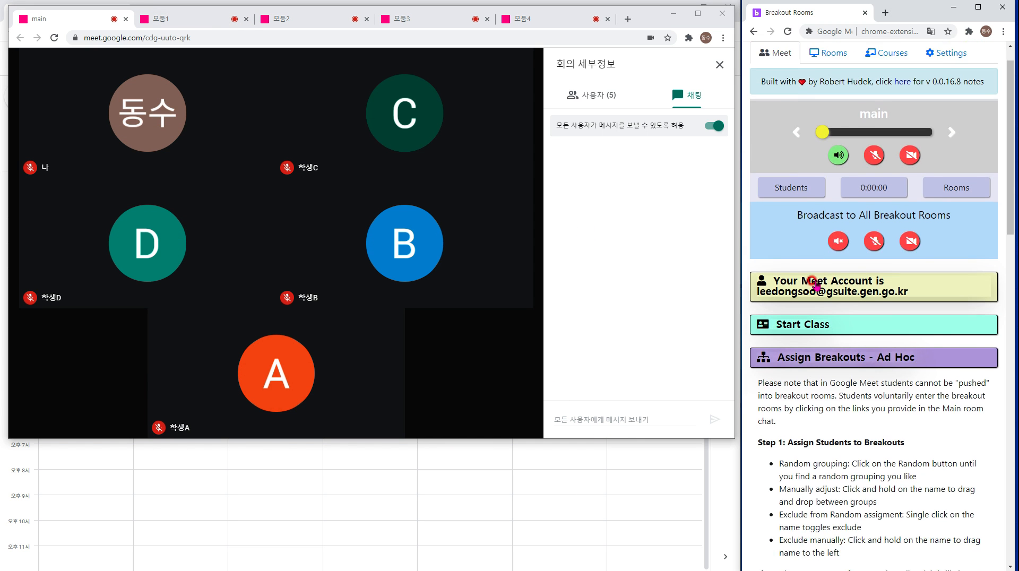
scroll(816, 283, "down", 12)
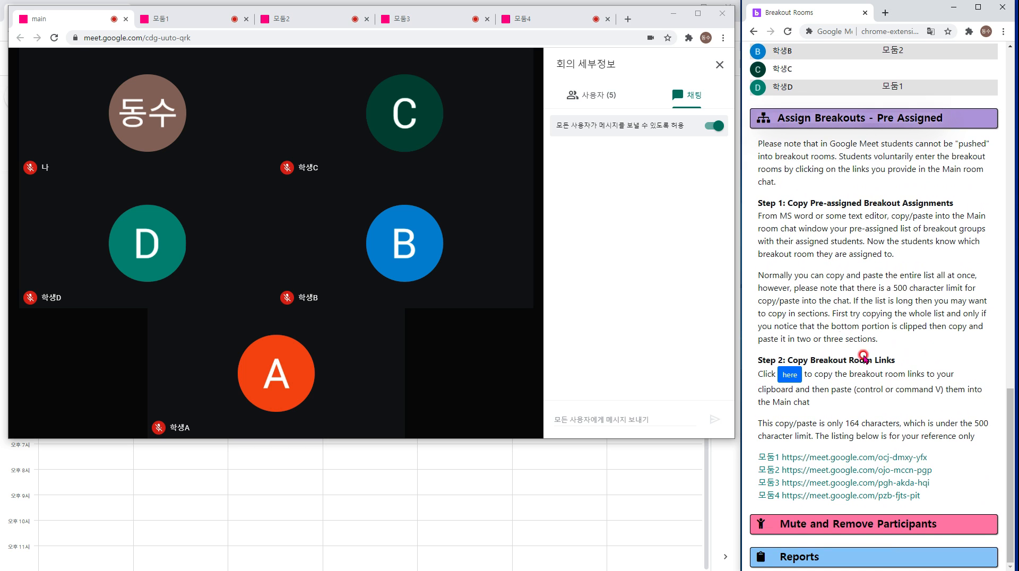
Copy the 모둠1–모둠4 room links and post them in the main-room chat.
left_click_drag(933, 497, 773, 460)
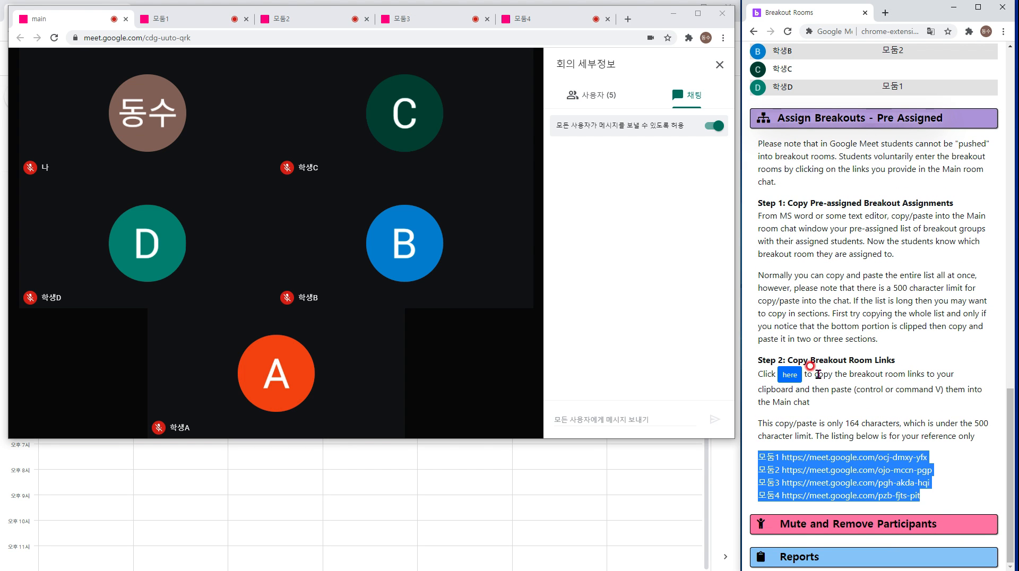
right_click(838, 469)
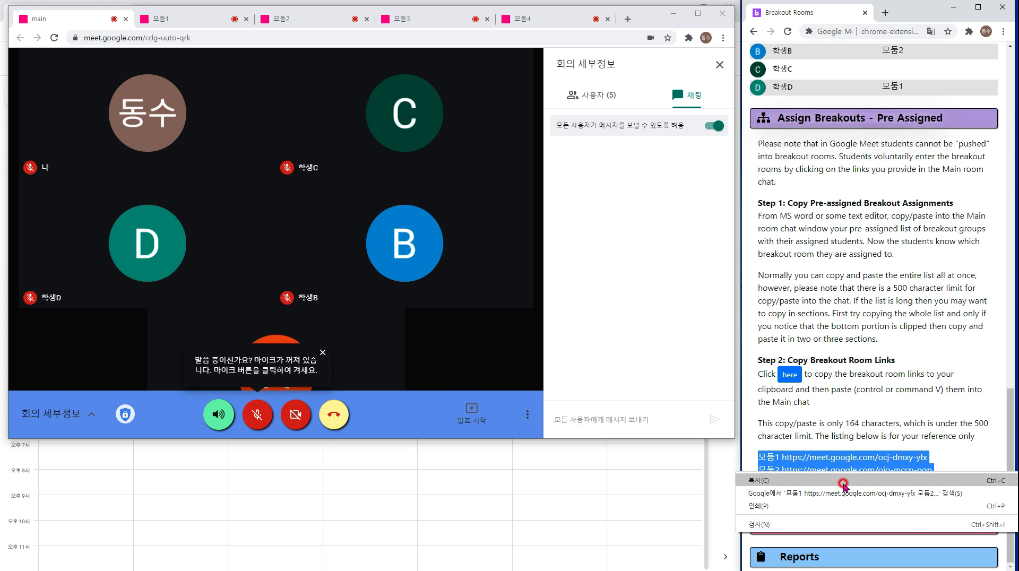
left_click(843, 479)
left_click(580, 415)
right_click(579, 416)
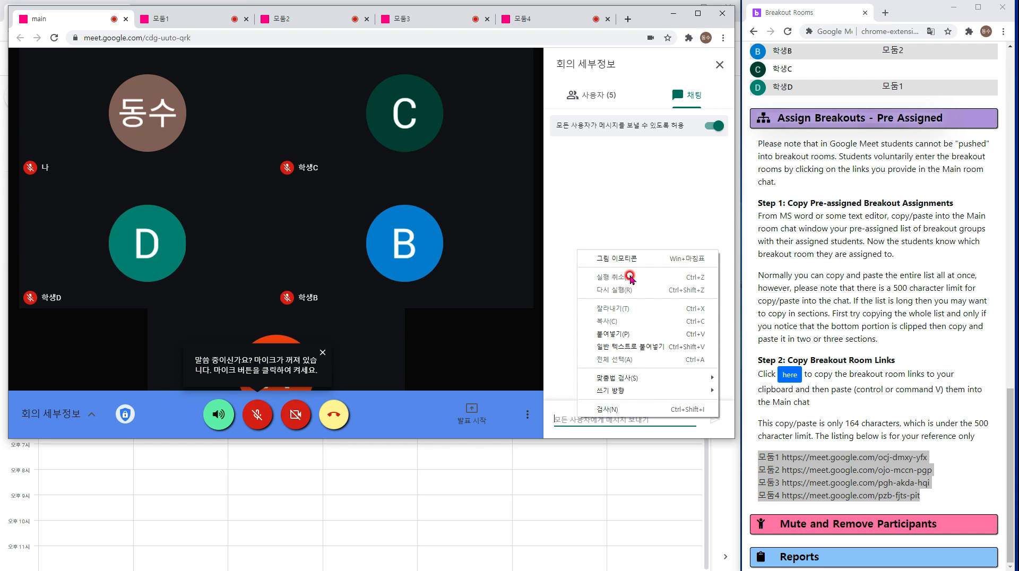
left_click(624, 335)
left_click(715, 419)
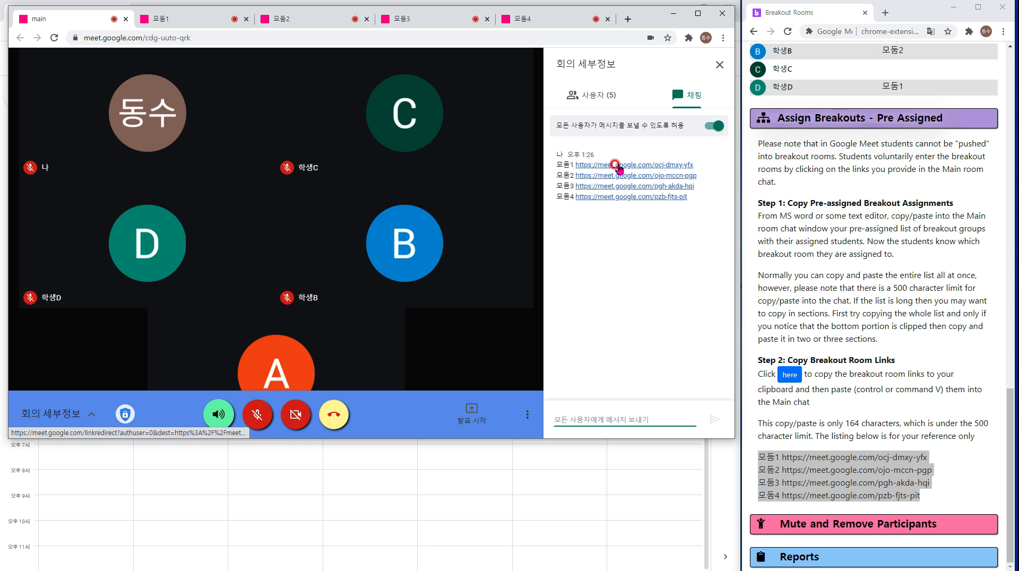
Reopen the Assign Breakouts - Ad Hoc section with its room lists.
scroll(886, 240, "up", 9)
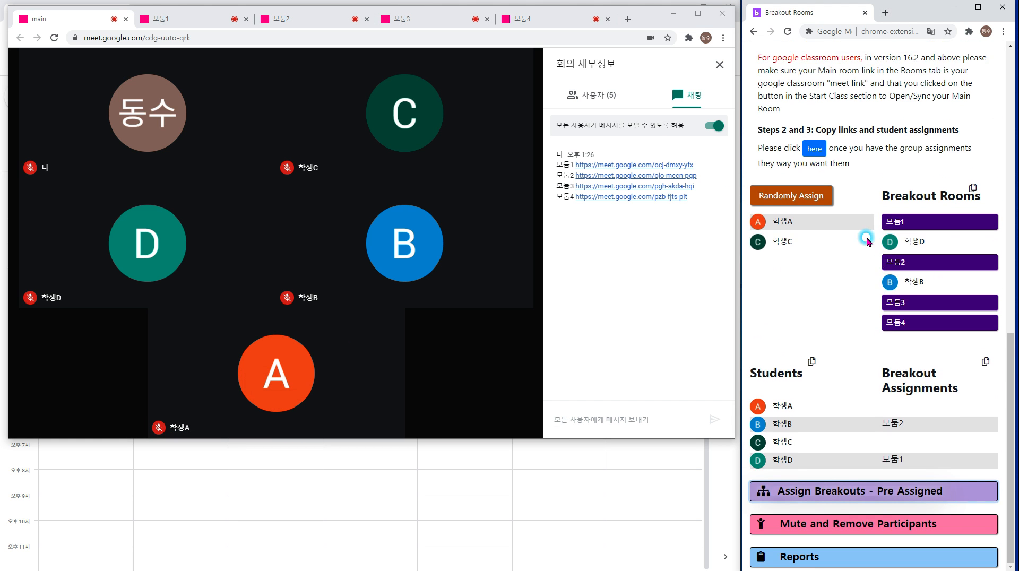
scroll(832, 215, "up", 10)
scroll(801, 266, "up", 3)
left_click(789, 391)
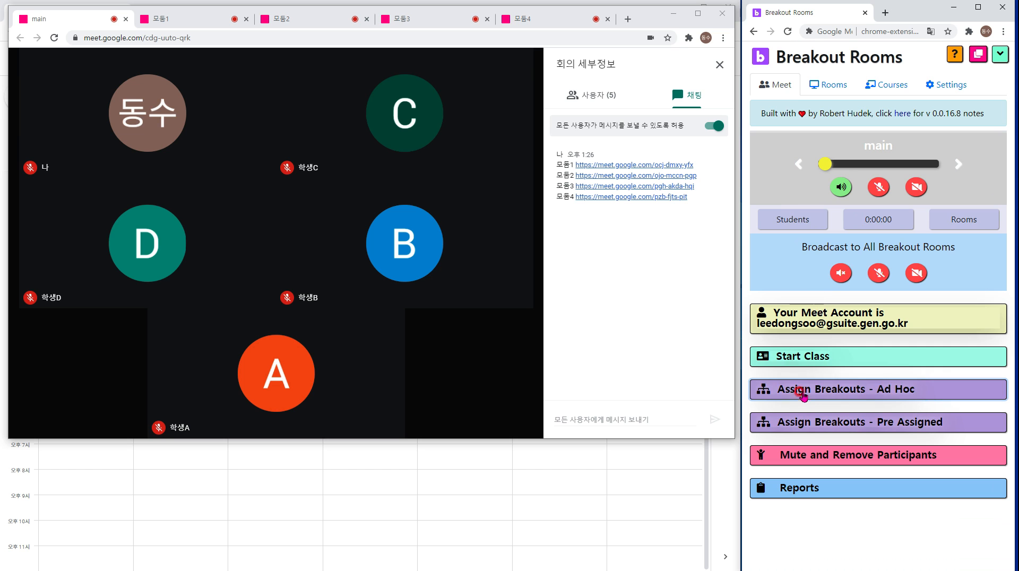
left_click(846, 391)
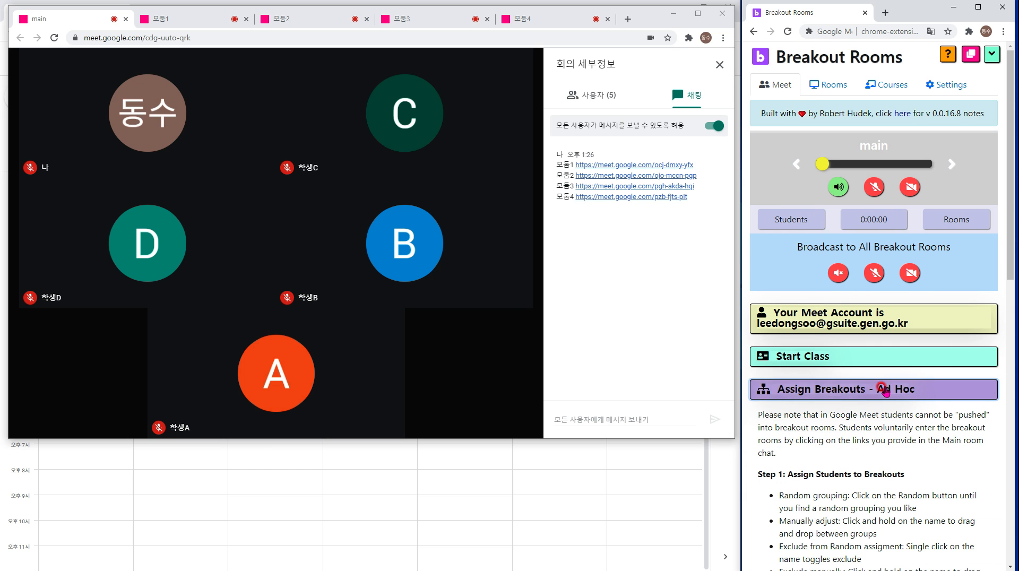
scroll(834, 382, "down", 3)
scroll(821, 334, "down", 6)
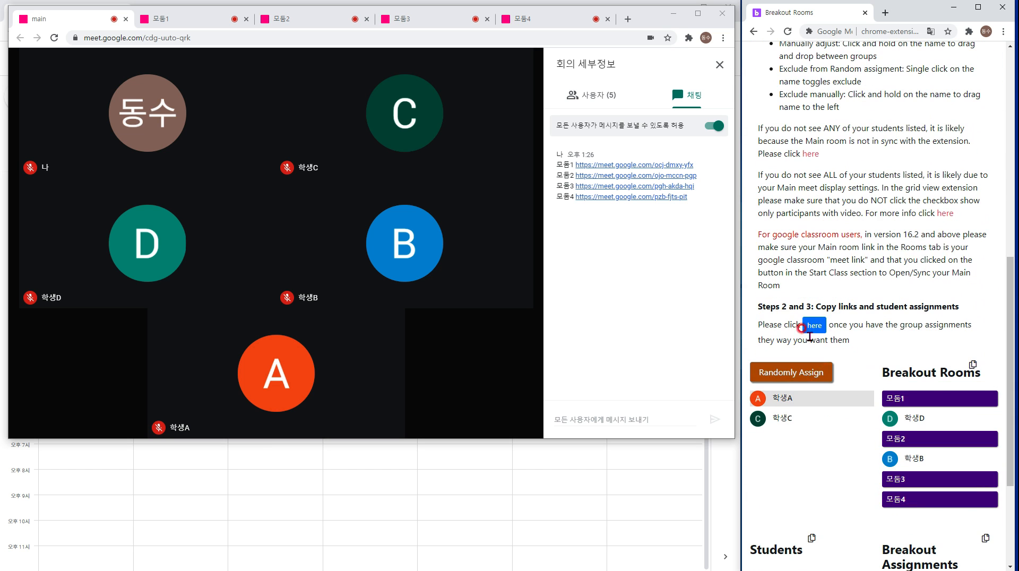
Drag 학생A–D between rooms and the students list, ending with all unassigned.
left_click_drag(906, 426, 827, 433)
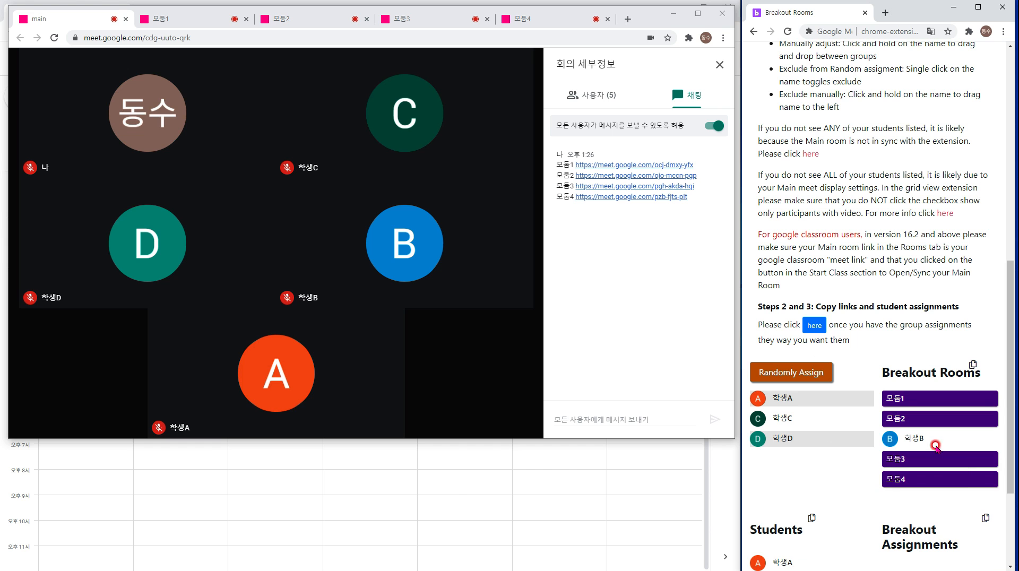
left_click_drag(935, 446, 807, 448)
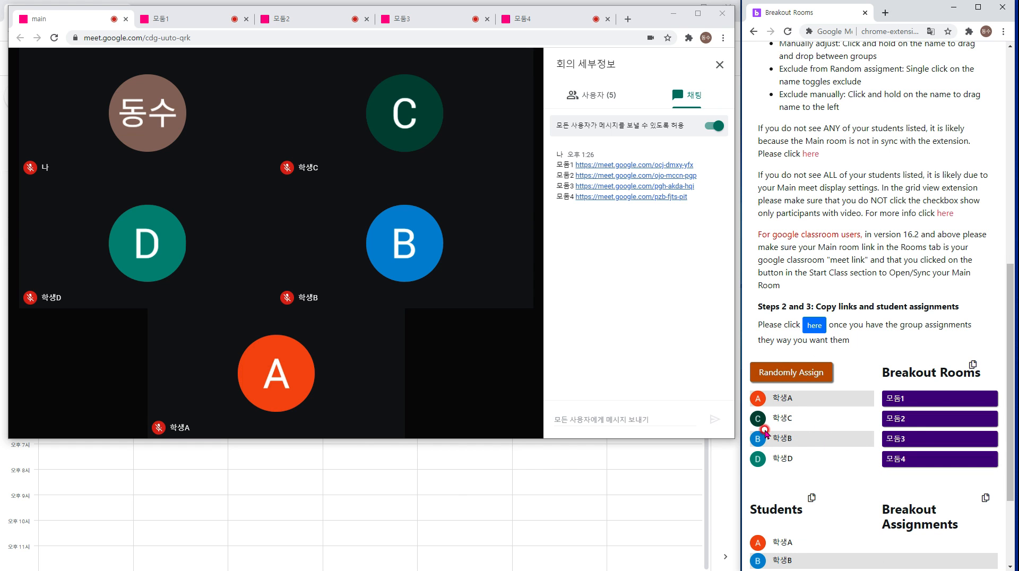
left_click_drag(763, 421, 769, 415)
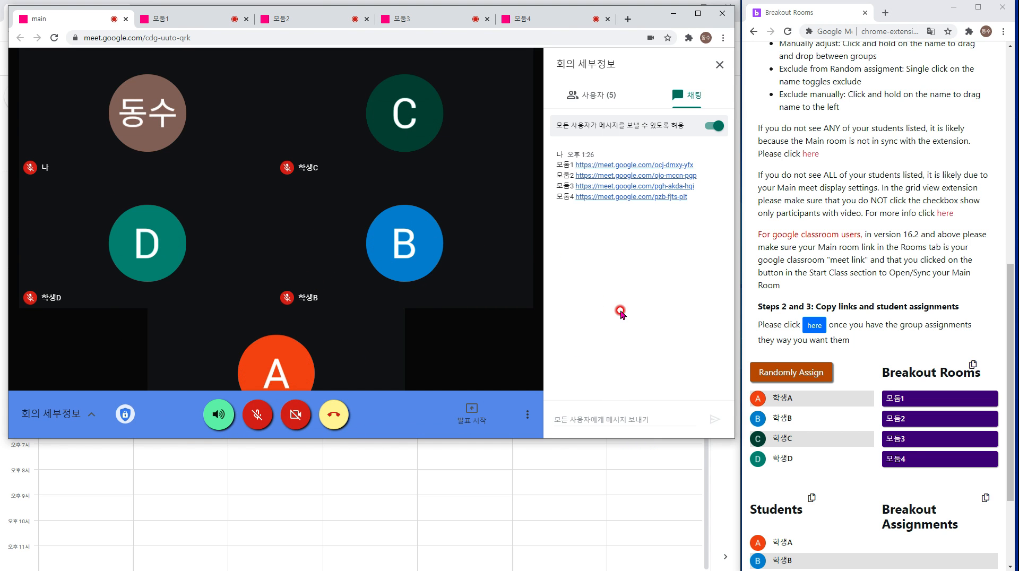
left_click_drag(788, 399, 870, 404)
left_click_drag(775, 399, 898, 430)
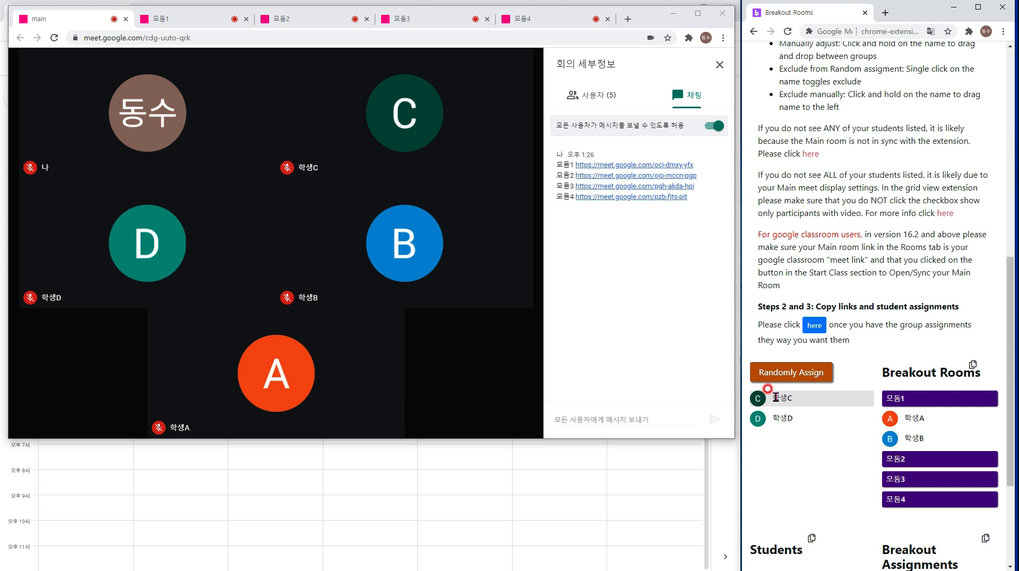
left_click_drag(775, 398, 899, 495)
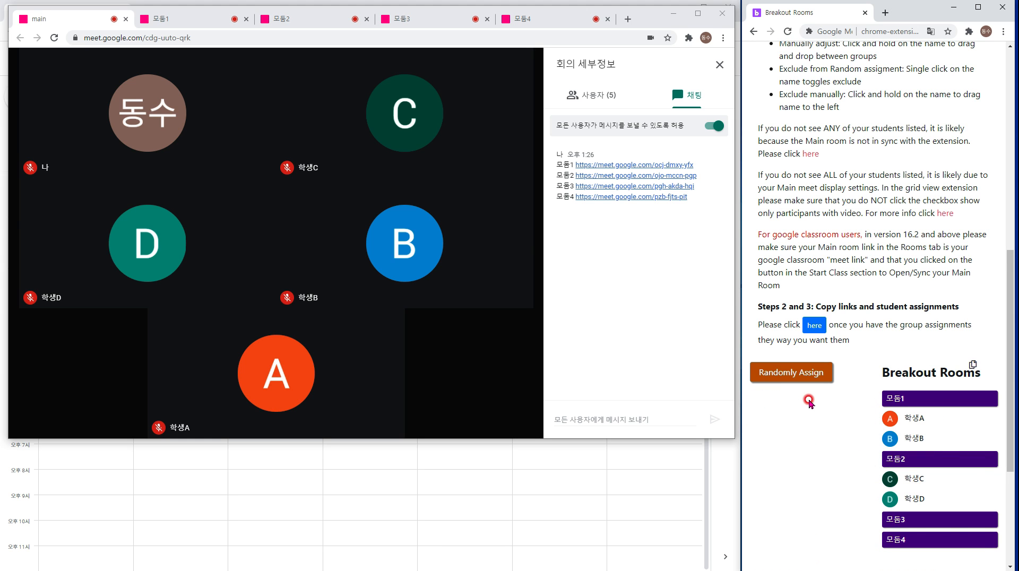
left_click_drag(908, 413, 797, 419)
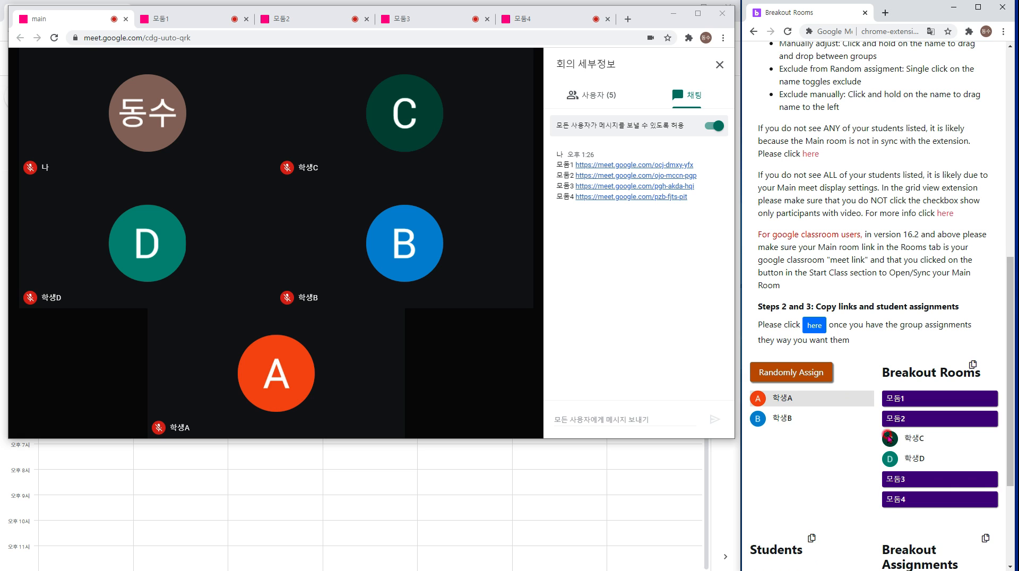
left_click_drag(905, 439, 804, 453)
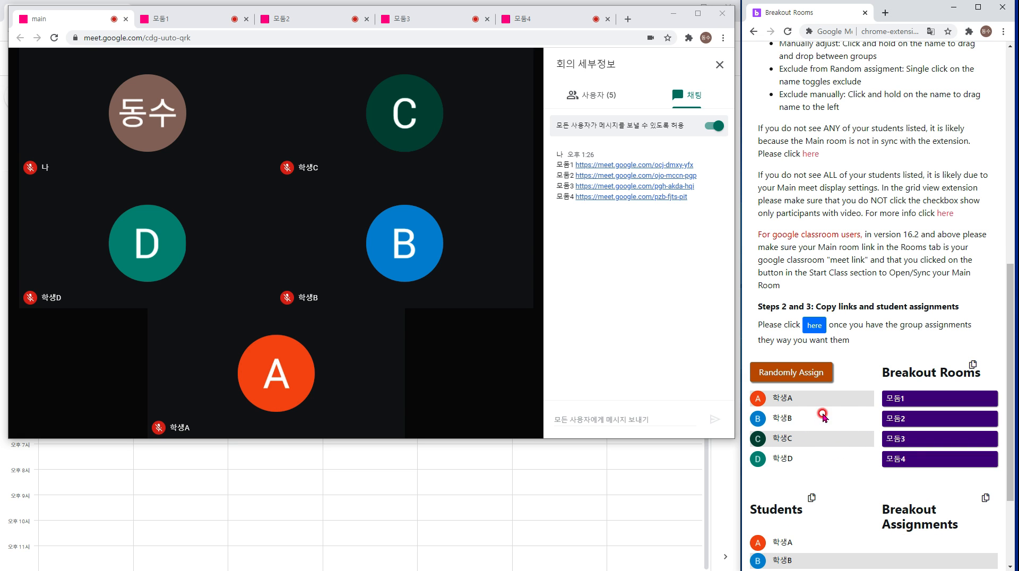
Randomly assign 학생C, A, B, D to 모둠1–4 and post the group list in chat.
left_click(802, 383)
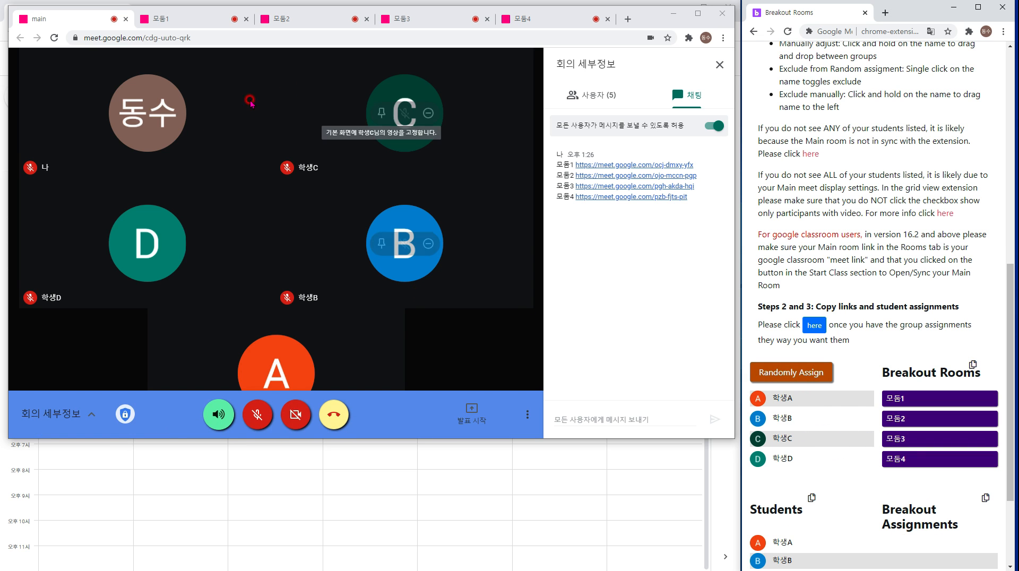
left_click(811, 374)
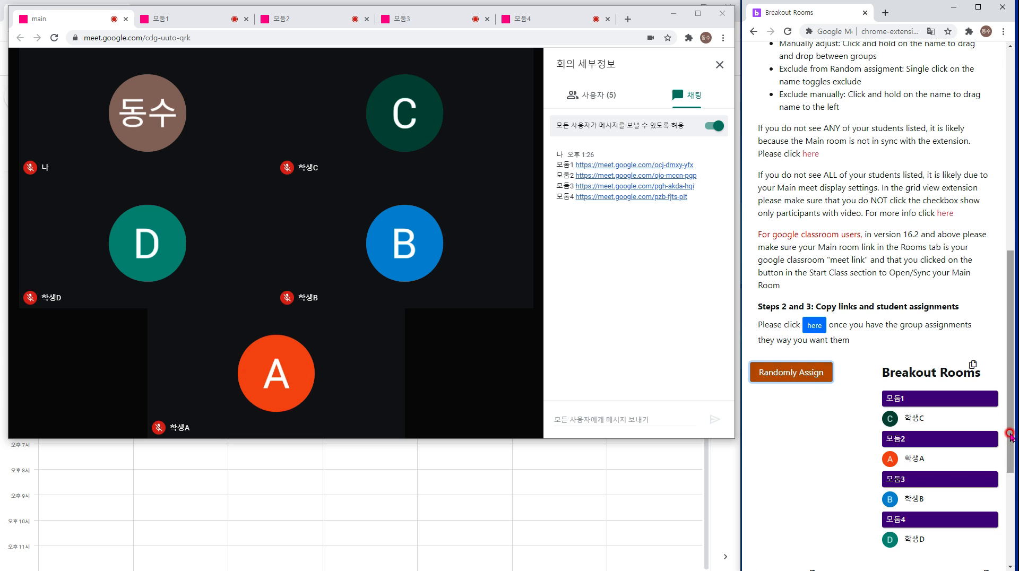
scroll(956, 420, "down", 3)
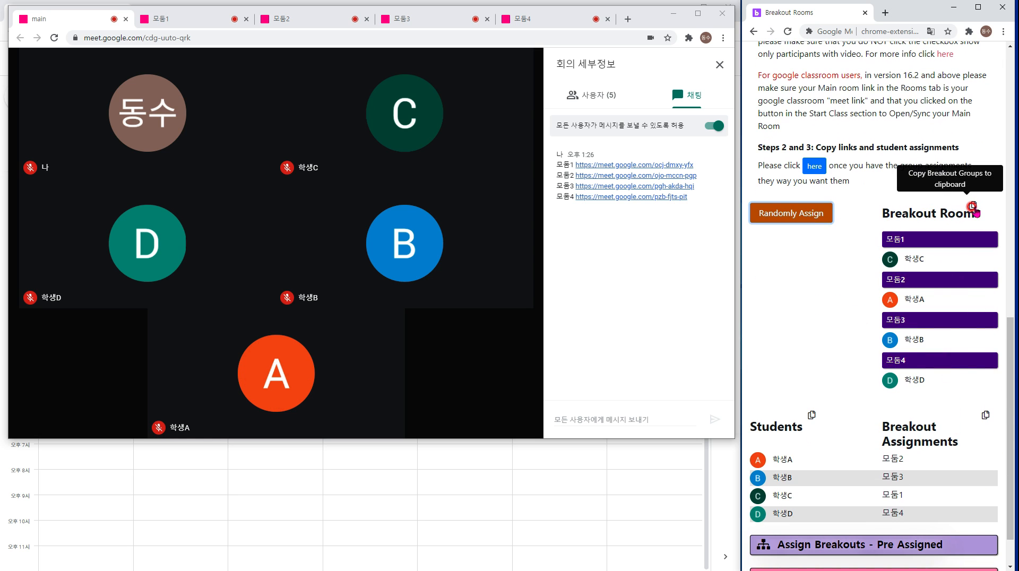
left_click(972, 207)
left_click(646, 416)
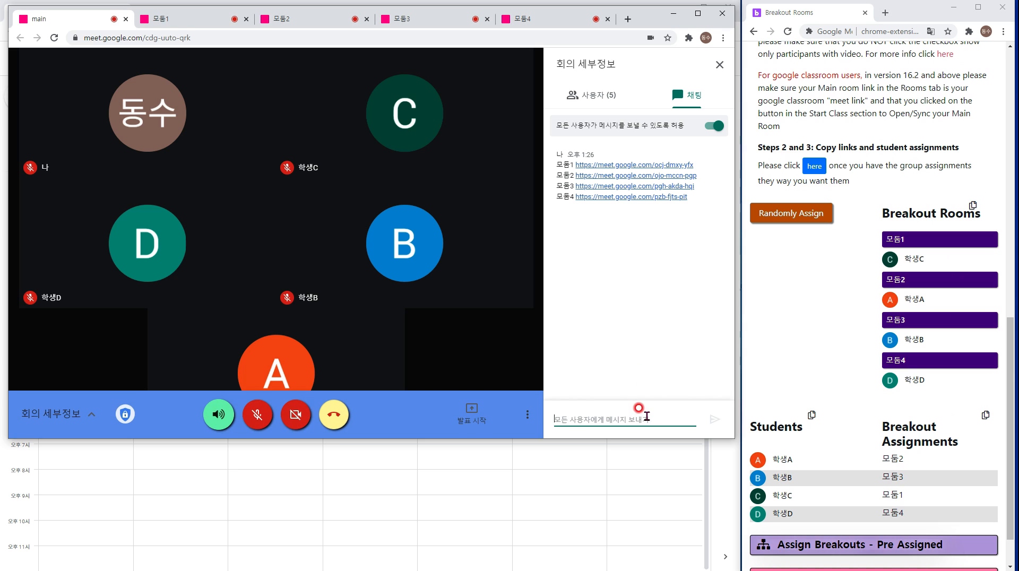
key("ctrl+v")
key("Return")
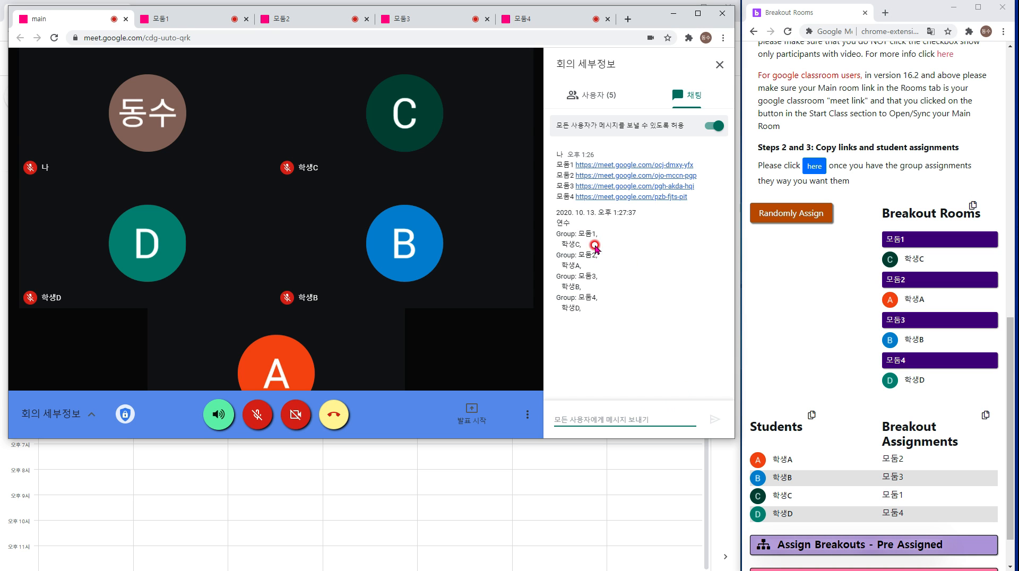
left_click_drag(597, 235, 567, 242)
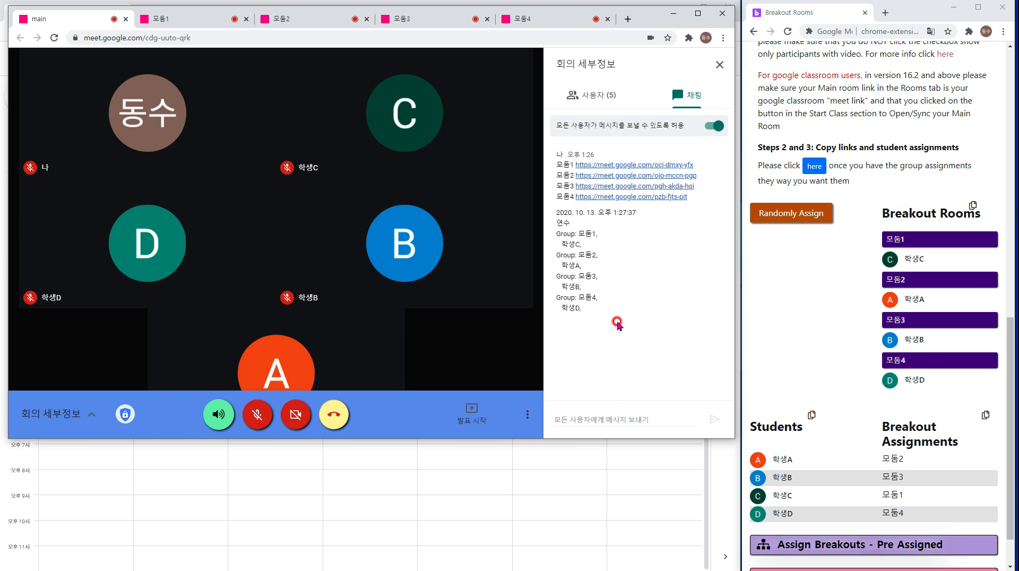
left_click(584, 413)
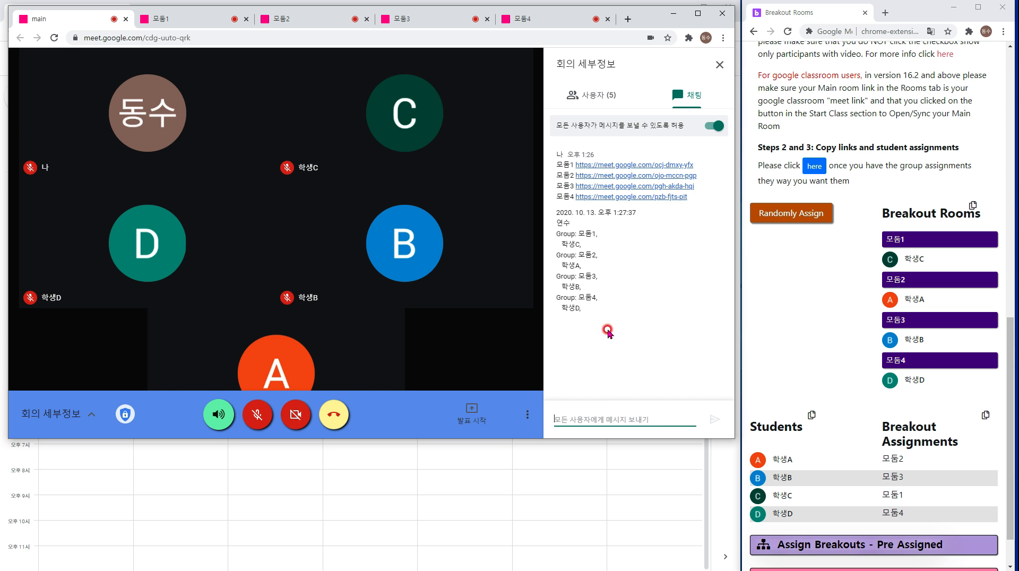
scroll(853, 345, "down", 1)
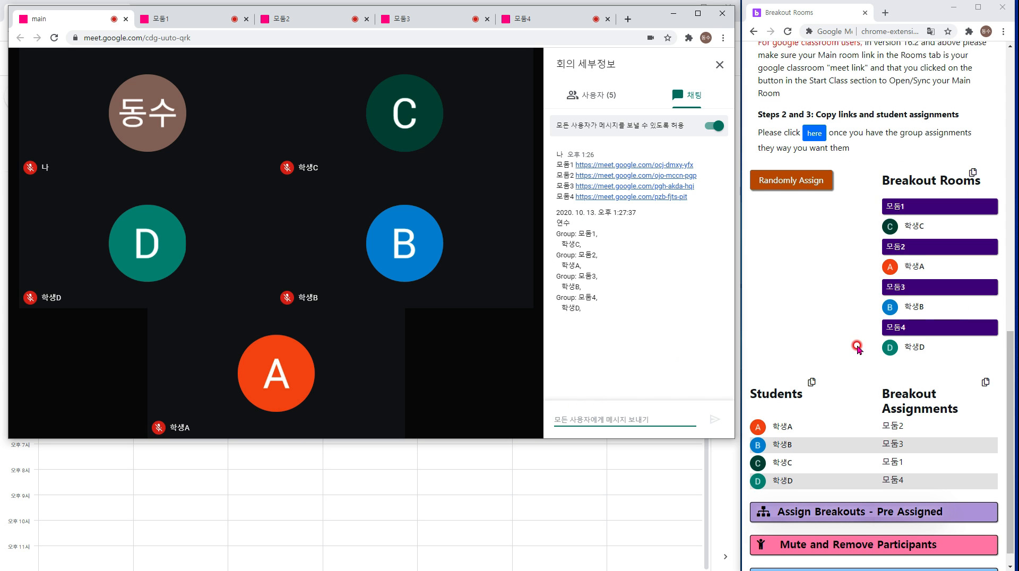
scroll(828, 297, "up", 6)
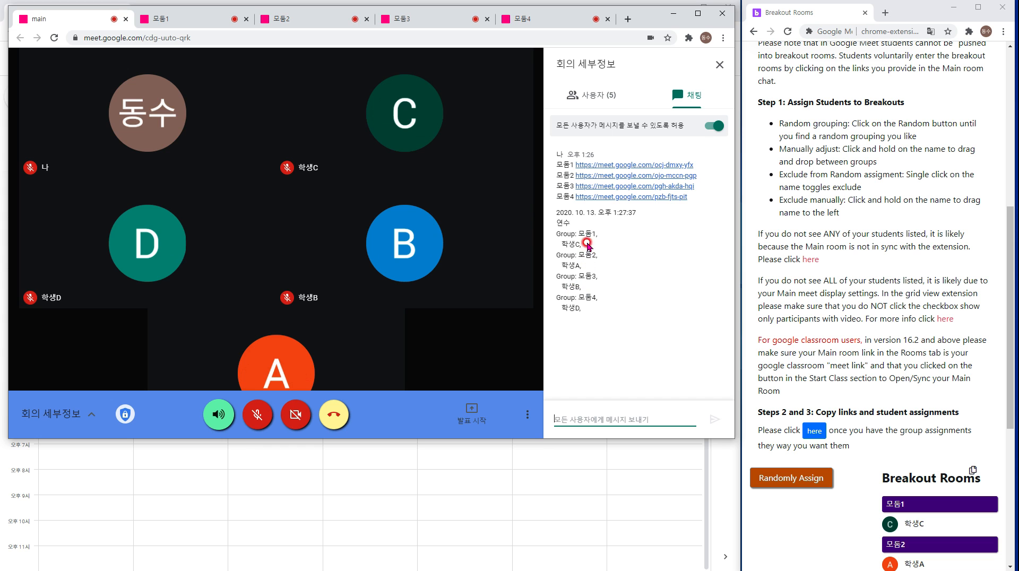
left_click_drag(587, 243, 549, 229)
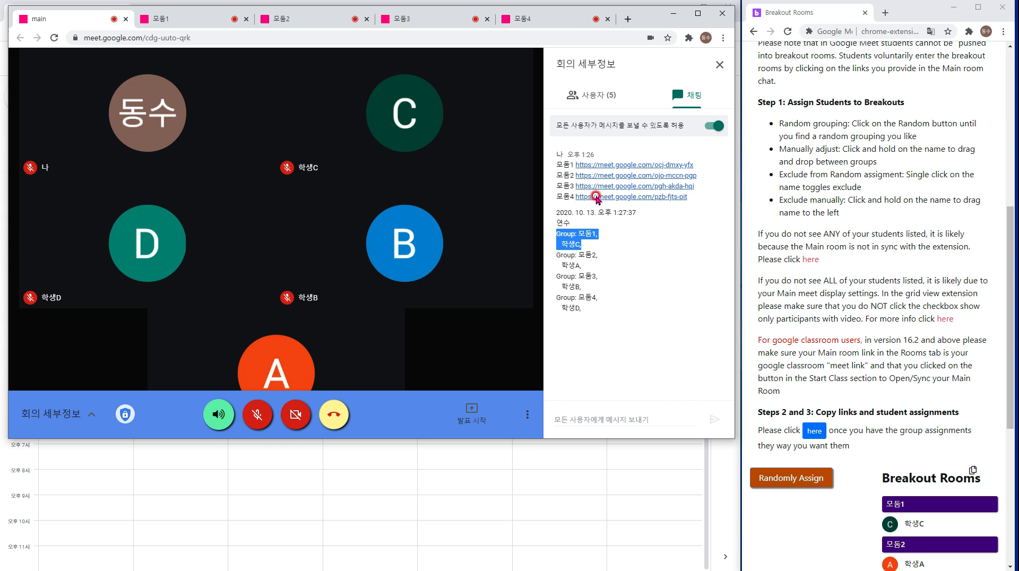
scroll(871, 236, "up", 4)
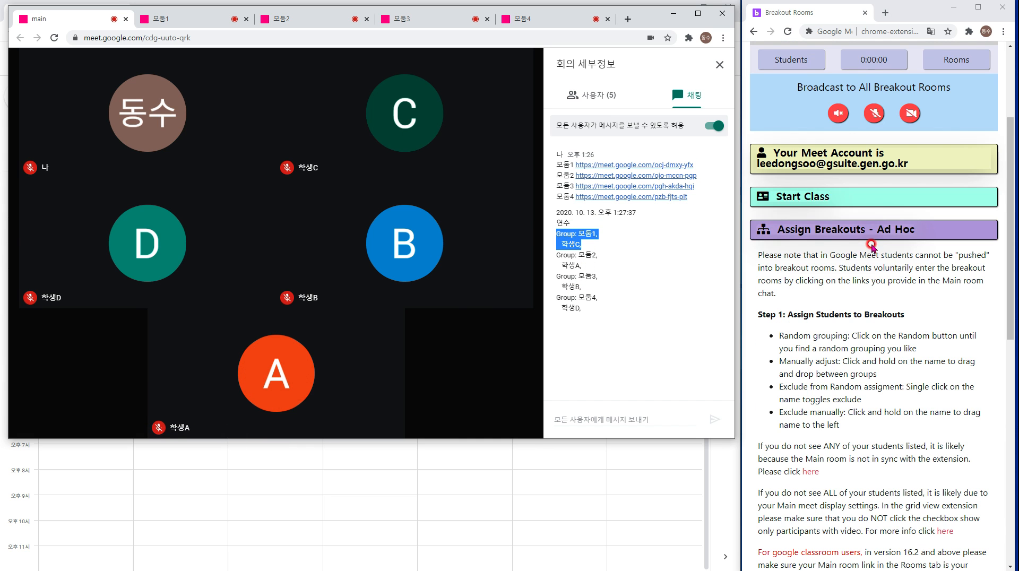
Collapse Ad Hoc, review the Pre Assigned instructions and chat link lines, then collapse Pre Assigned.
left_click(873, 238)
left_click(812, 422)
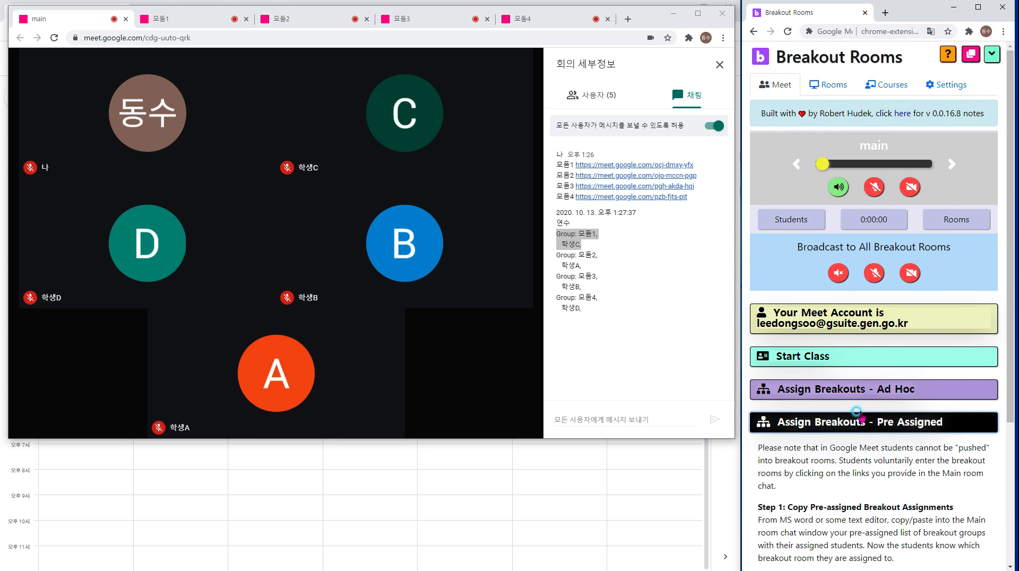
scroll(812, 404, "down", 1)
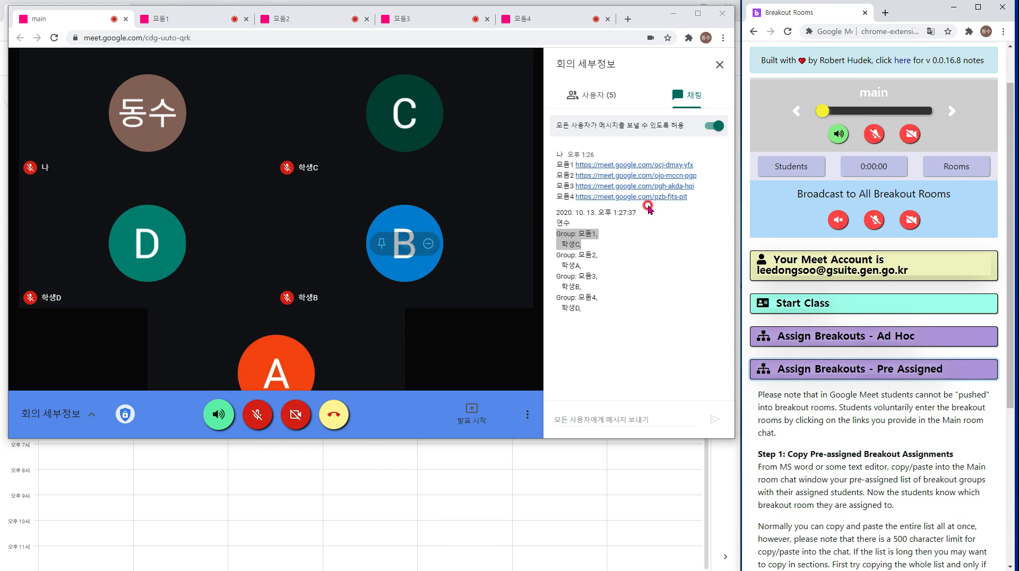
left_click_drag(690, 197, 556, 181)
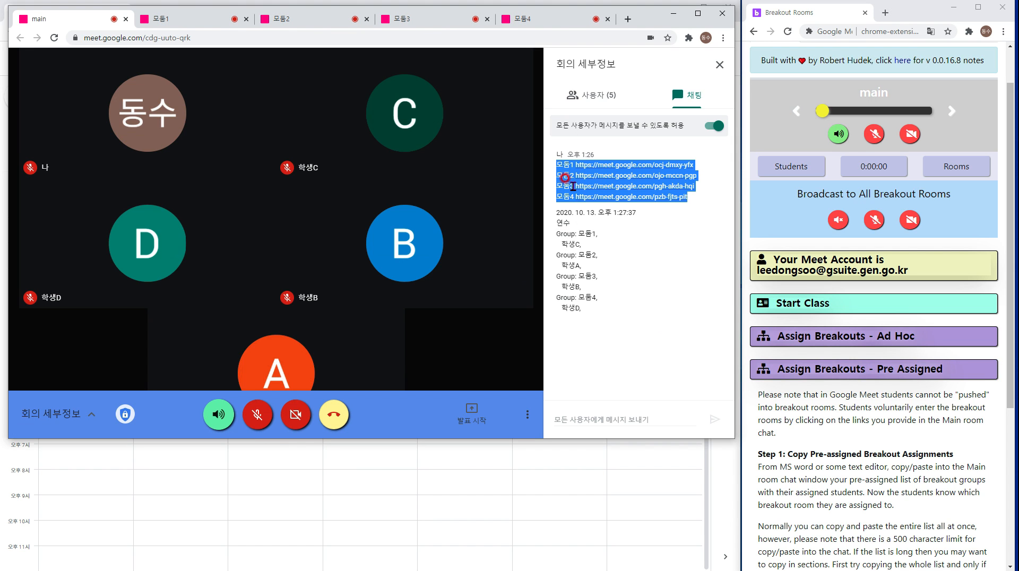
scroll(982, 310, "down", 2)
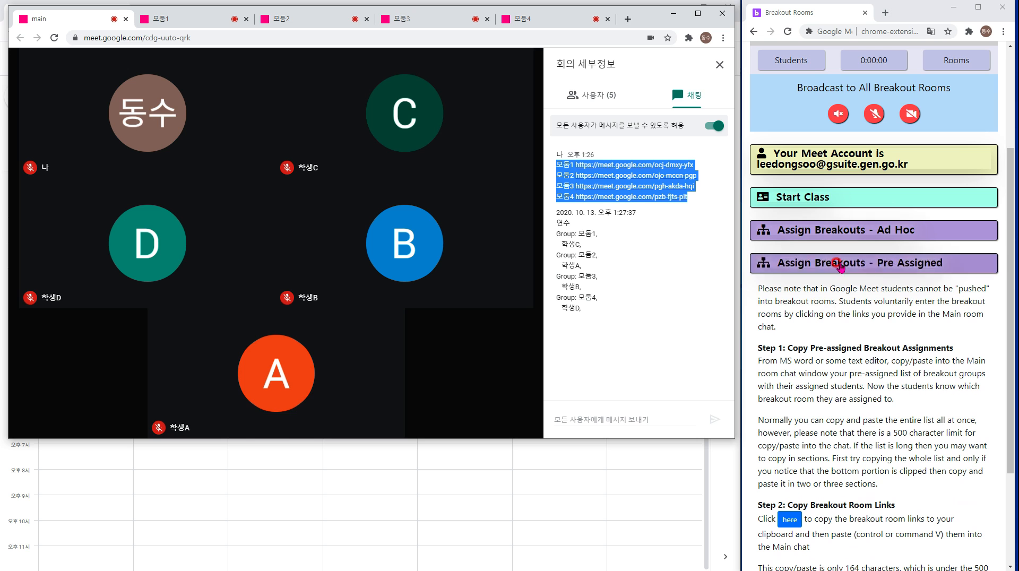
left_click(799, 264)
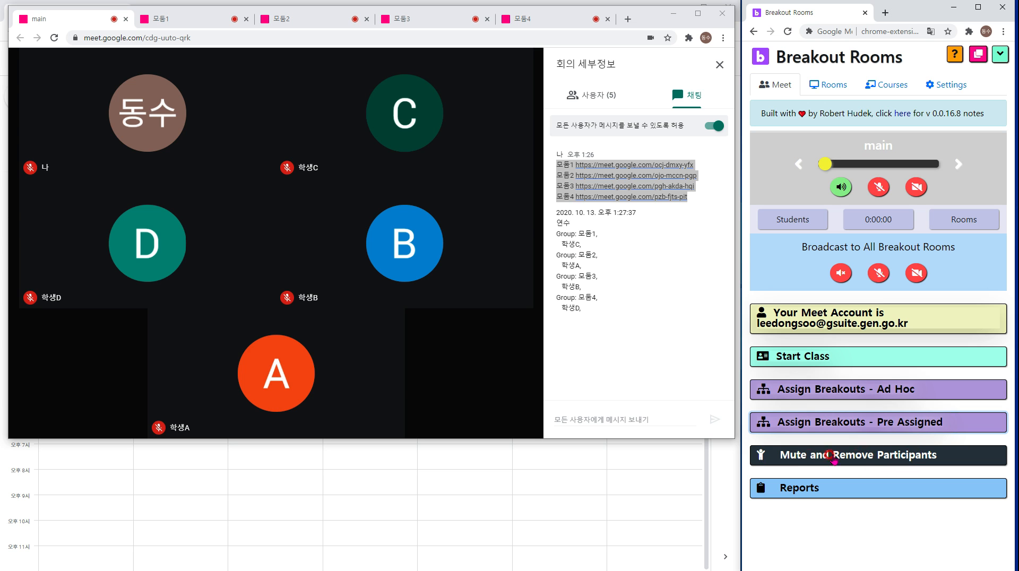
Show the Mute and Remove Participants options, then review and close the Student Status Report.
left_click(838, 456)
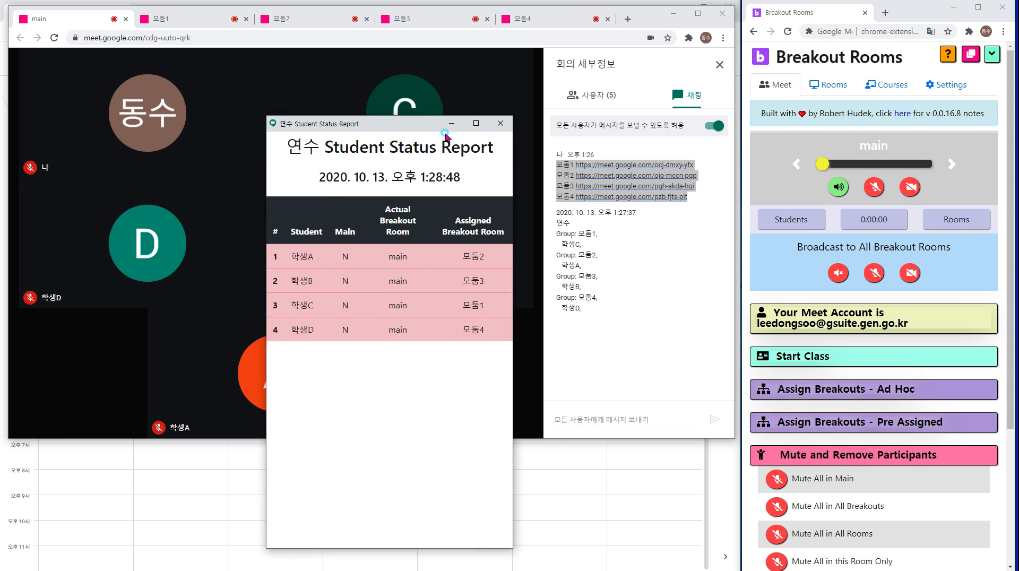
left_click_drag(447, 130, 642, 115)
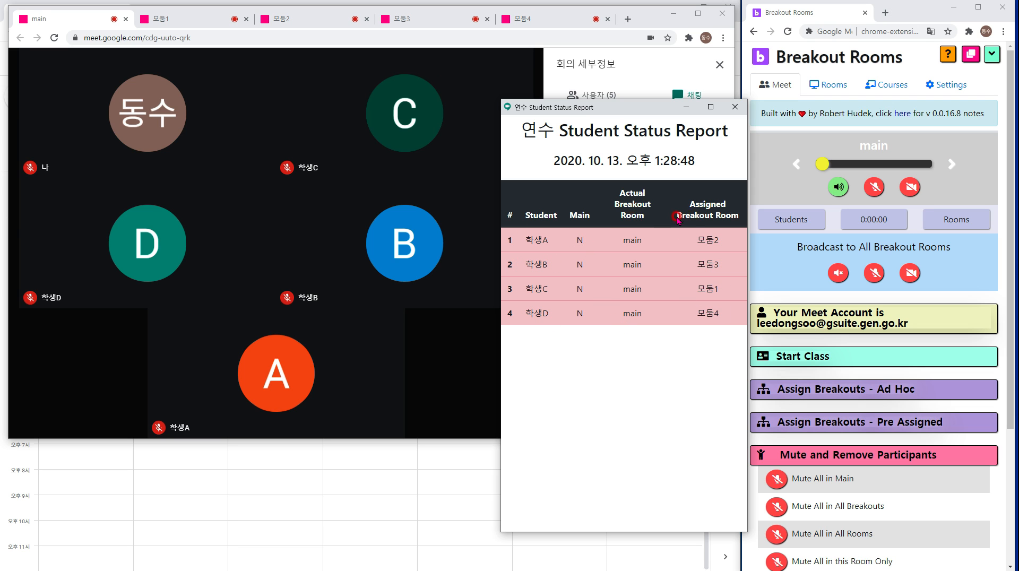
left_click_drag(647, 218, 608, 176)
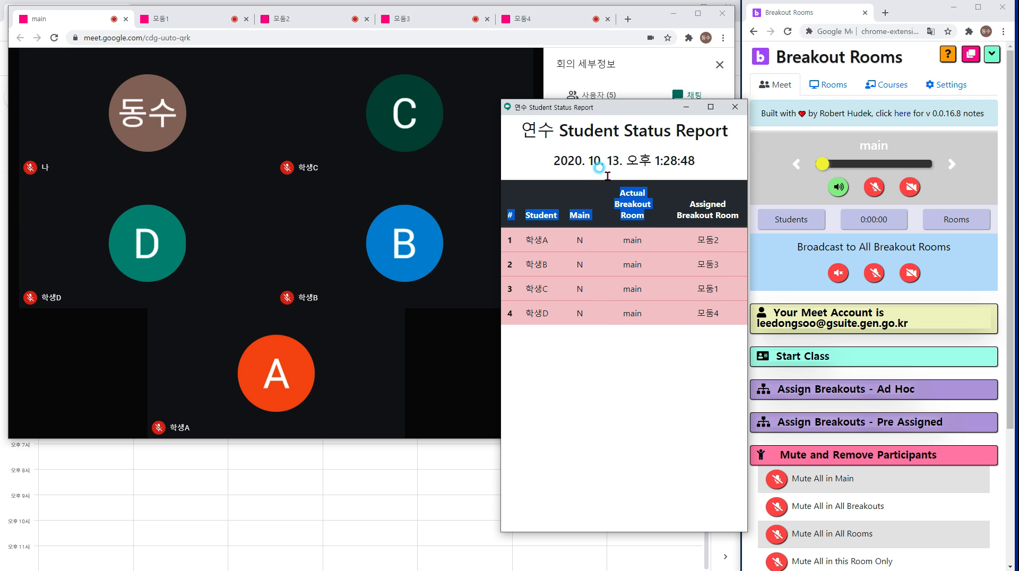
left_click(667, 300)
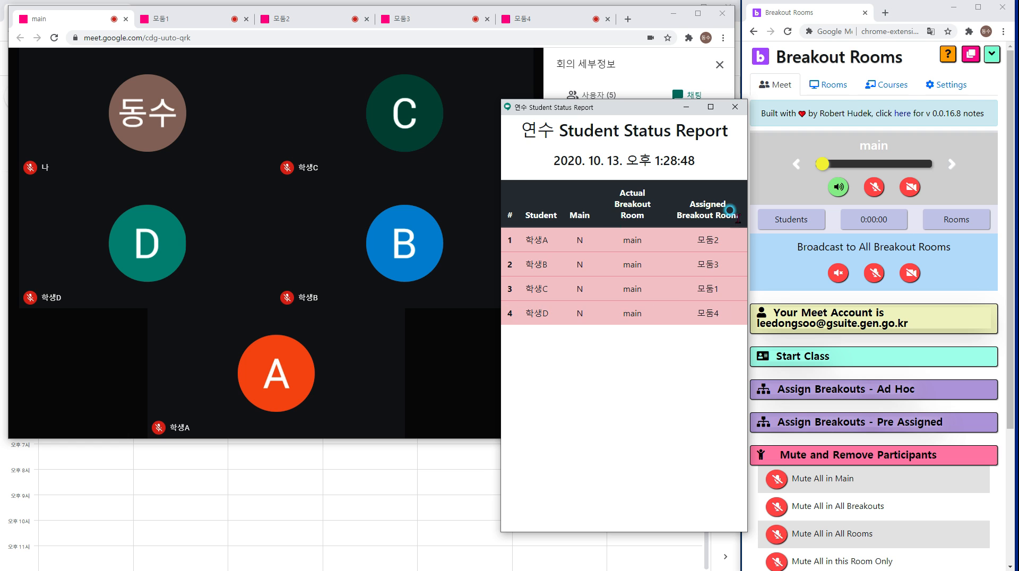
left_click(733, 108)
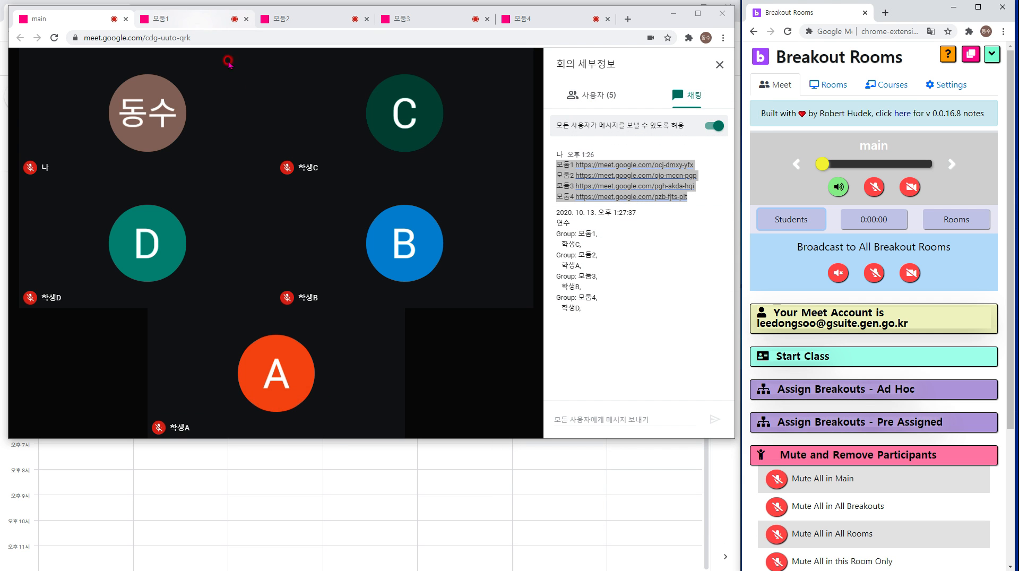
Check who is in the 모둠1 meeting, then join 모둠1 from its main-room chat link.
left_click(205, 19)
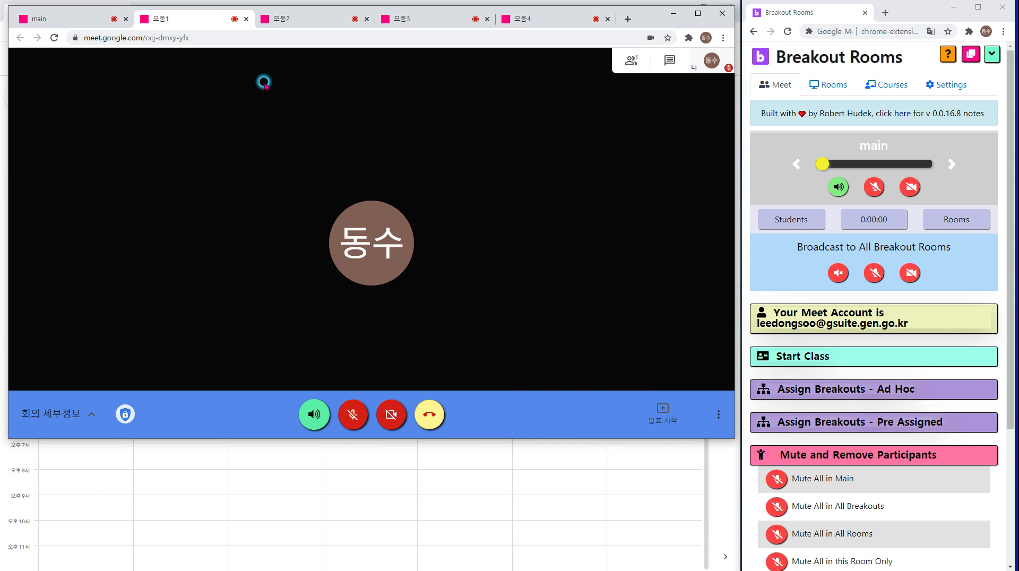
left_click(631, 60)
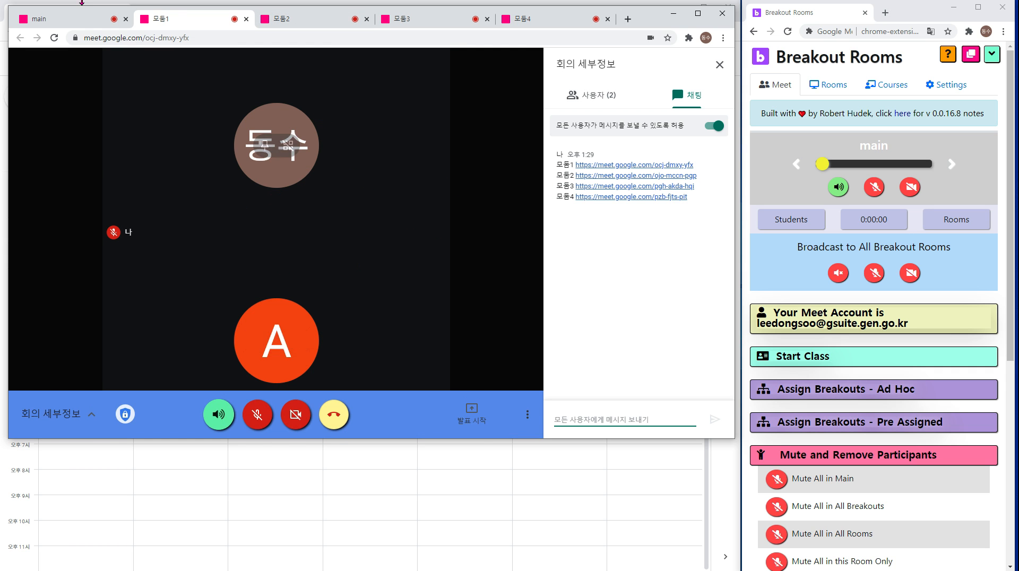
left_click(71, 18)
left_click(665, 262)
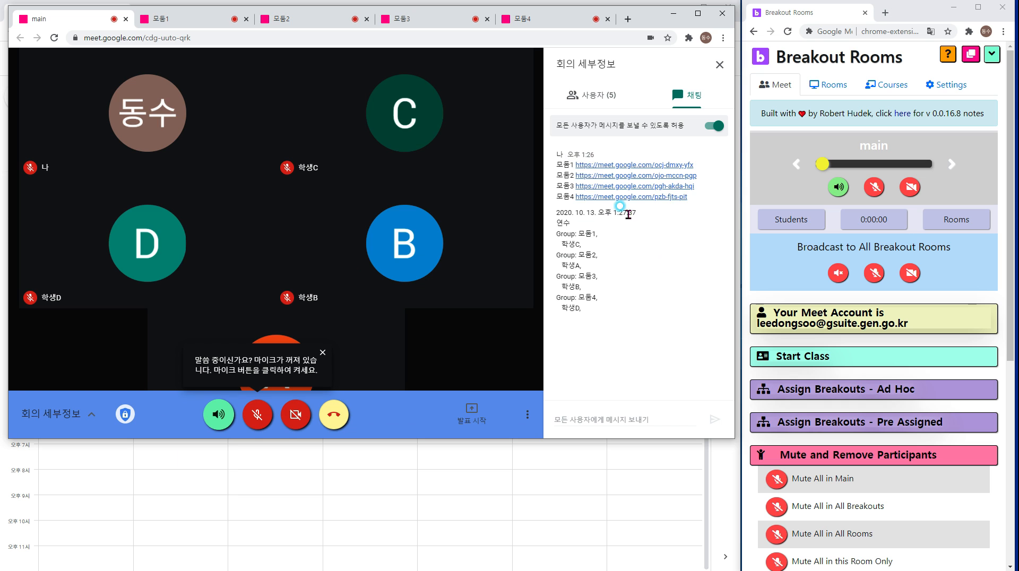
left_click(587, 168)
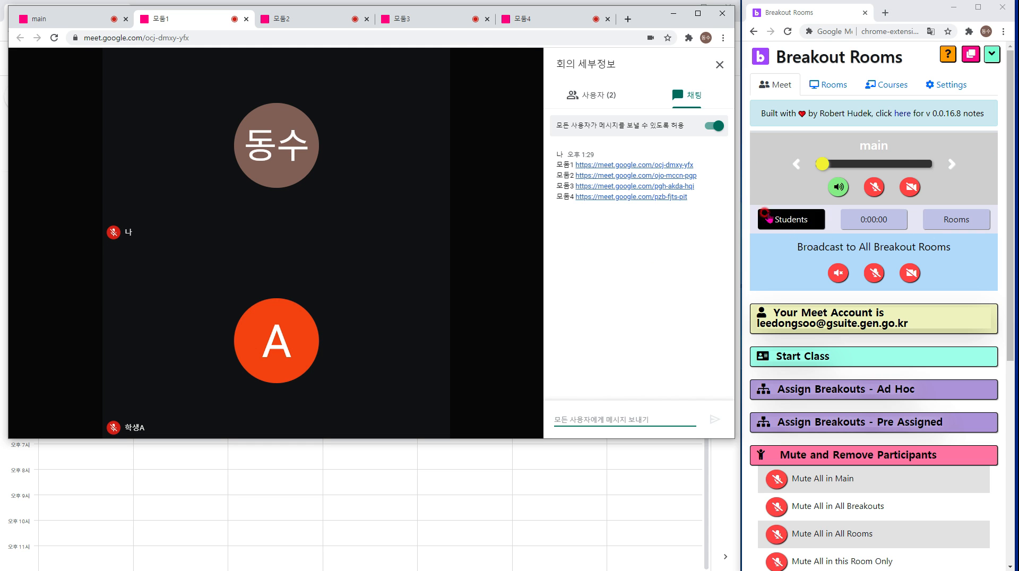
View and close the 연수 student status report, then bring up the Set Timer window.
left_click(789, 216)
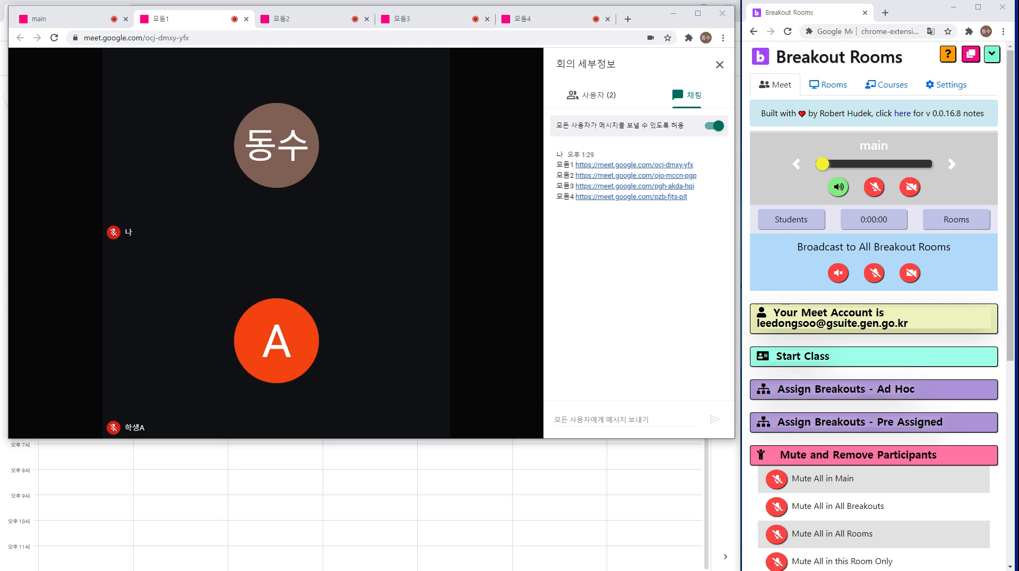
left_click_drag(1, 75, 343, 76)
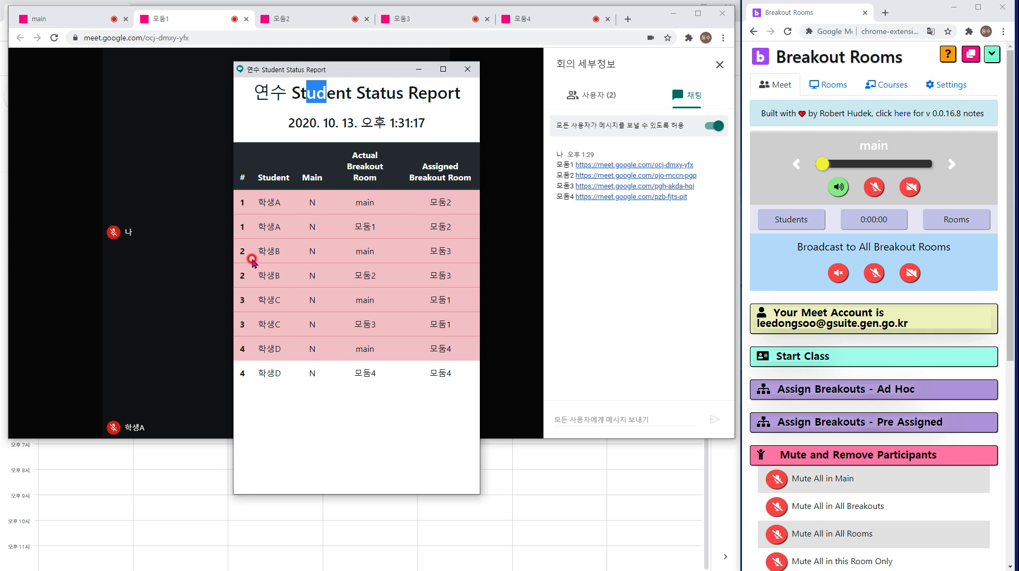
left_click(467, 69)
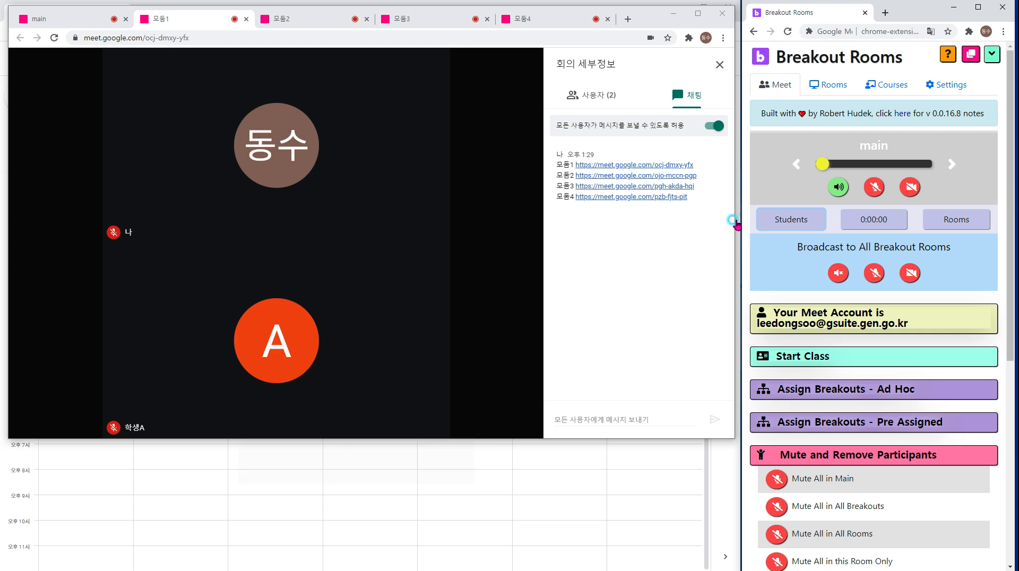
left_click(888, 223)
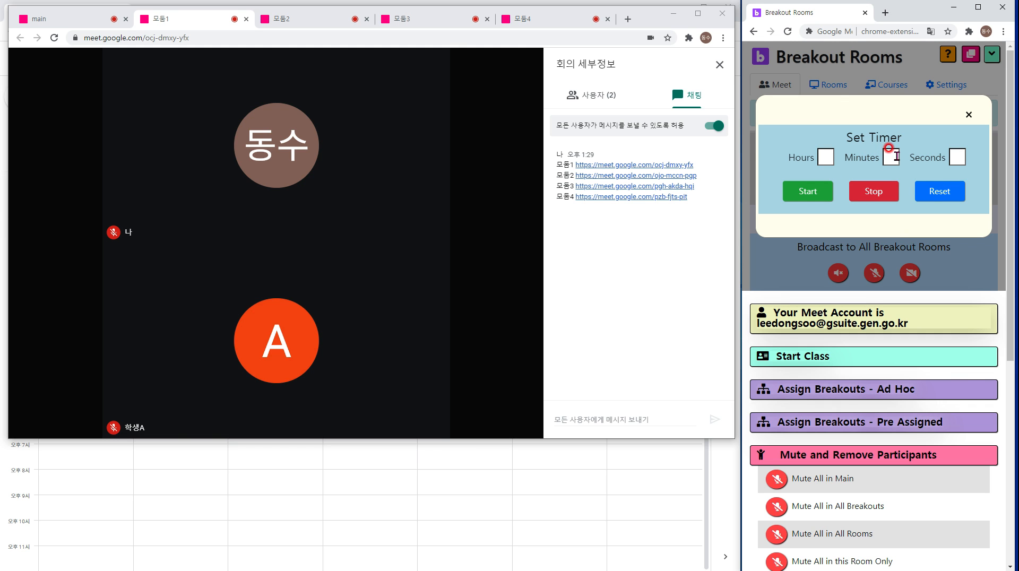
Run a 10-second timer down to 00:00:00 and bring the rooms status report into view.
left_click(823, 157)
left_click(892, 156)
left_click(959, 157)
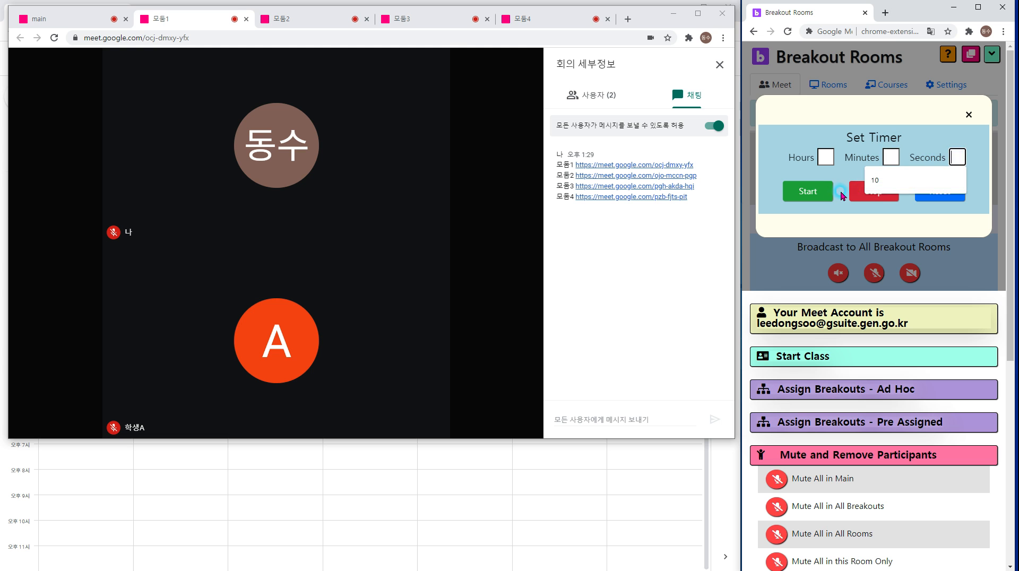
left_click(873, 181)
left_click(807, 191)
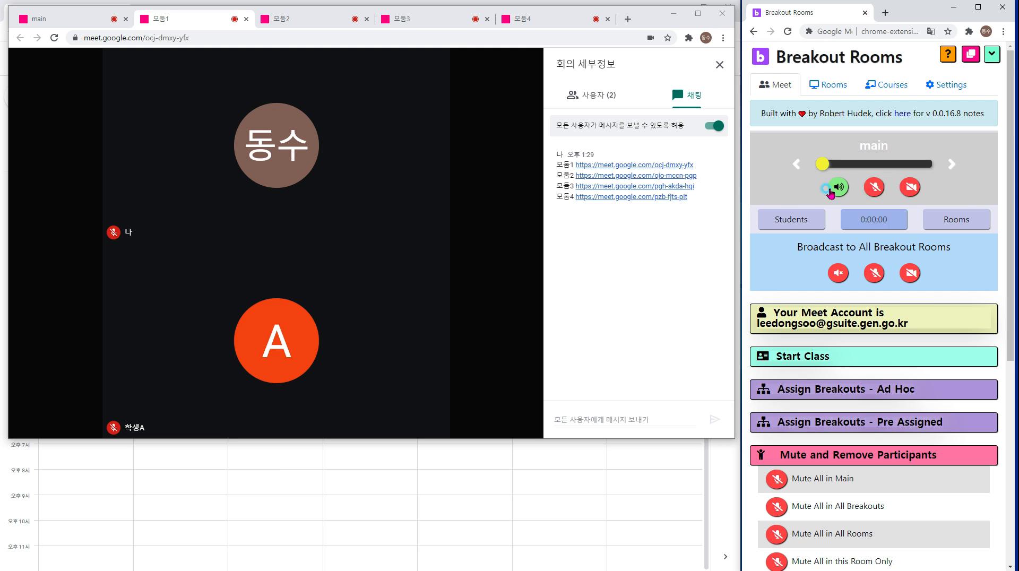
left_click(882, 219)
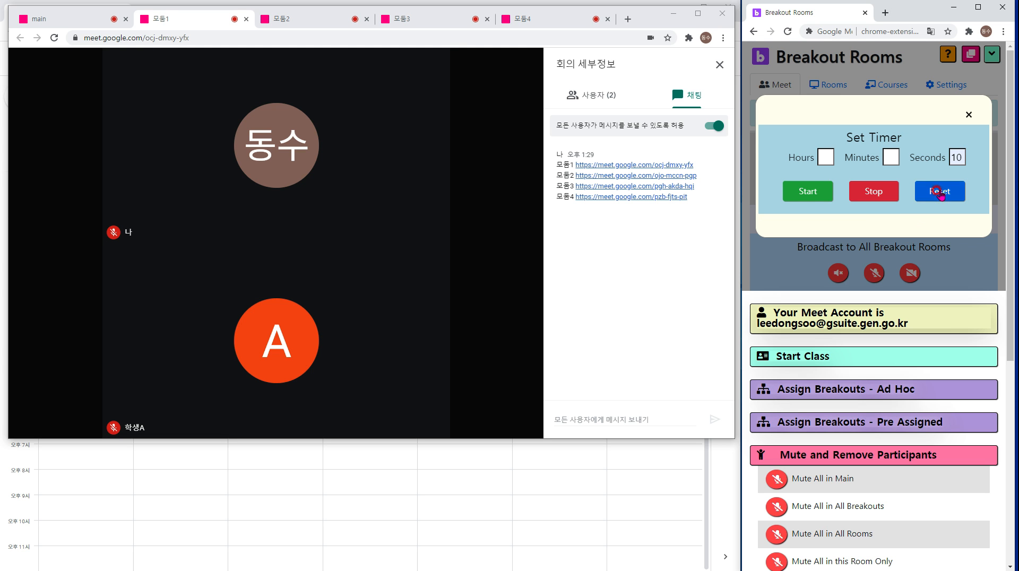
left_click(968, 114)
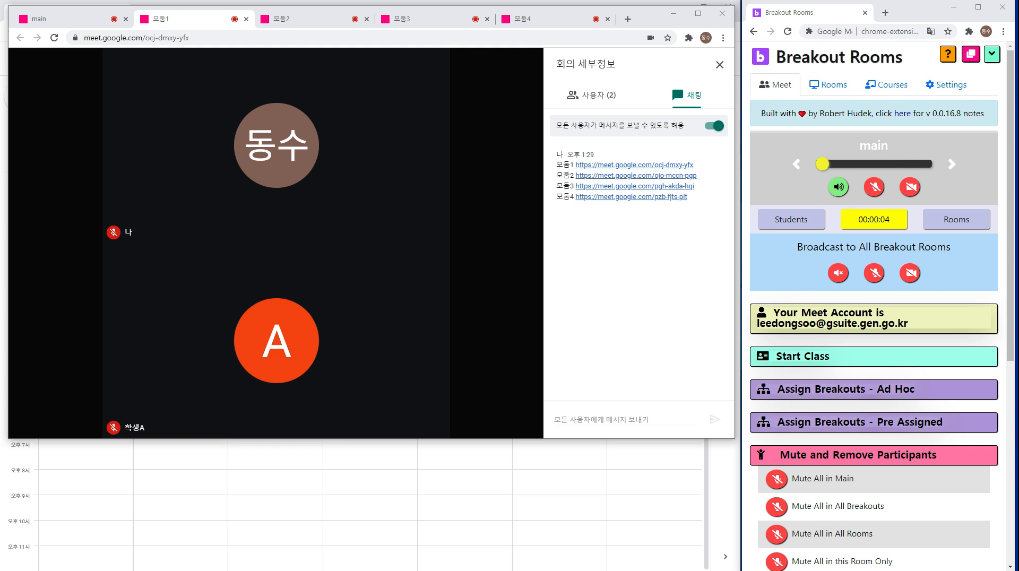
left_click_drag(35, 121, 394, 59)
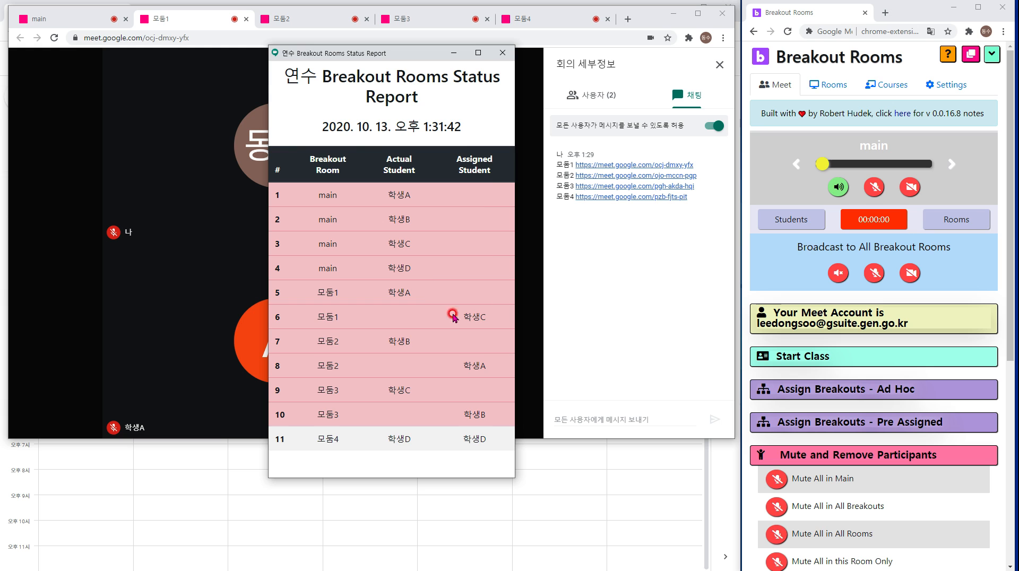
Inspect the report's Assigned and Actual Student columns, then expand Ad Hoc showing rooms 모둠1–4.
left_click_drag(492, 177, 455, 152)
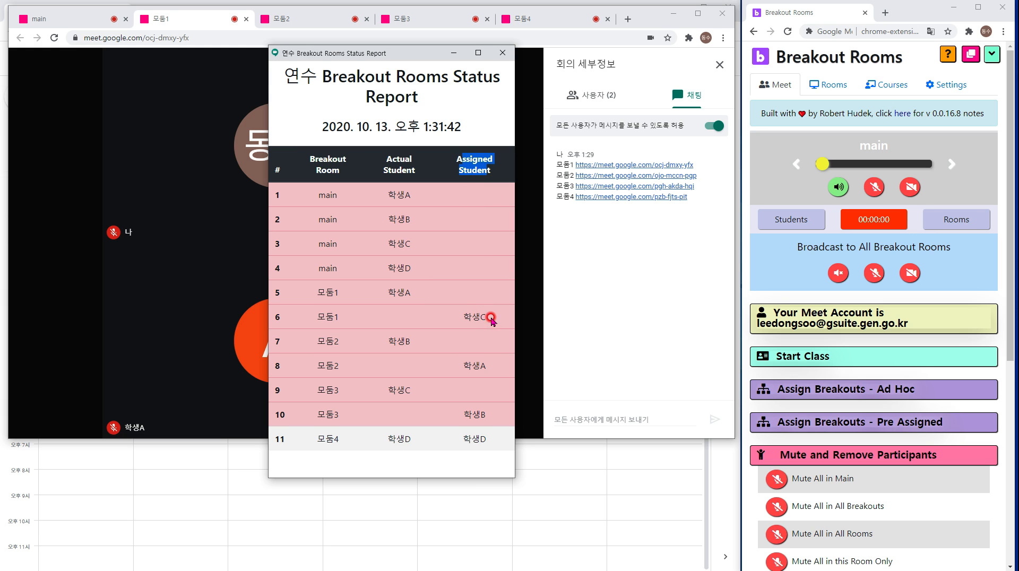
left_click_drag(491, 318, 465, 318)
left_click_drag(412, 171, 391, 158)
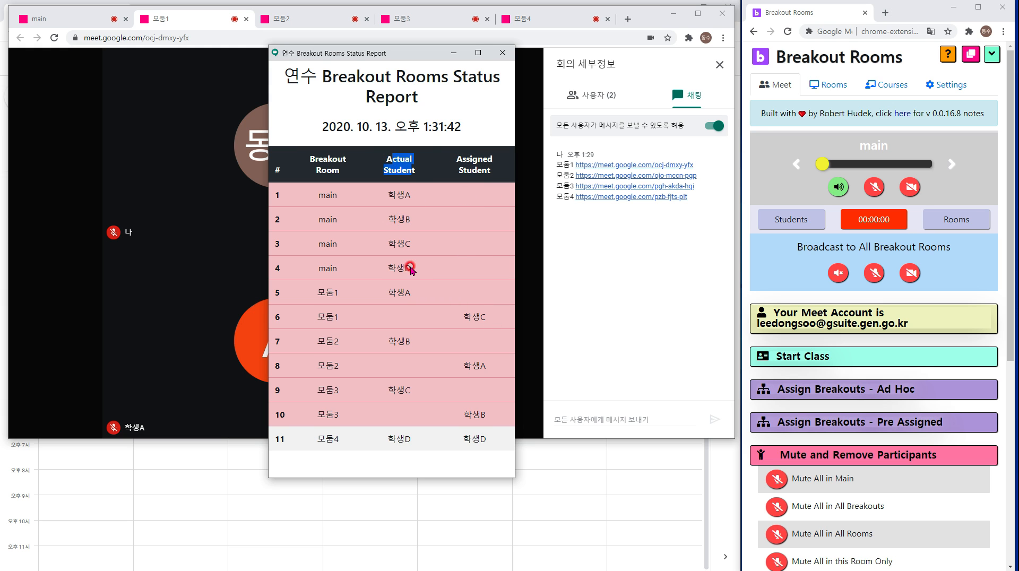
left_click(401, 295)
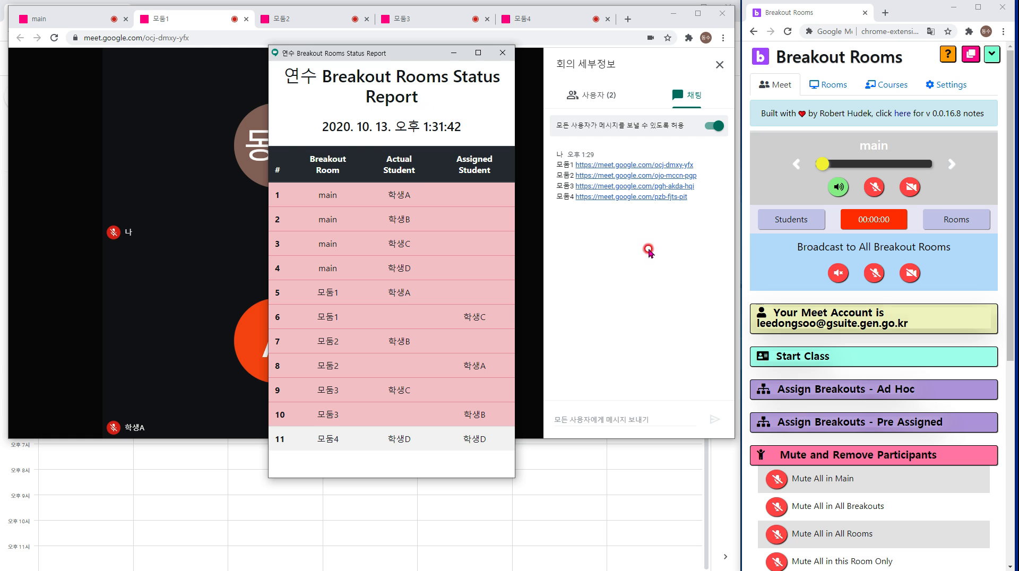
scroll(870, 319, "down", 2)
left_click(868, 284)
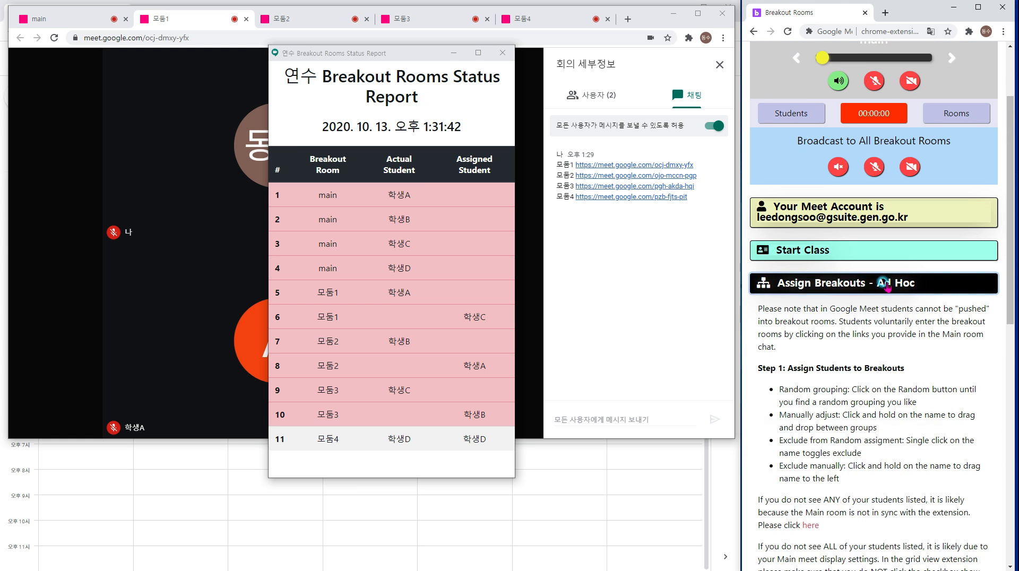
scroll(849, 435, "down", 8)
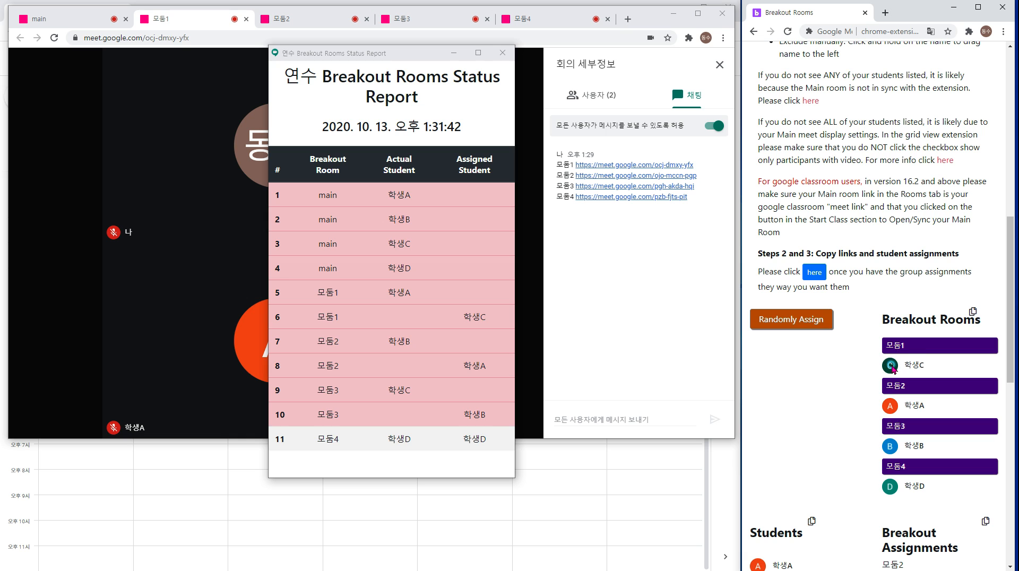
Toggle Exclude on and off for 학생C, A, B and D, leaving 학생C excluded.
left_click(894, 371)
left_click(893, 410)
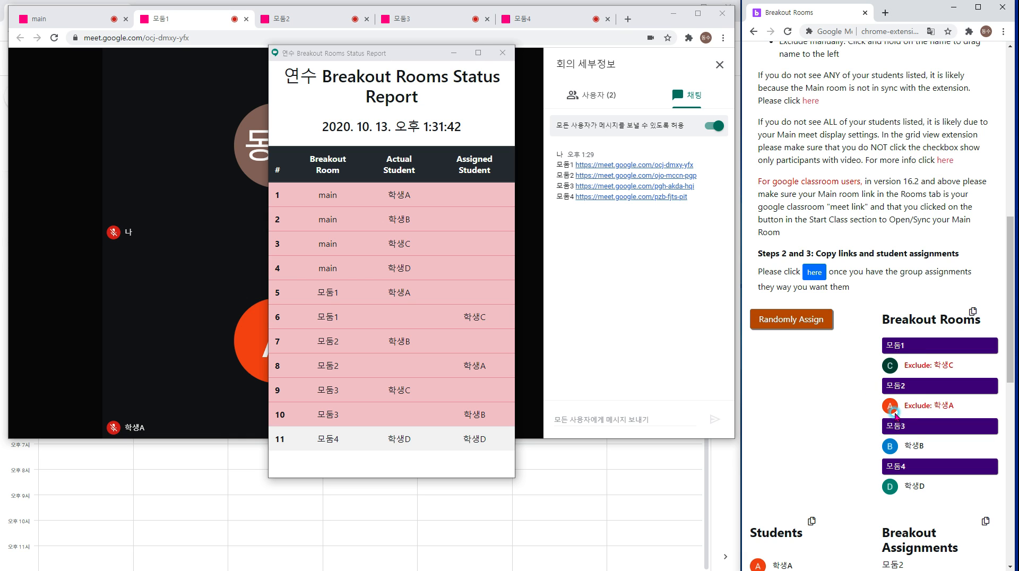
left_click(894, 446)
left_click(891, 485)
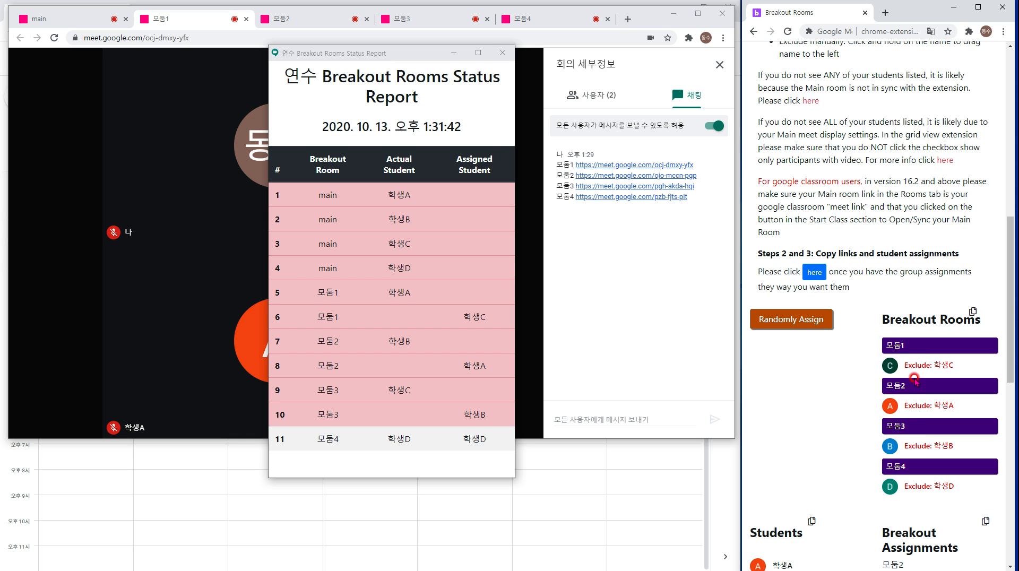
left_click(899, 368)
left_click(894, 409)
left_click(892, 447)
left_click(891, 487)
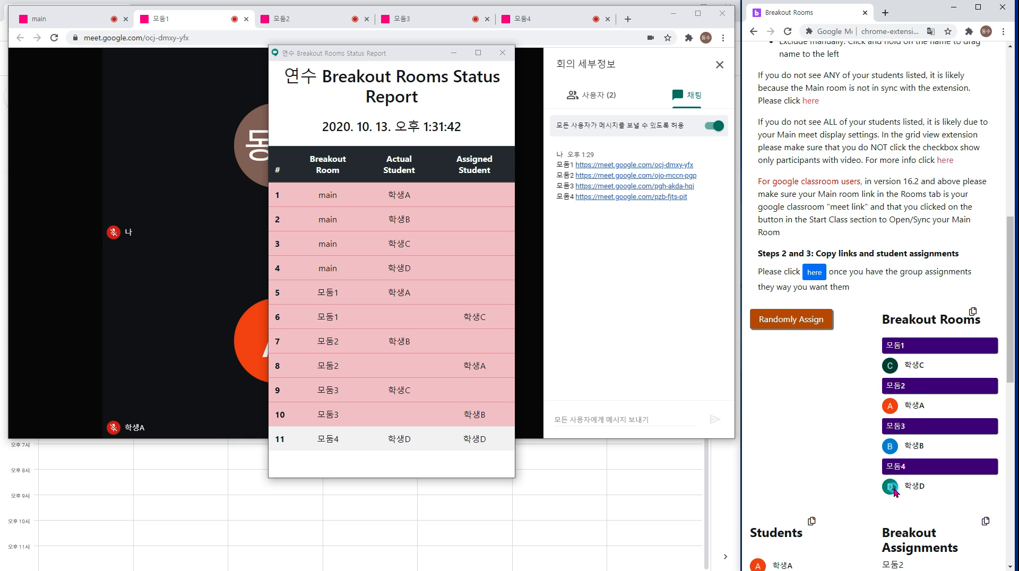
left_click(901, 368)
Move 학생C, B and D to unassigned, re-include 학생C, and randomly assign twice.
left_click_drag(890, 367, 797, 365)
left_click_drag(899, 410, 782, 366)
left_click_drag(883, 427, 780, 406)
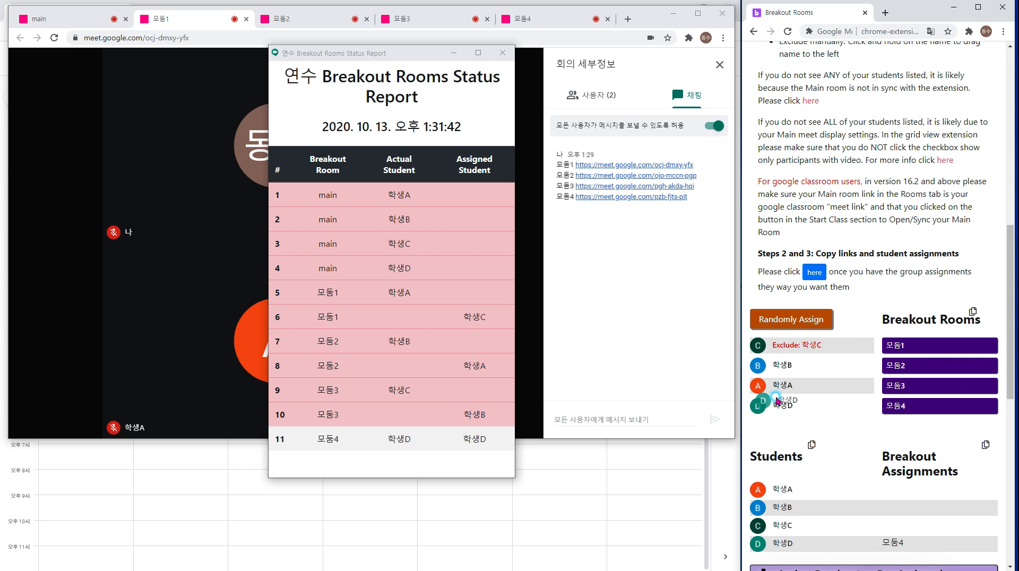
left_click(792, 346)
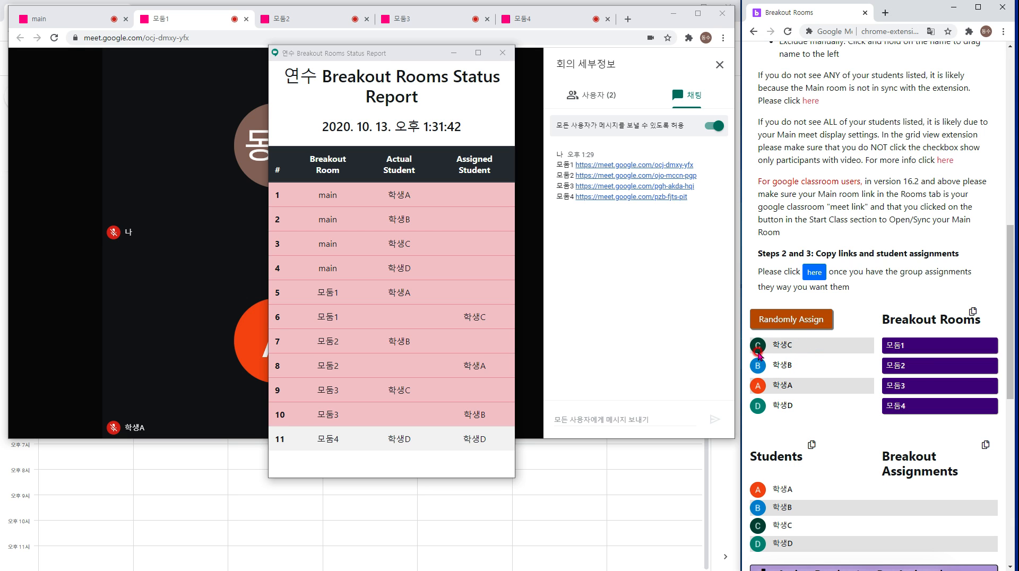
left_click(783, 320)
left_click(791, 325)
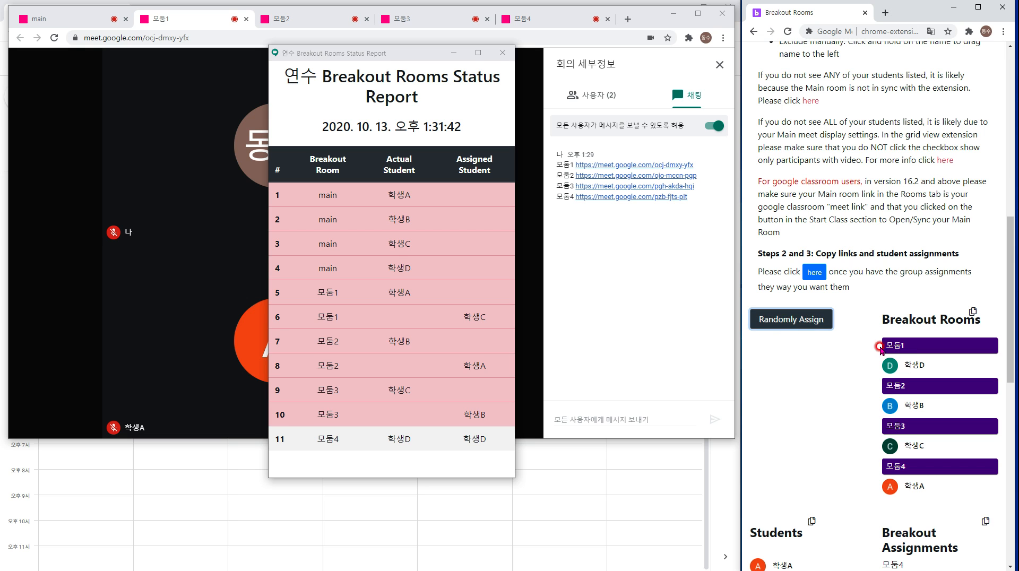
Return all four students to unassigned, retry Randomly Assign, and close the status report.
left_click_drag(891, 363, 796, 349)
left_click_drag(903, 386, 796, 367)
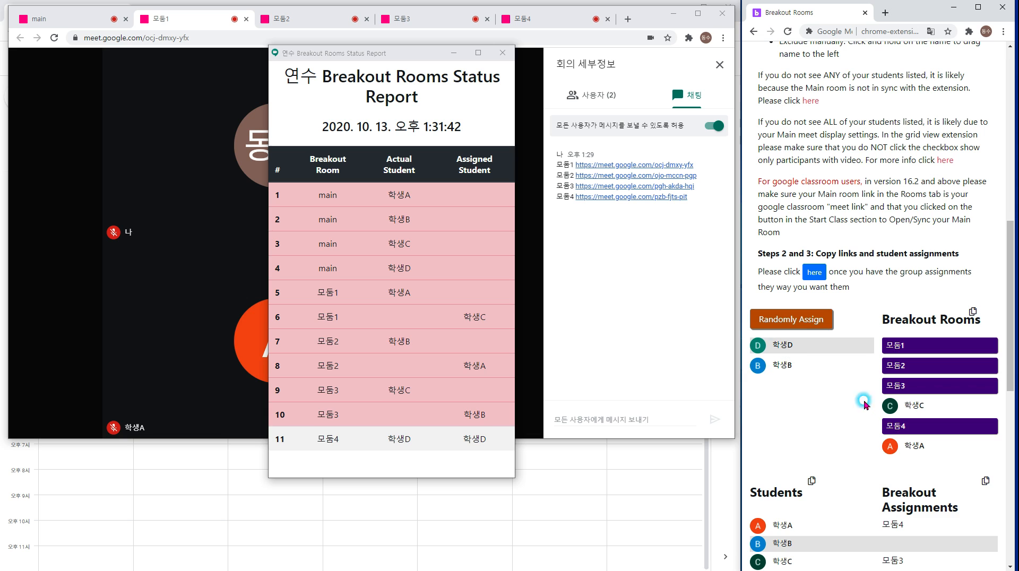
left_click_drag(913, 404, 796, 385)
left_click_drag(912, 425, 787, 361)
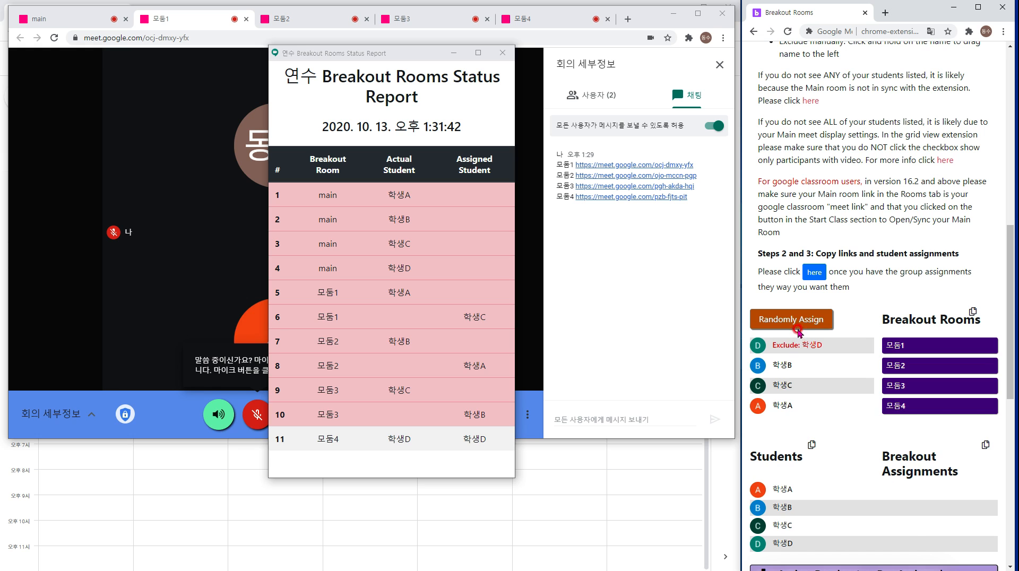
left_click(797, 330)
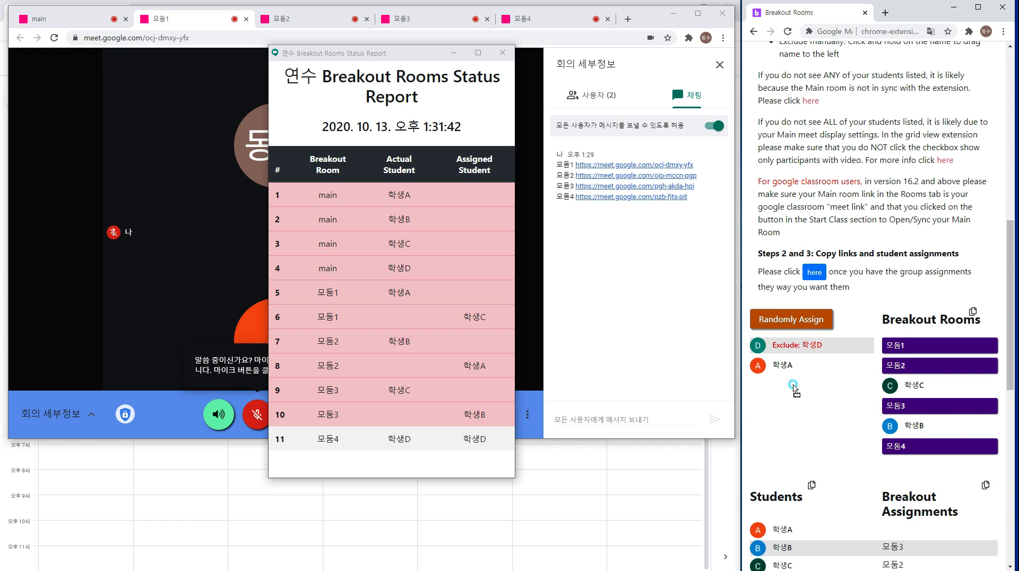
left_click_drag(793, 386, 794, 386)
left_click_drag(887, 409, 801, 409)
left_click(786, 347)
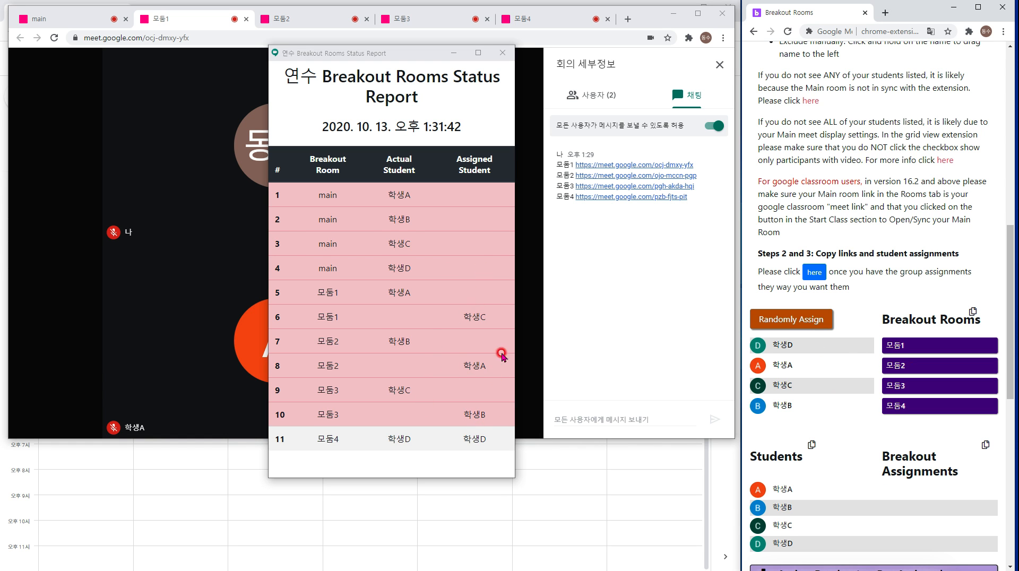
left_click(502, 53)
scroll(876, 228, "up", 5)
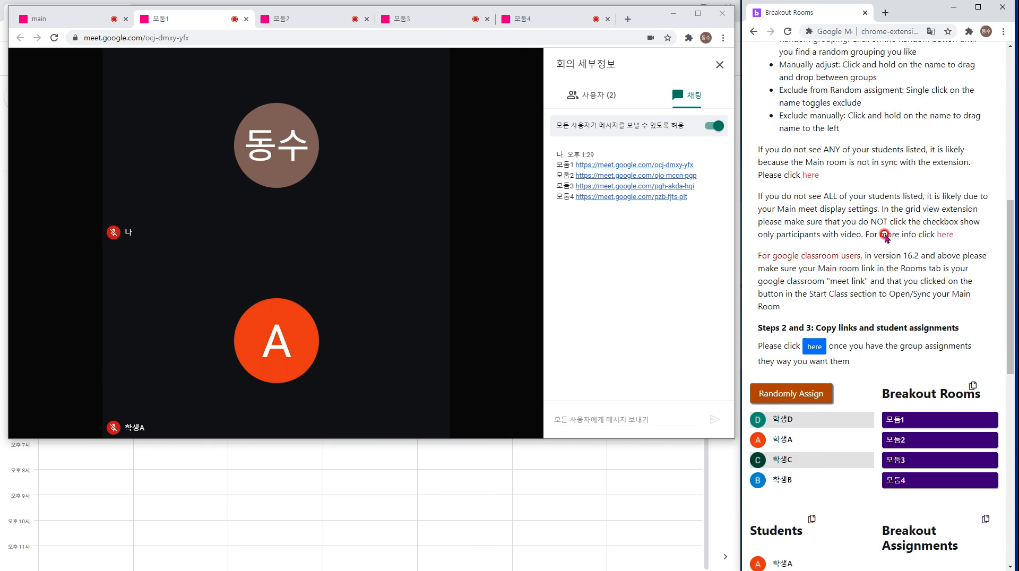
scroll(849, 255, "up", 3)
left_click(781, 283)
scroll(806, 238, "down", 2)
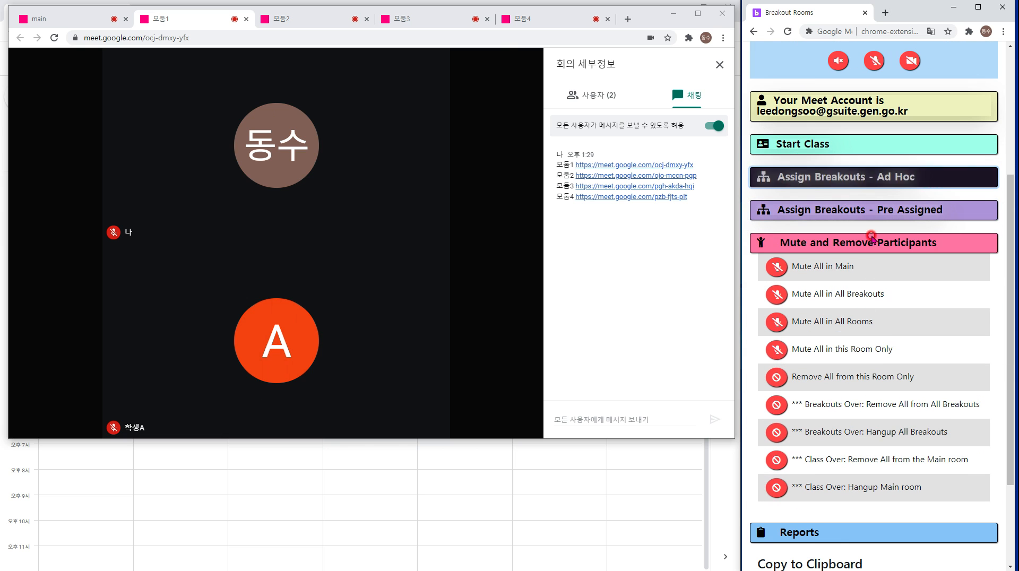
scroll(993, 222, "up", 4)
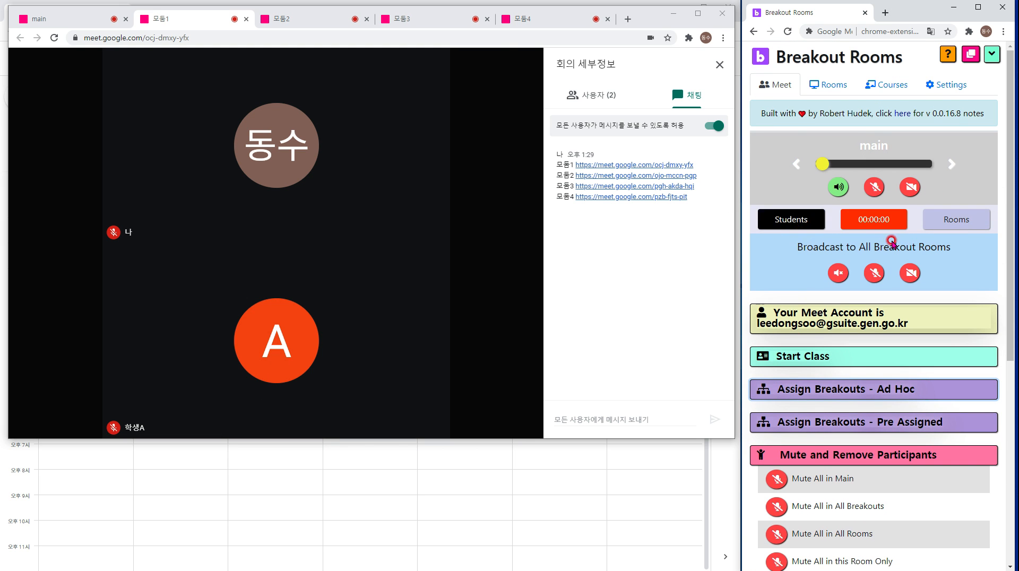
scroll(945, 222, "down", 5)
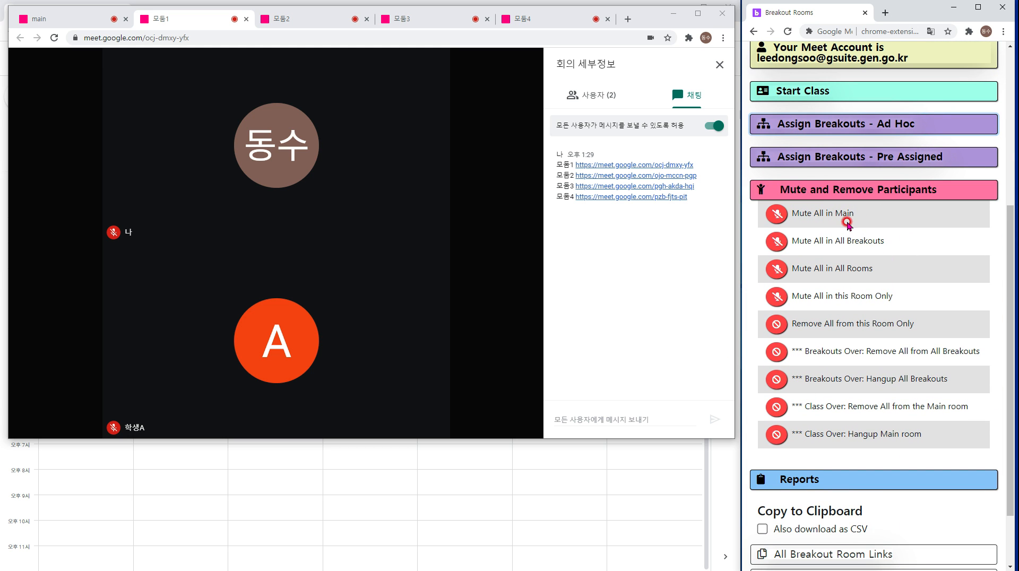
left_click(80, 18)
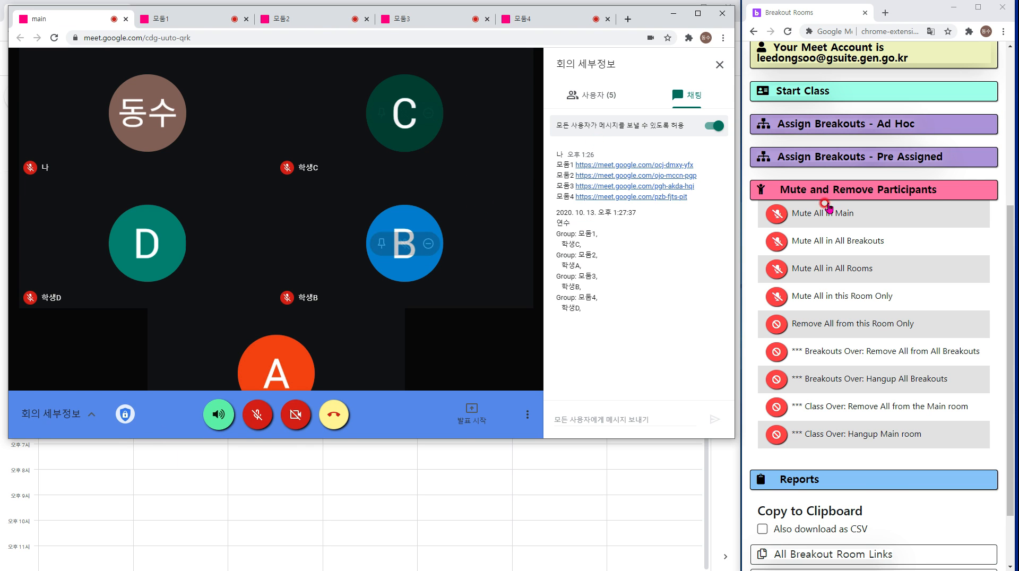
scroll(819, 212, "up", 5)
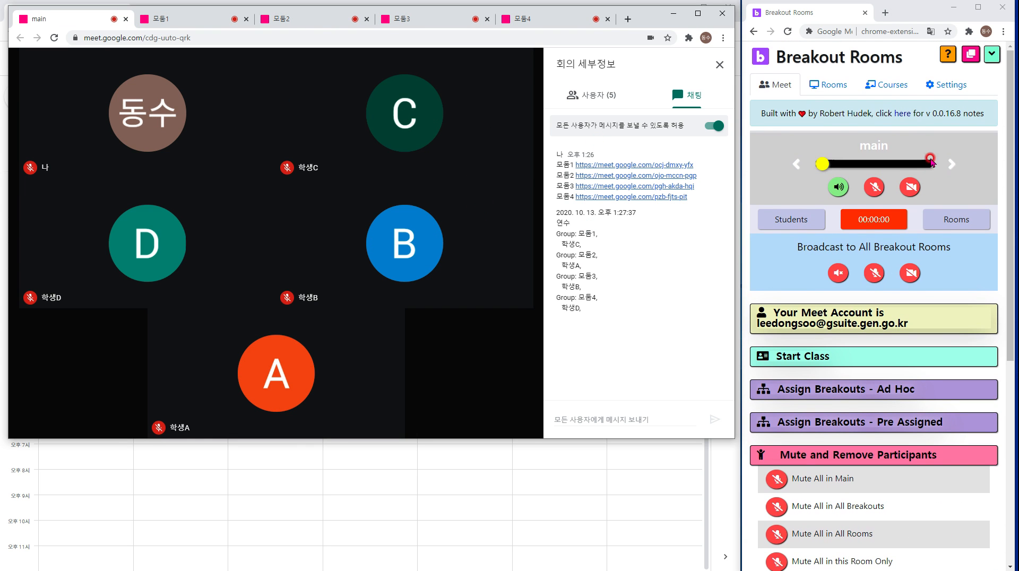
left_click(950, 164)
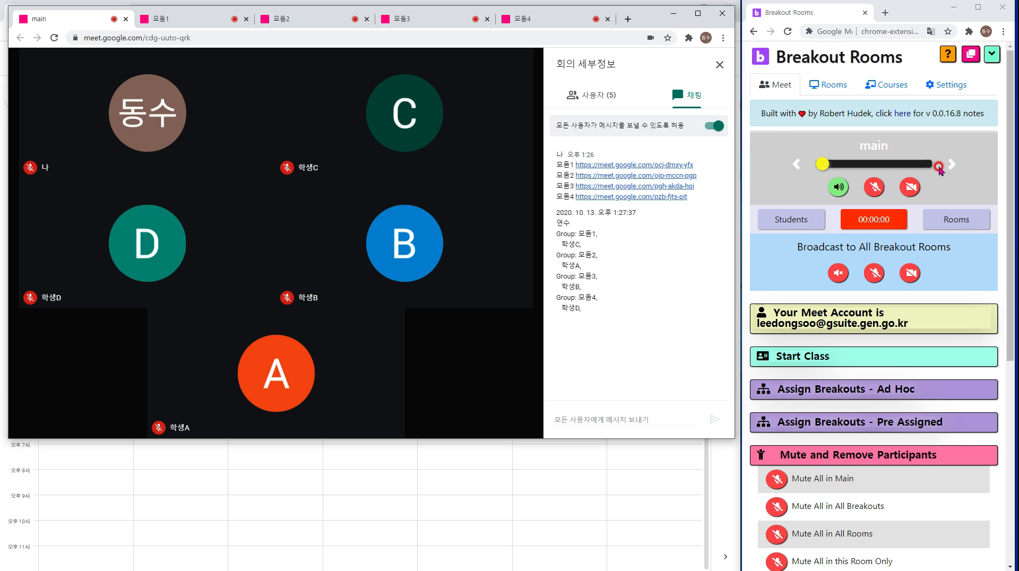
left_click(949, 165)
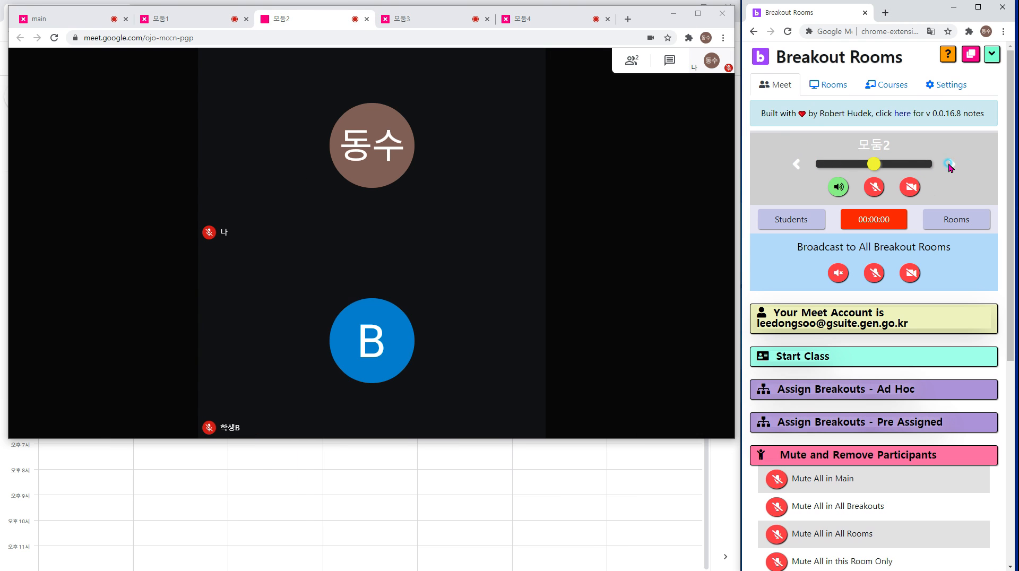
left_click(950, 164)
left_click(950, 165)
left_click(790, 164)
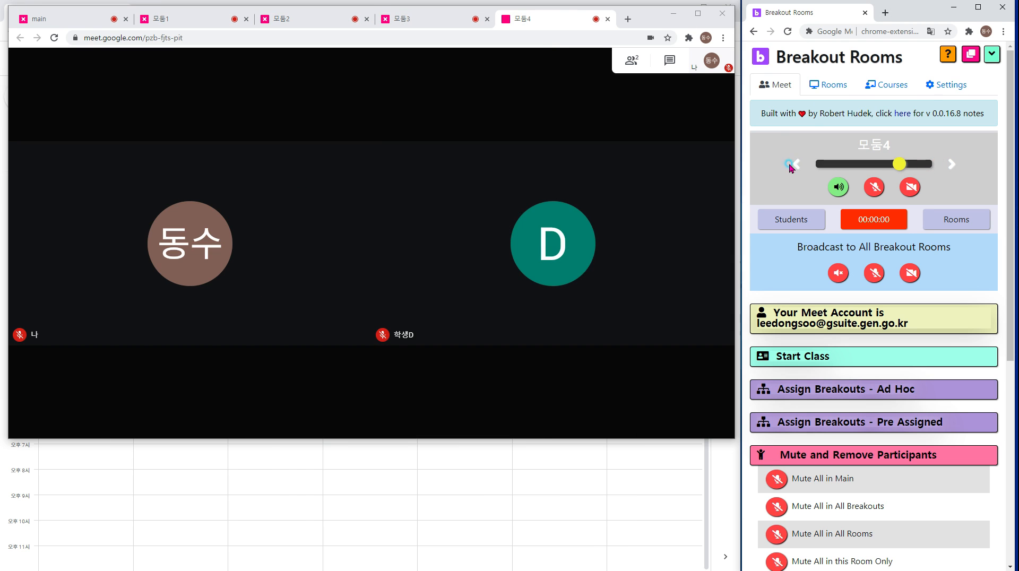
left_click(791, 165)
left_click(792, 165)
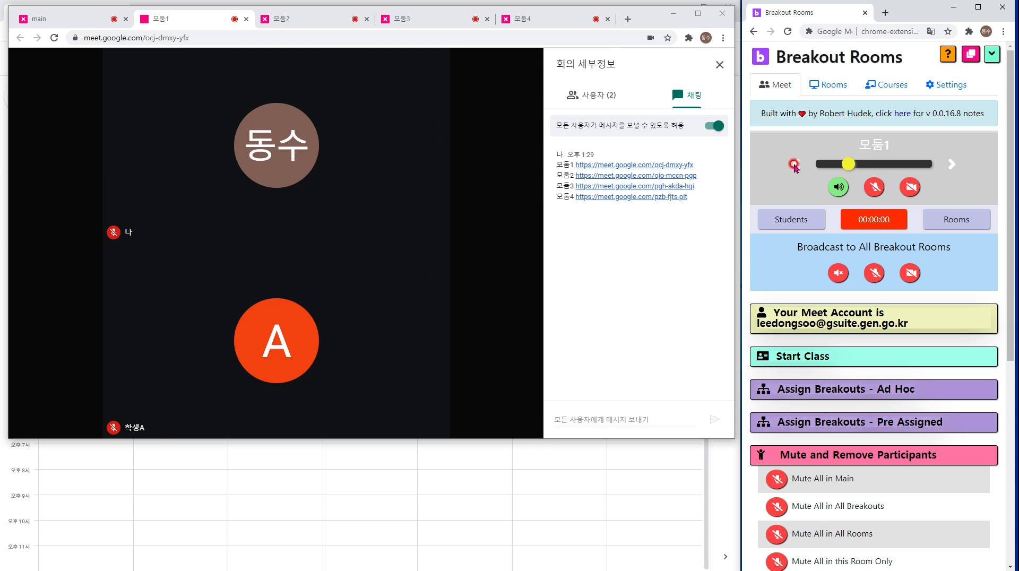
left_click(794, 165)
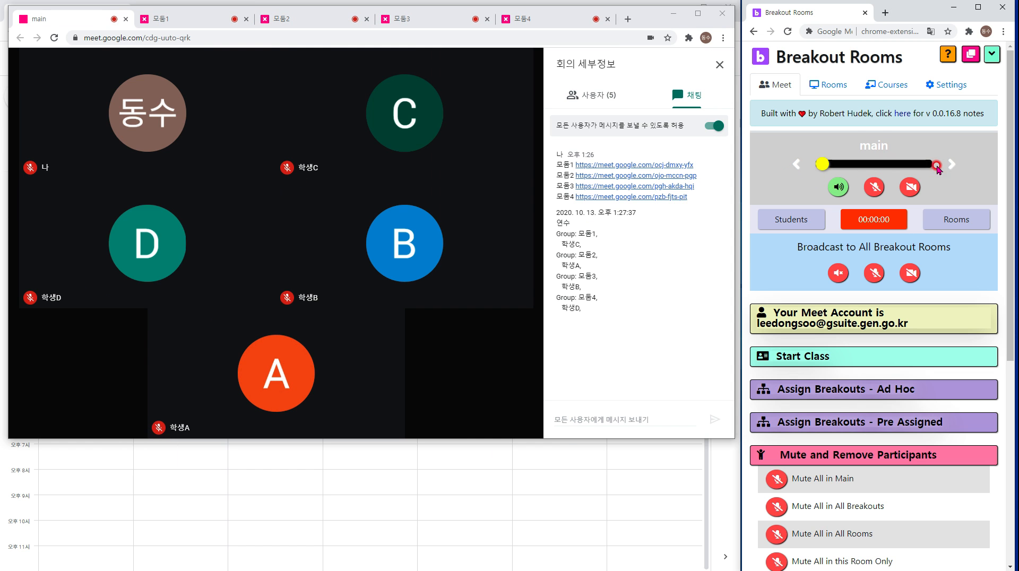
left_click(951, 164)
left_click(838, 188)
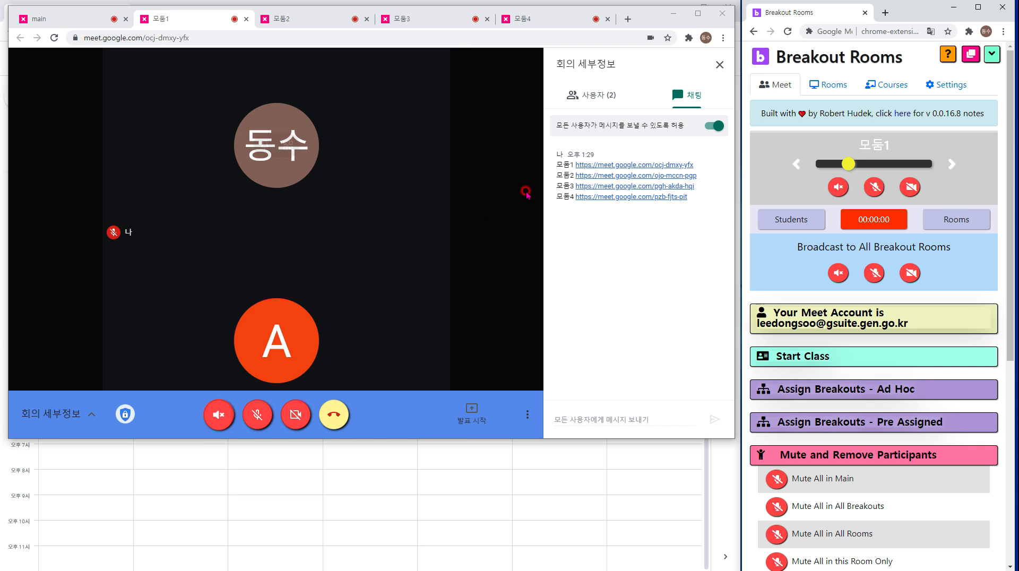
left_click(837, 192)
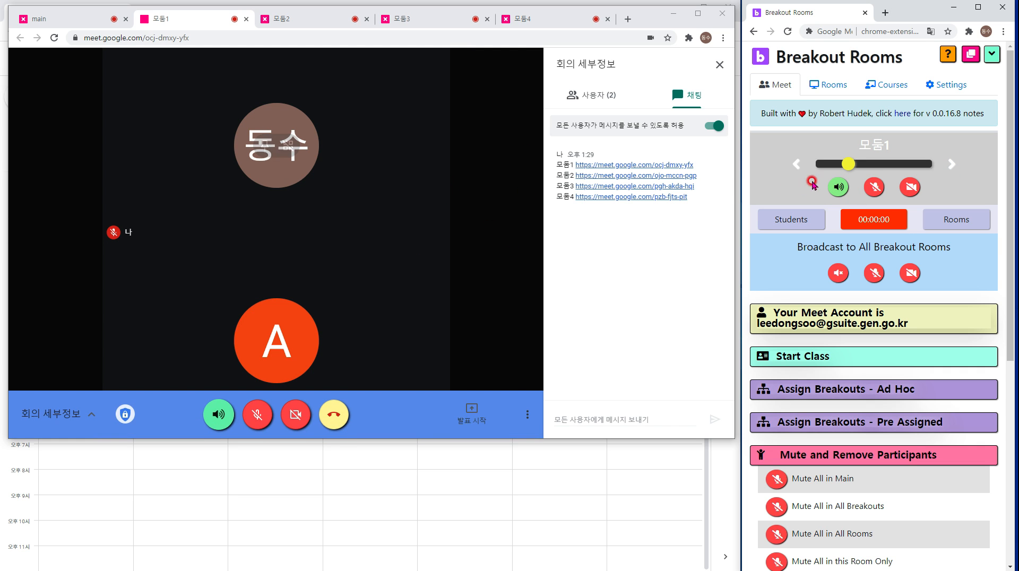
left_click(912, 190)
left_click(877, 190)
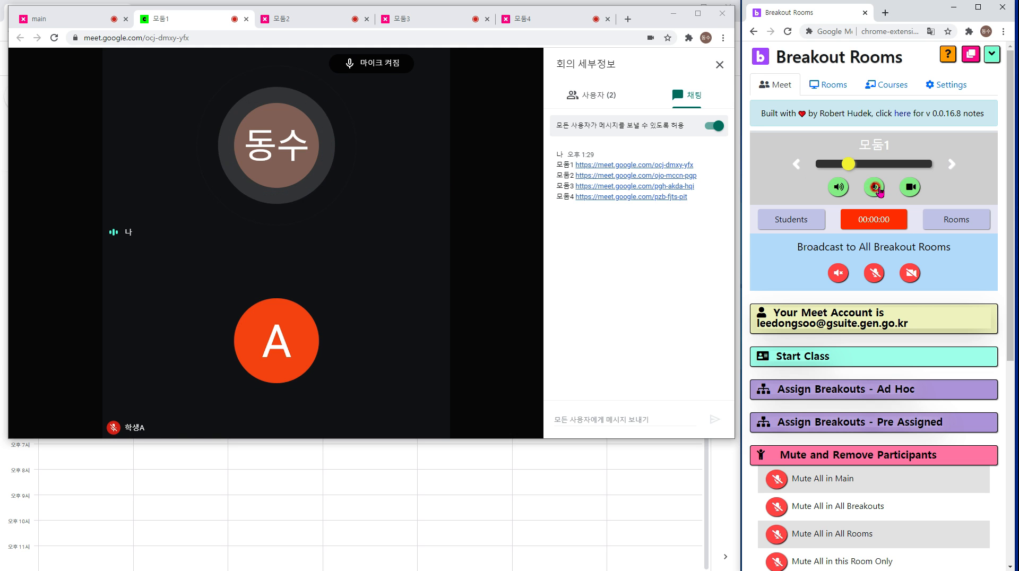
left_click(877, 188)
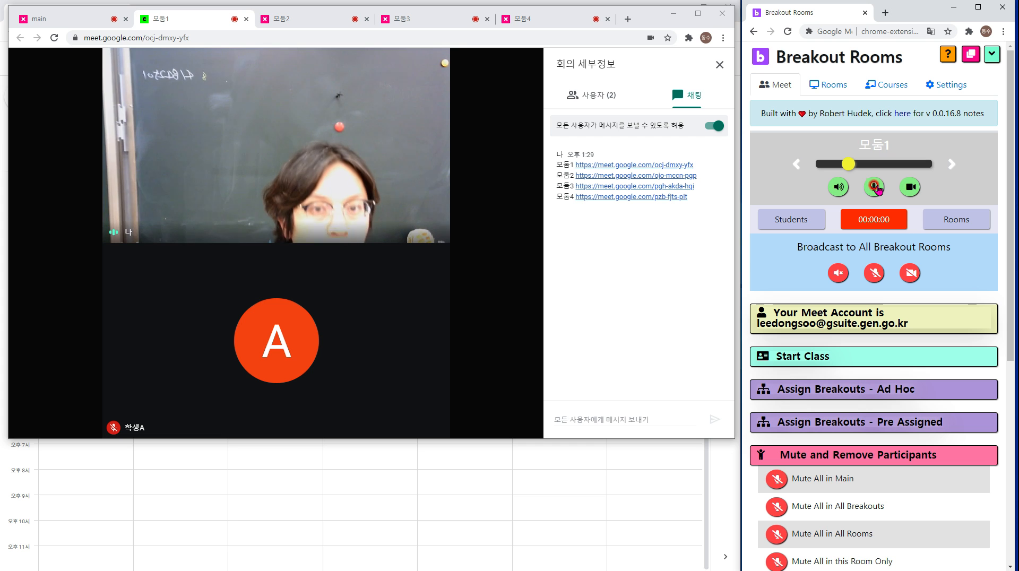
left_click(906, 188)
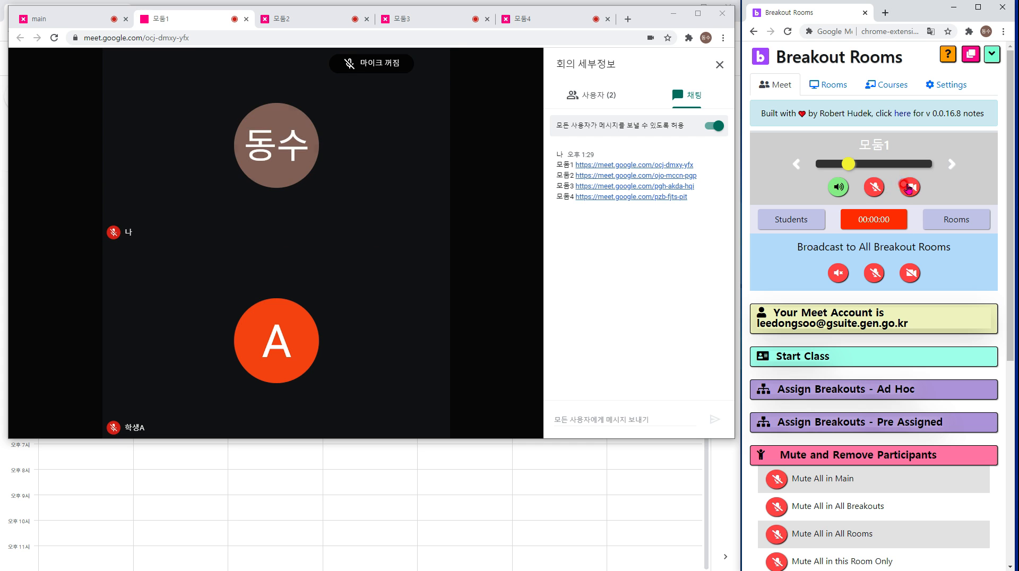
left_click(950, 166)
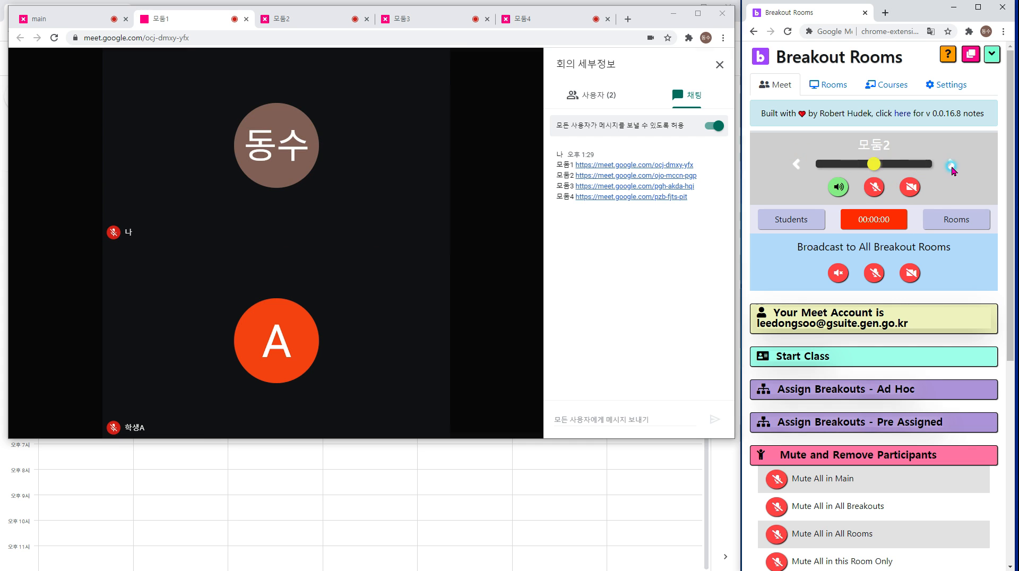
left_click(950, 165)
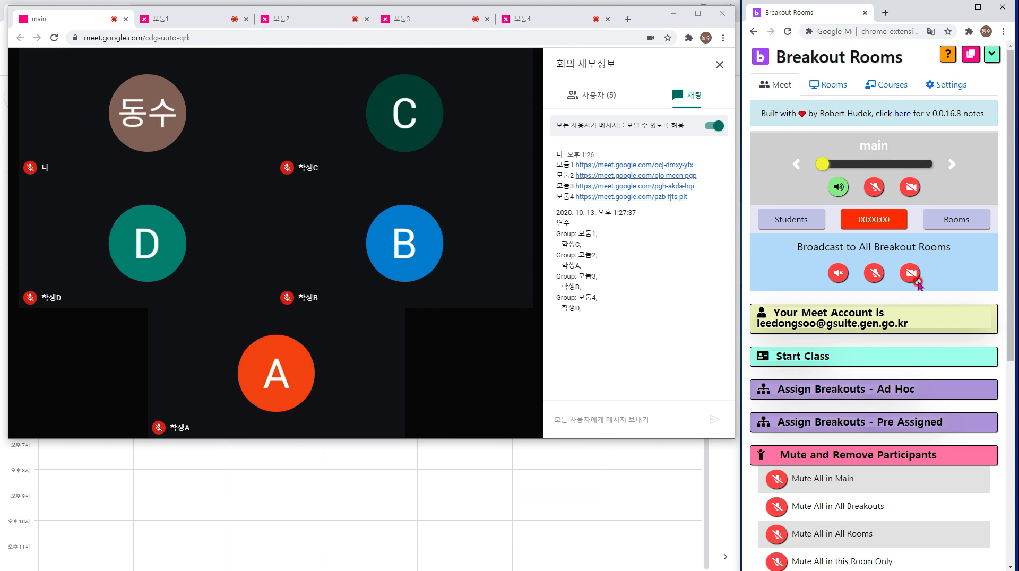
Turn broadcasting to all breakout rooms on and back off, then scroll to the mute options.
left_click(874, 274)
left_click(910, 274)
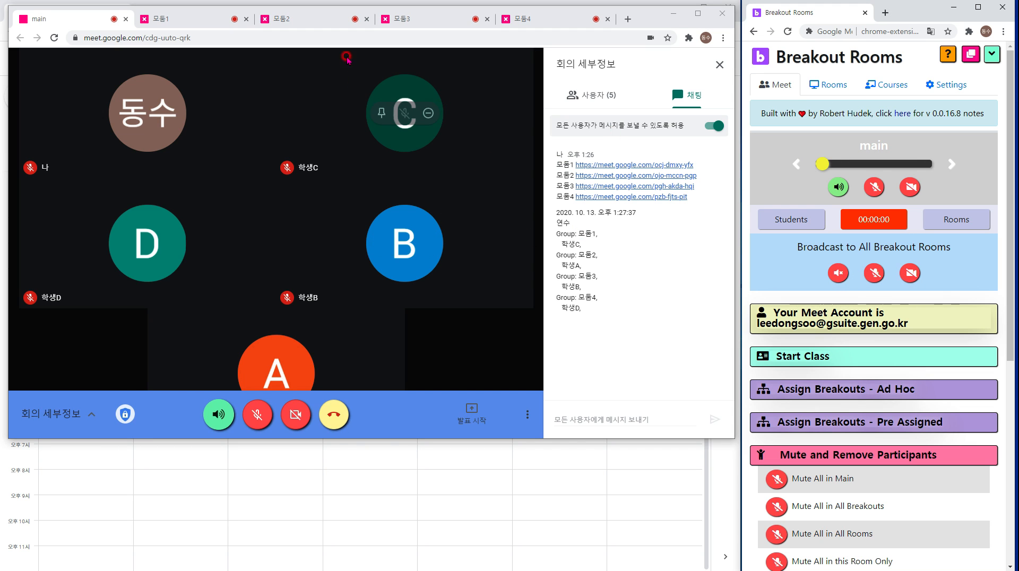
left_click(838, 274)
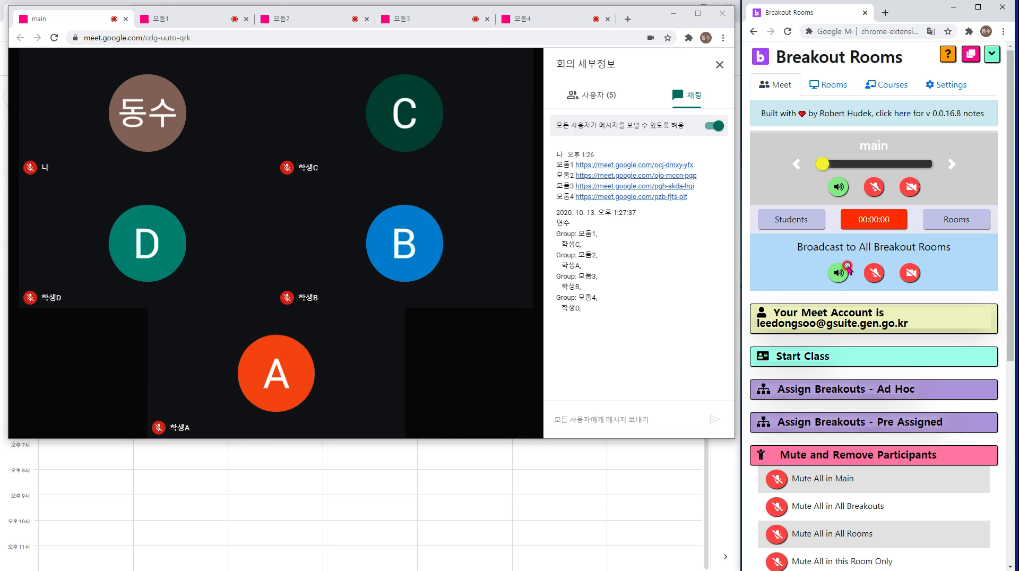
left_click(838, 273)
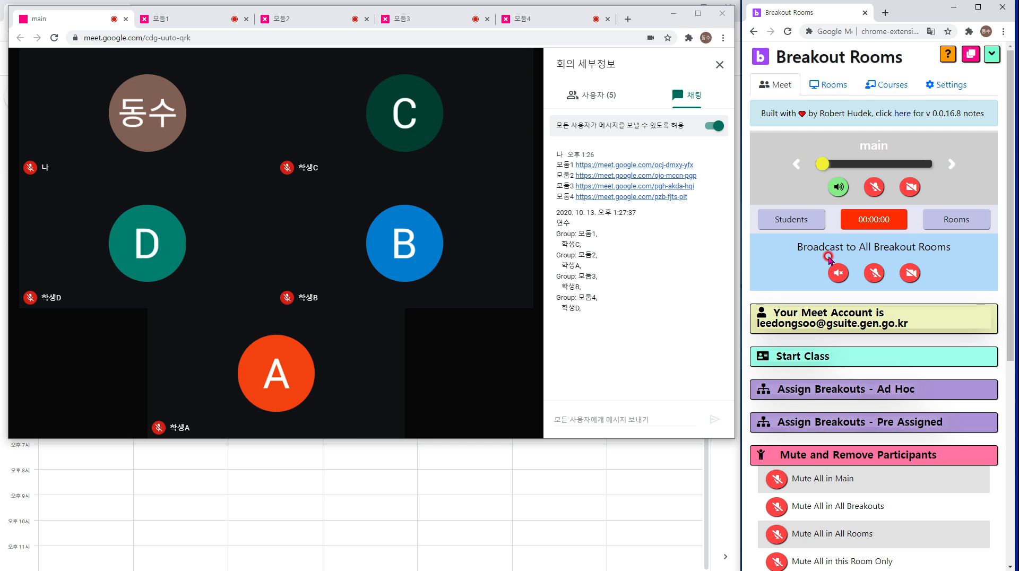
scroll(807, 263, "down", 4)
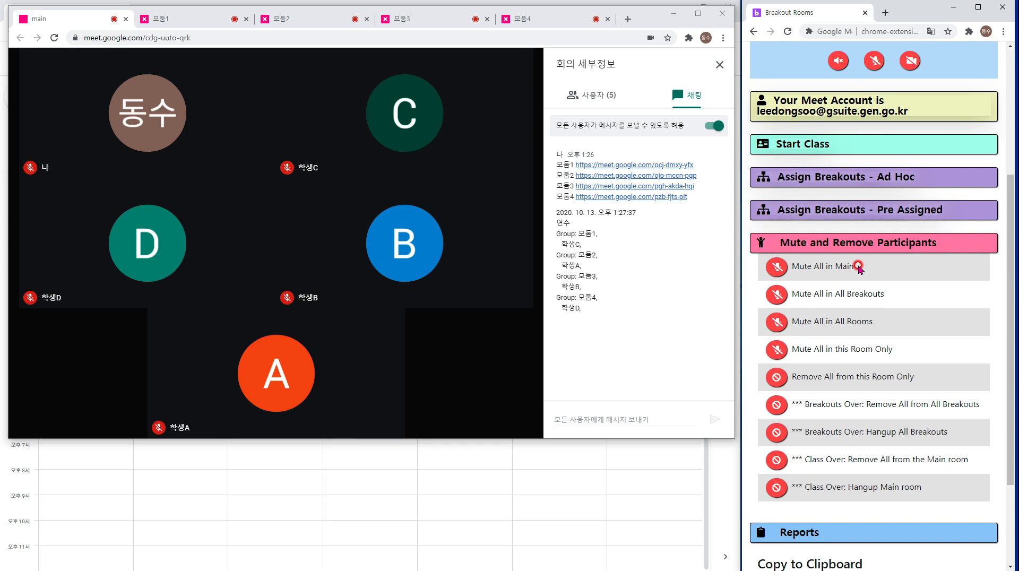
Mute everyone in the main room, then highlight the mute options for all breakout rooms and all rooms.
left_click_drag(859, 269, 797, 267)
mouse_move(404, 267)
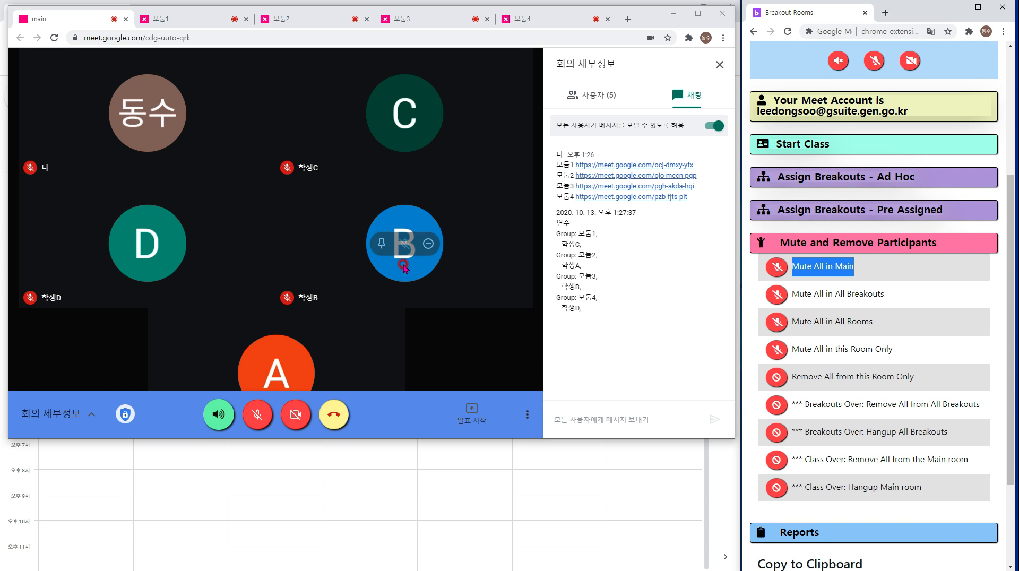
left_click(779, 269)
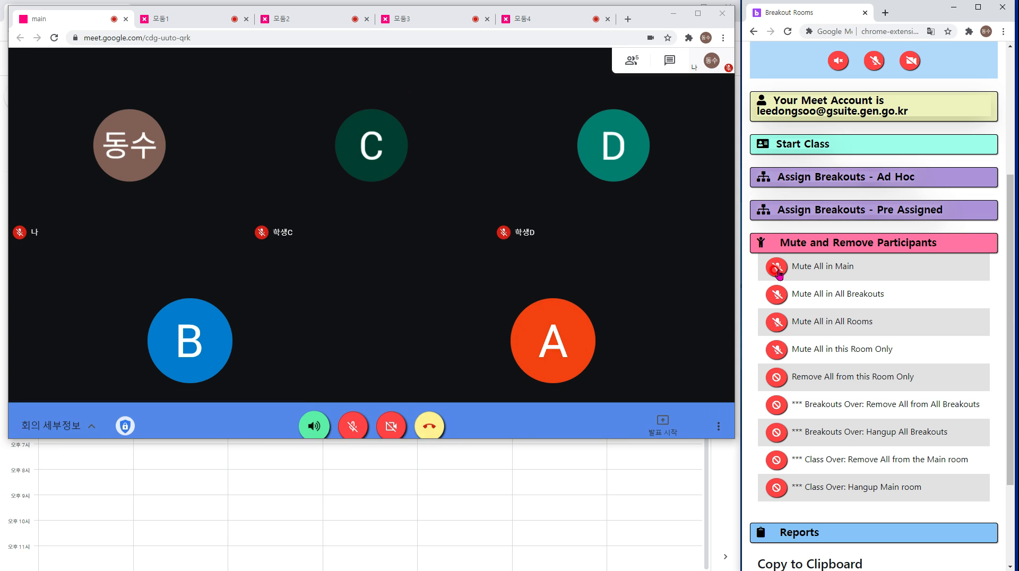
left_click_drag(878, 304, 834, 296)
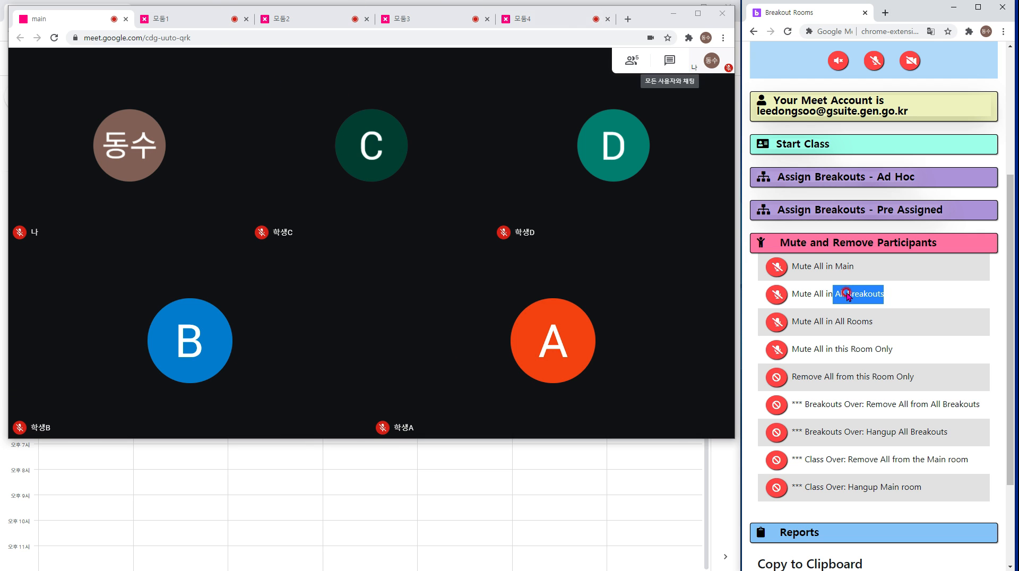
left_click_drag(876, 321, 838, 326)
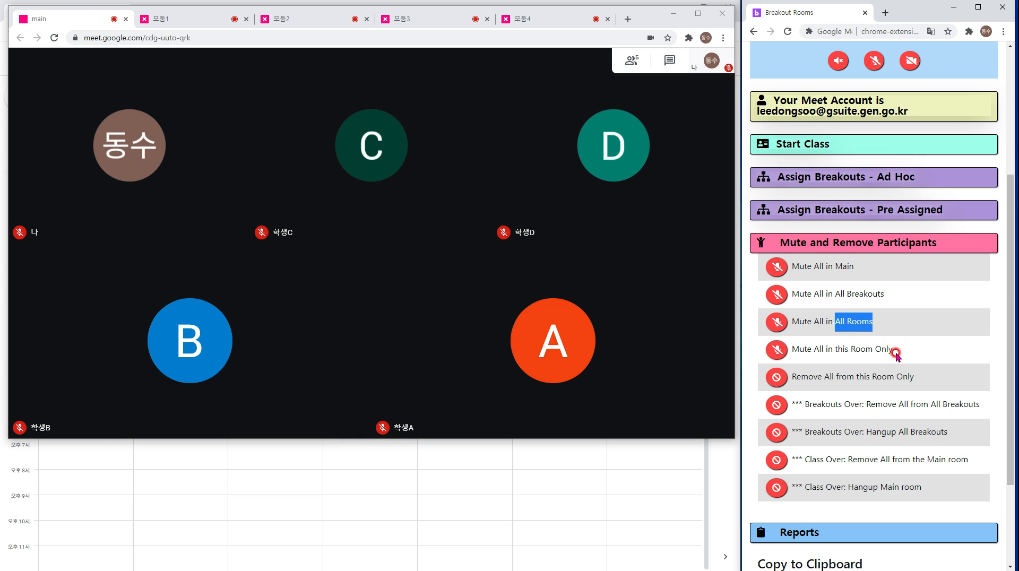
Switch the room slider past 모둠1 to 모둠2 and mute everyone in that room only.
left_click(290, 19)
scroll(928, 104, "up", 4)
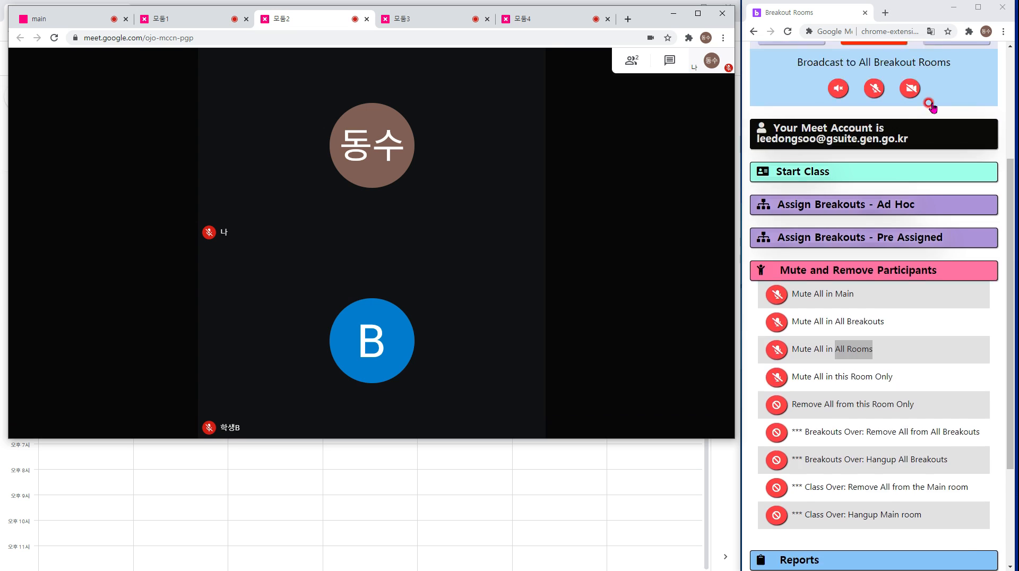
left_click(949, 162)
left_click(950, 163)
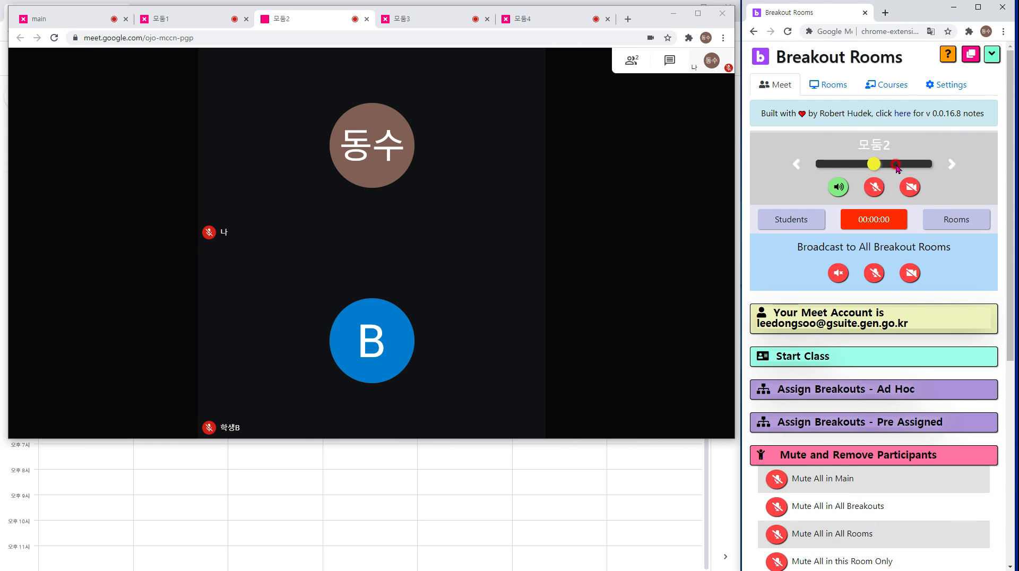
scroll(896, 222, "down", 5)
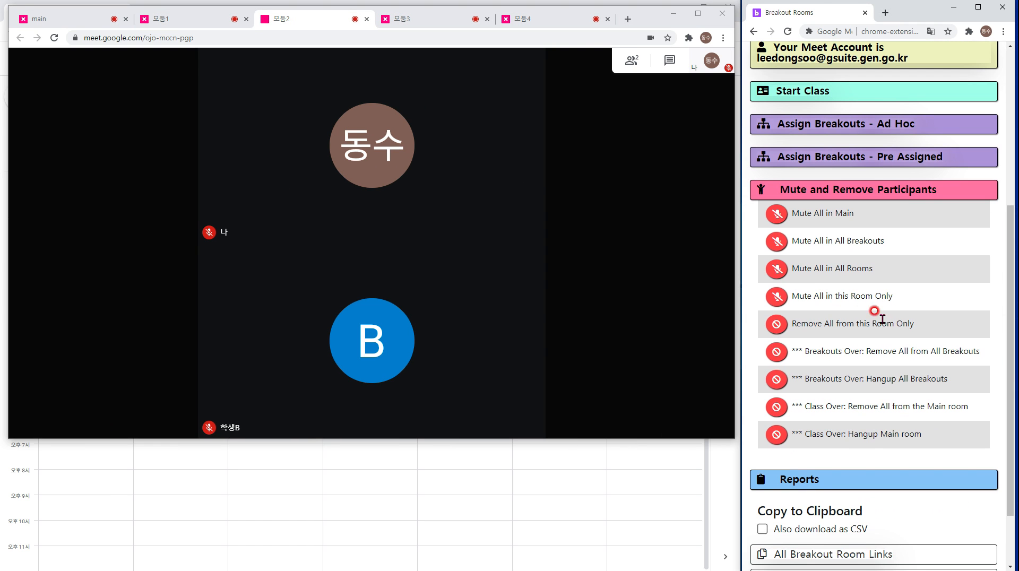
left_click(780, 298)
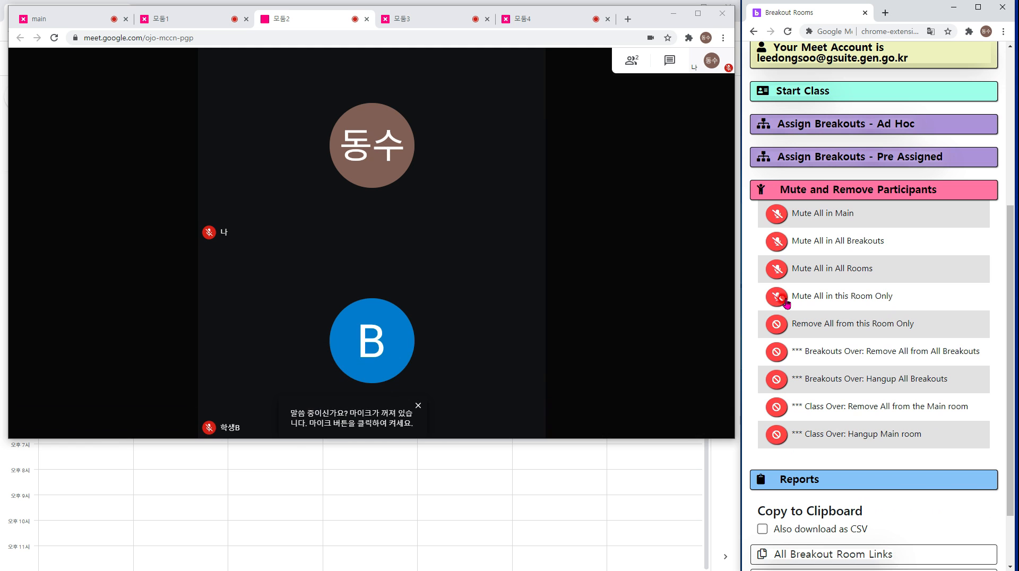
Highlight the options to hang up all breakout rooms and to hang up the main room.
scroll(796, 281, "up", 1)
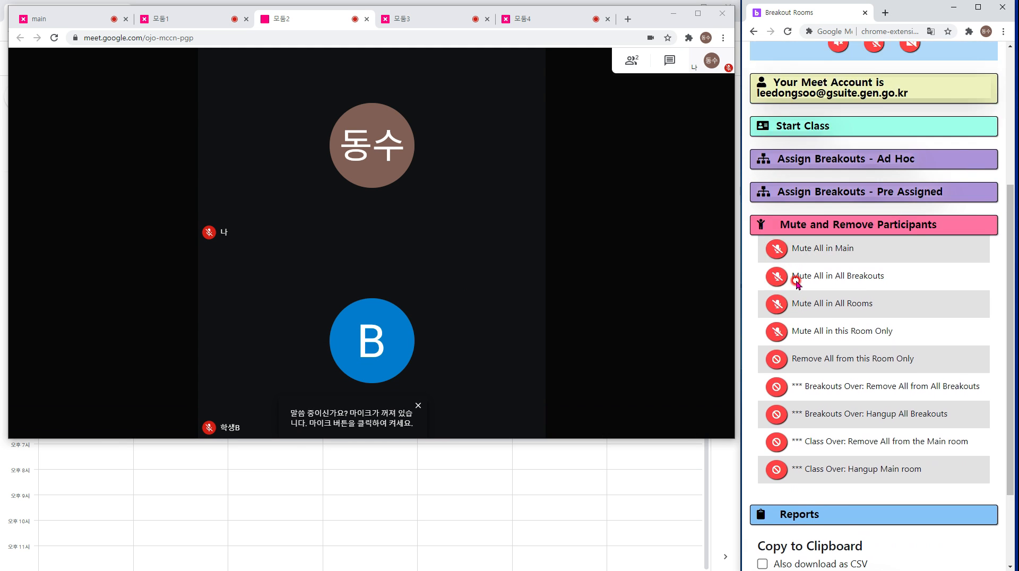
scroll(814, 319, "down", 2)
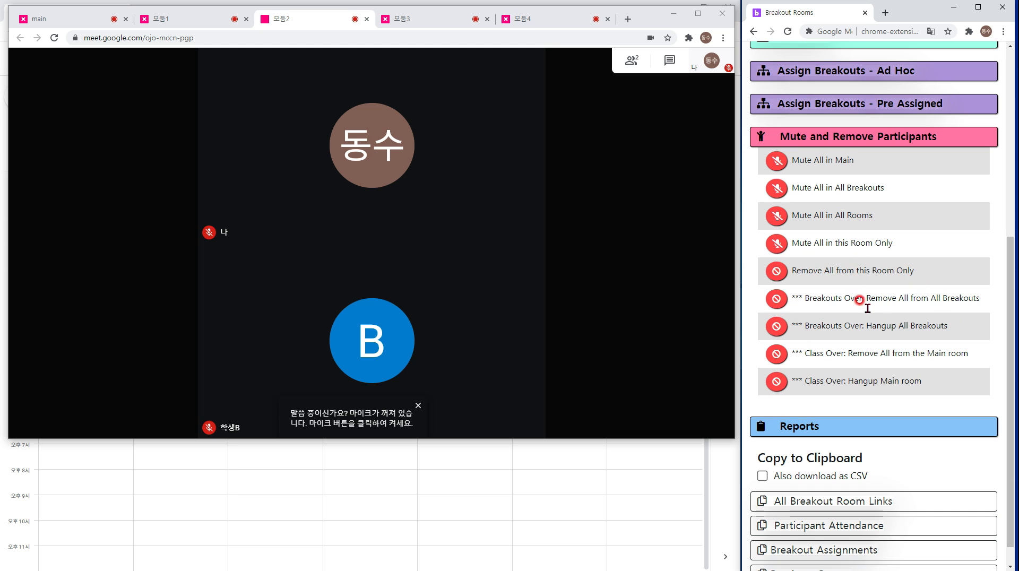
left_click_drag(866, 322, 898, 325)
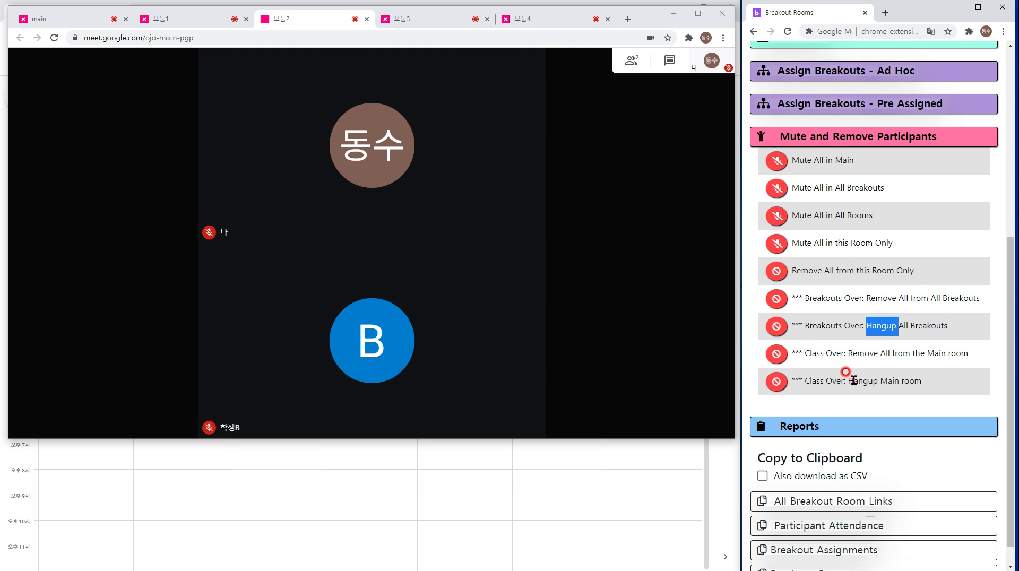
left_click_drag(849, 380, 877, 383)
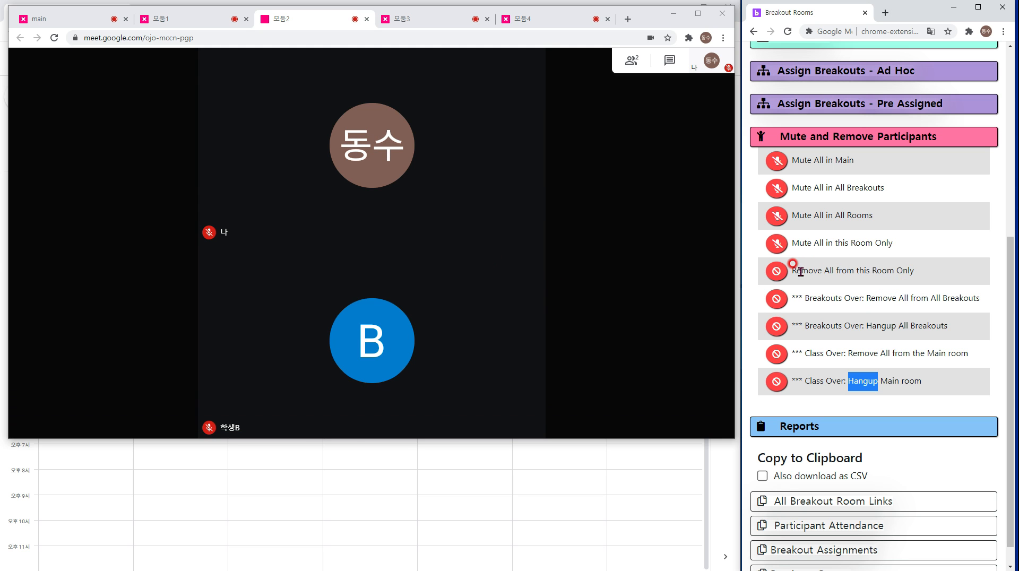
Switch the Meet window to the main tab, clearing the earlier panel highlight.
left_click_drag(910, 271, 810, 271)
left_click(886, 271)
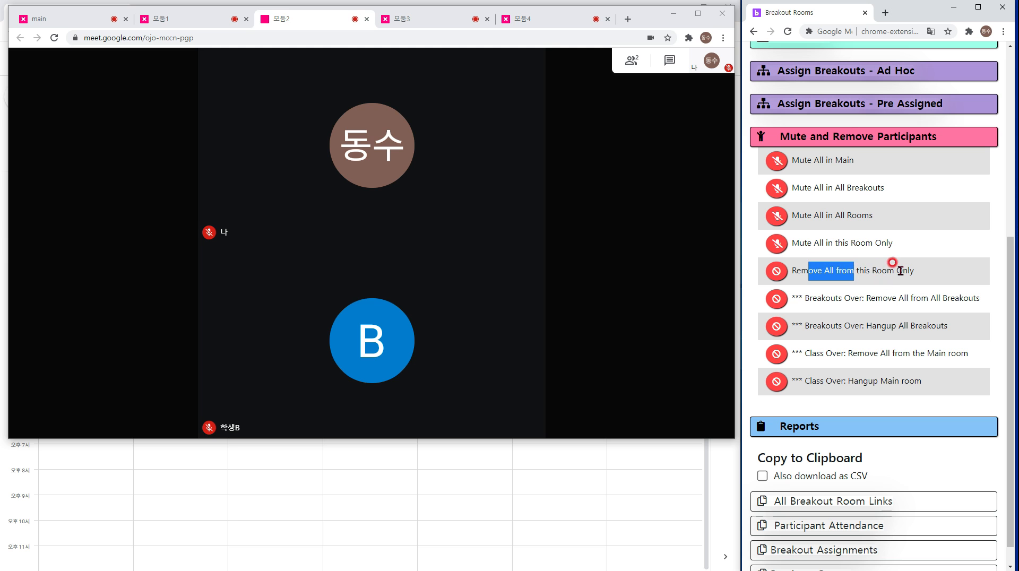
left_click(99, 20)
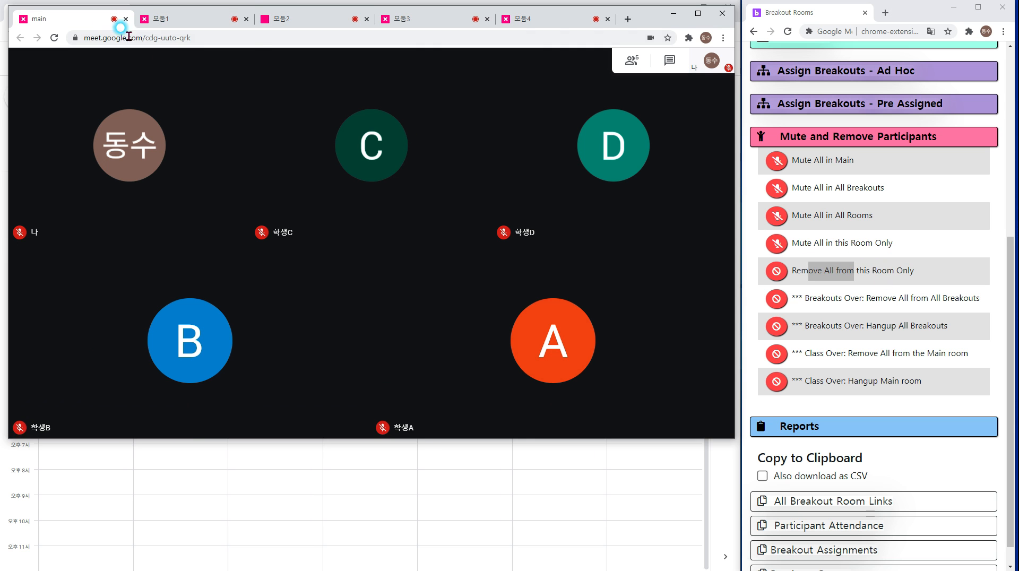
left_click(862, 272)
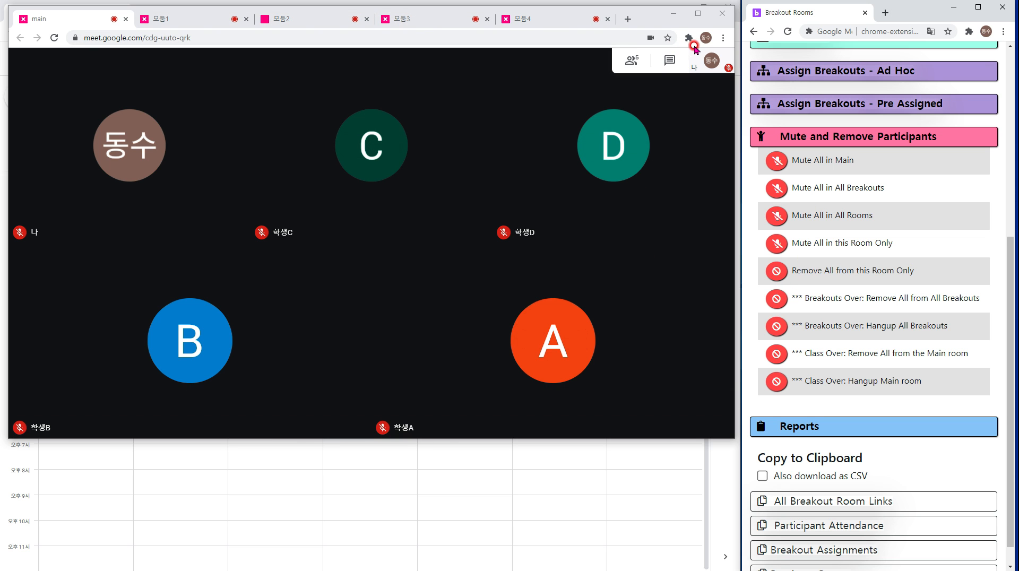
Highlight the option that removes everyone from all breakout rooms when breakouts end.
left_click_drag(977, 297, 898, 295)
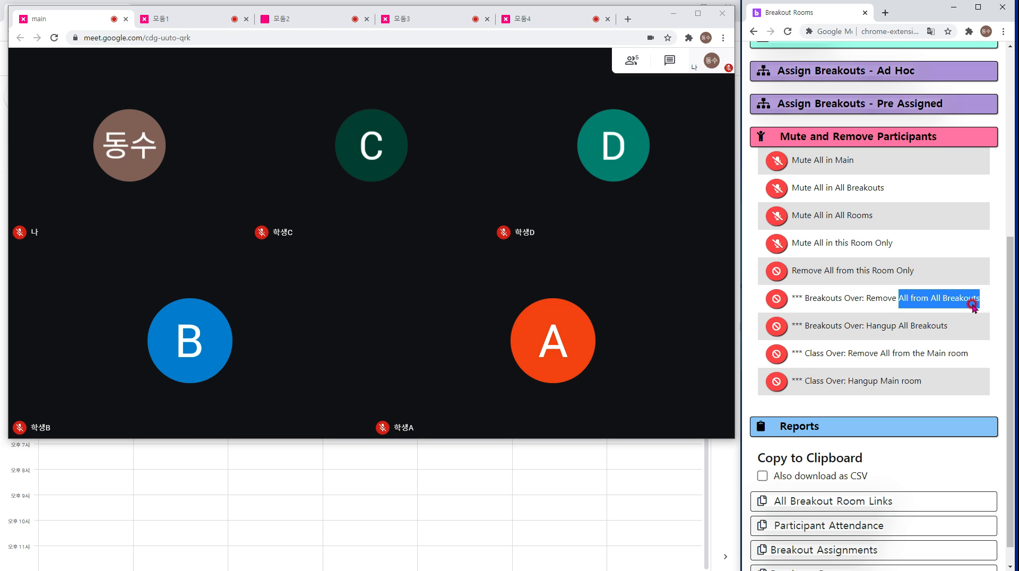
left_click_drag(977, 299, 778, 301)
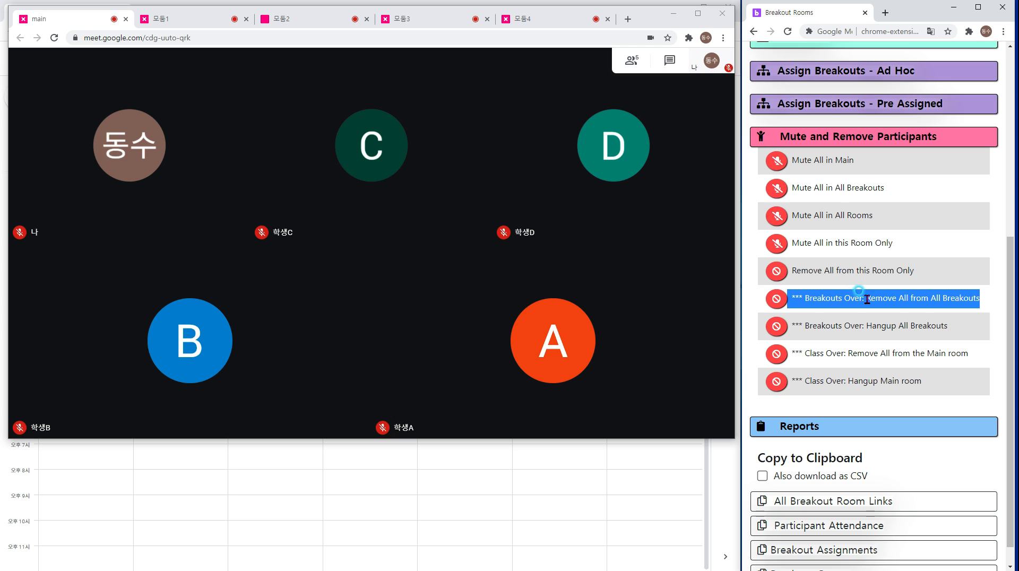
double_click(811, 299)
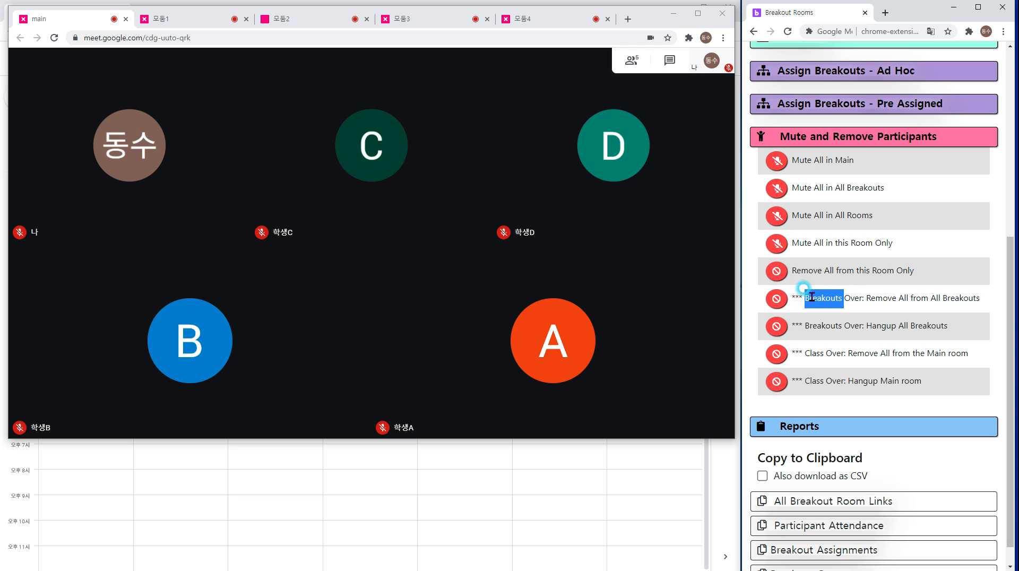
left_click_drag(812, 297, 857, 303)
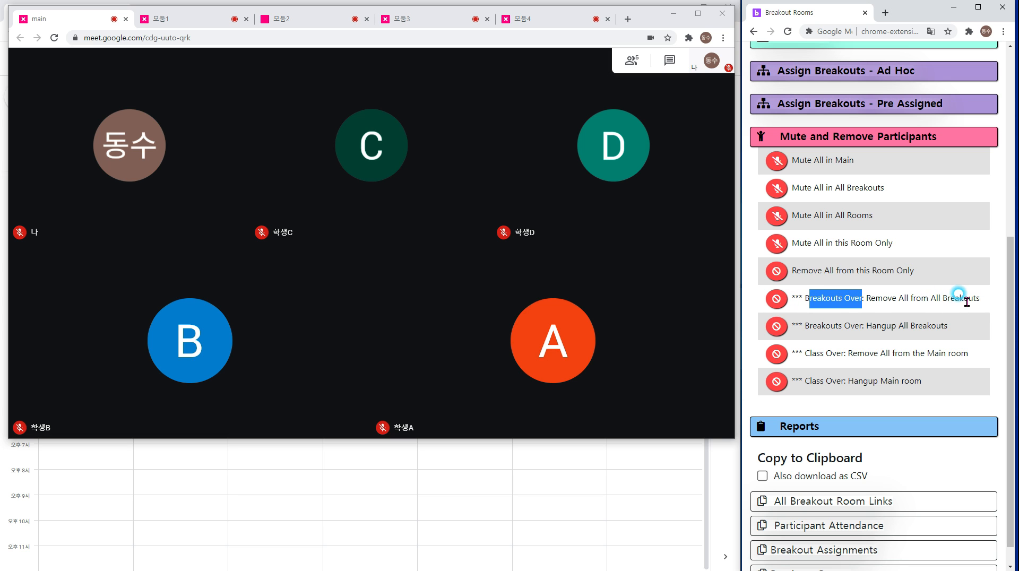
left_click_drag(976, 299, 779, 301)
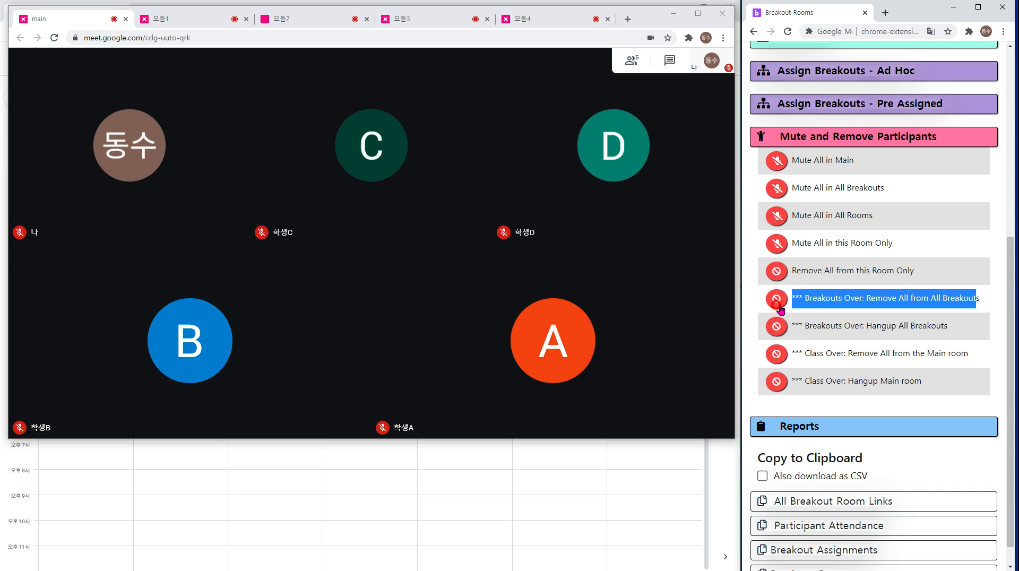
left_click(964, 291)
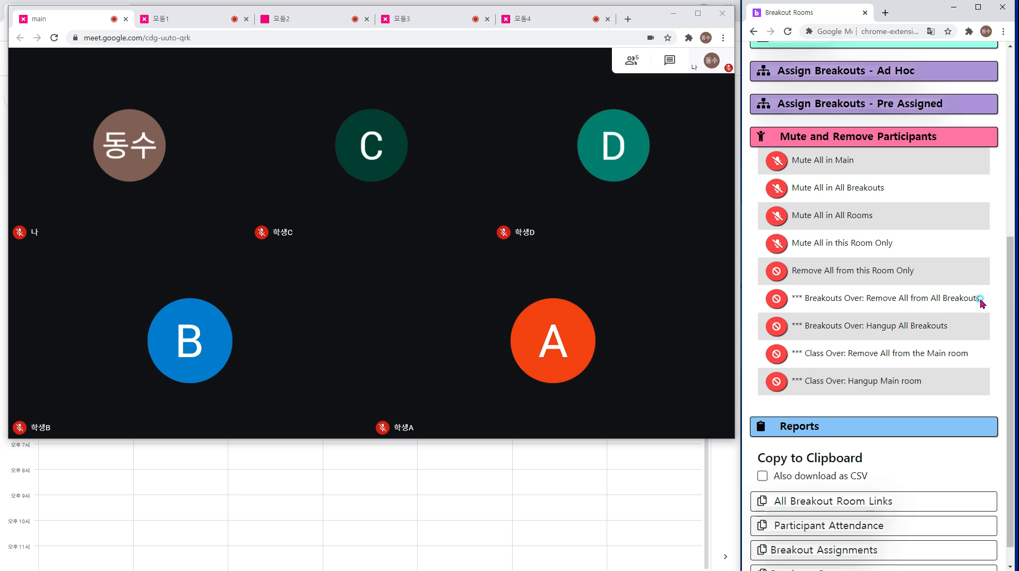
left_click_drag(980, 297, 769, 293)
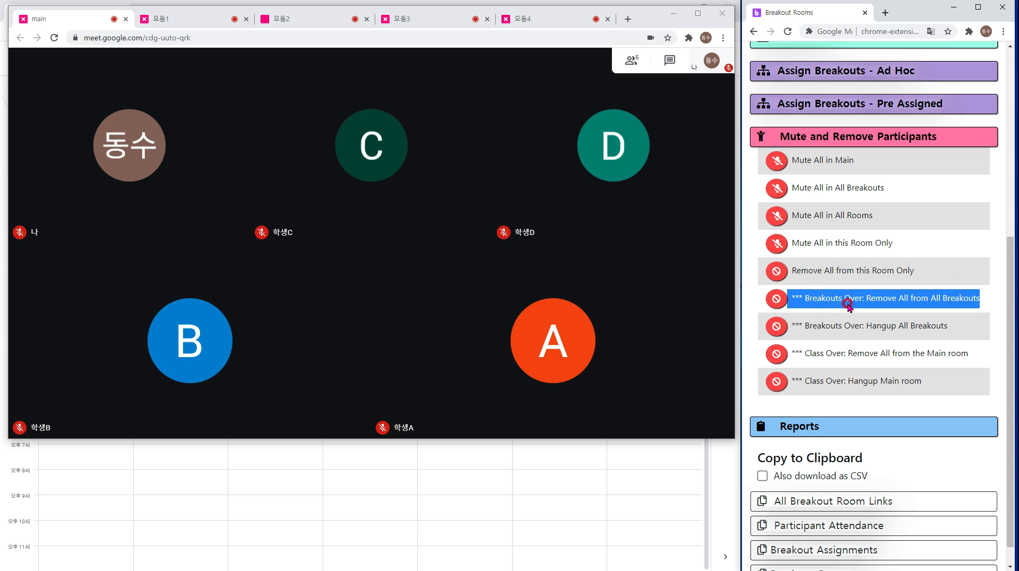
Highlight the options to hang up all breakout rooms and to remove everyone from and hang up the main room.
left_click_drag(943, 326, 803, 328)
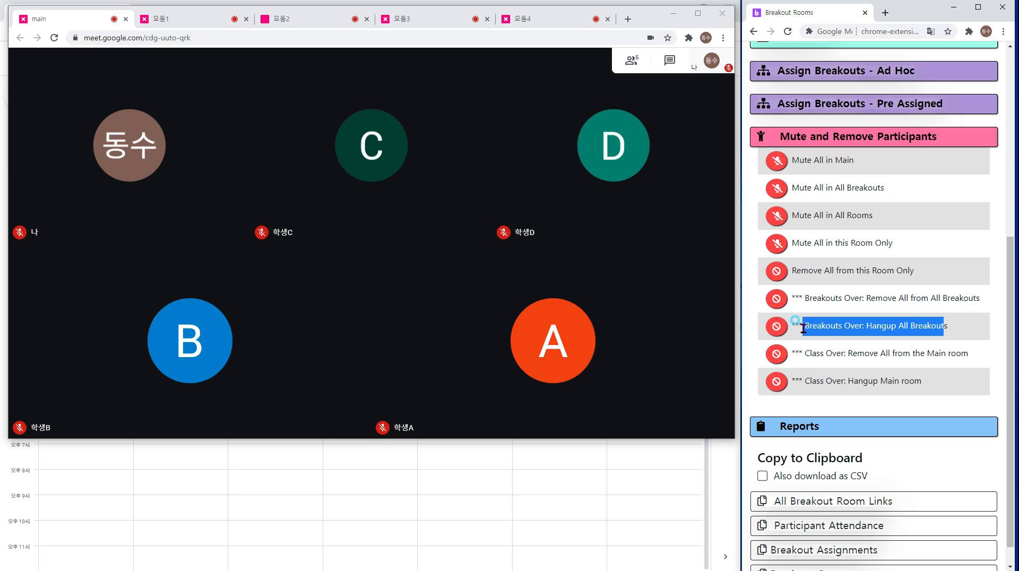
scroll(831, 340, "down", 1)
left_click(920, 329)
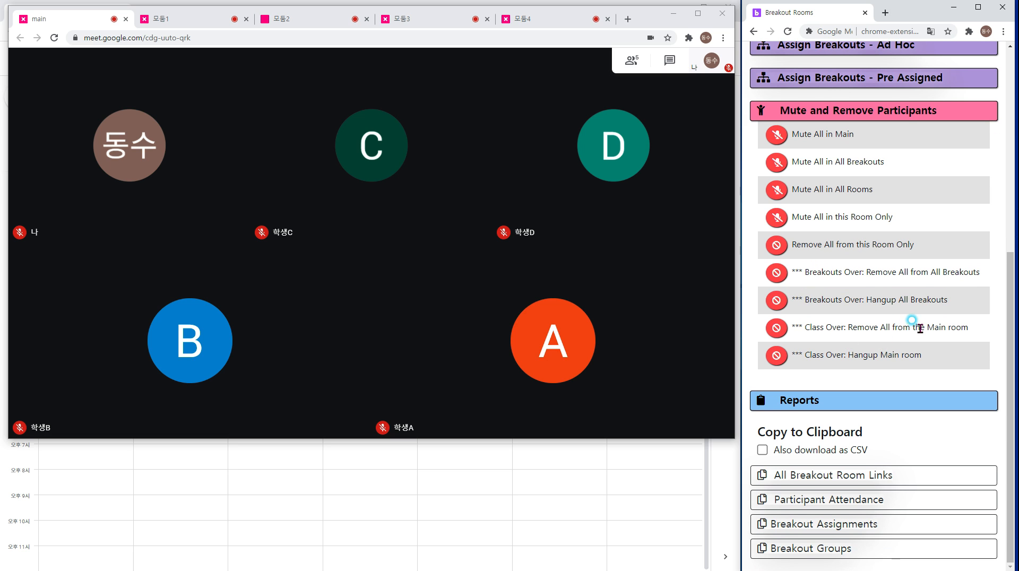
left_click_drag(982, 333, 764, 325)
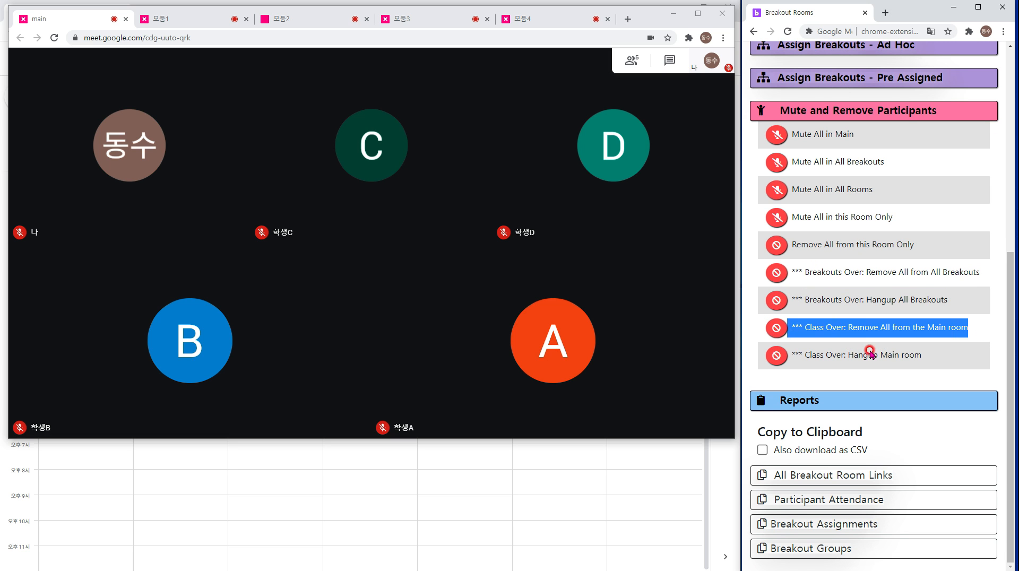
left_click(878, 329)
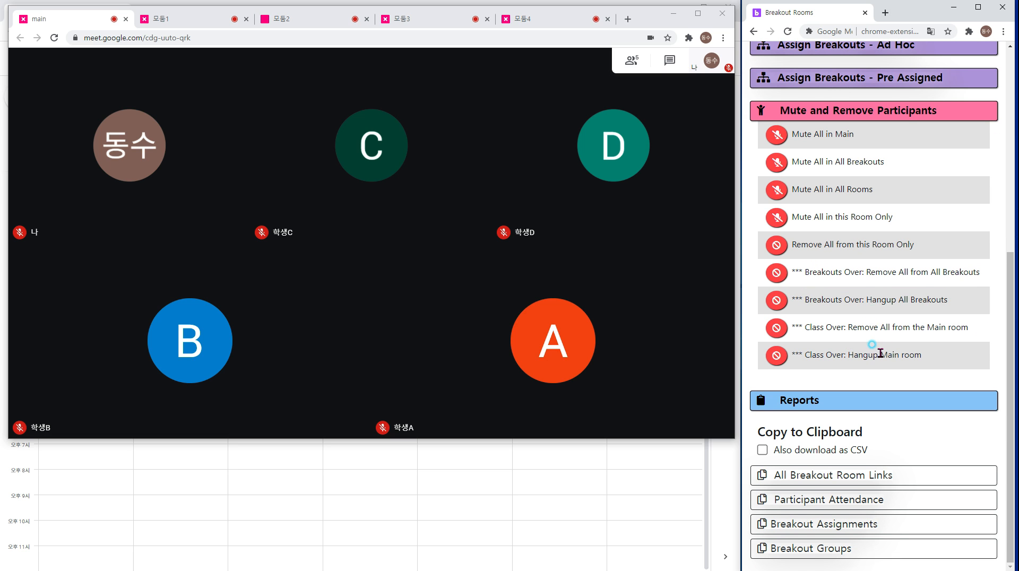
left_click(880, 349)
left_click_drag(976, 329, 787, 329)
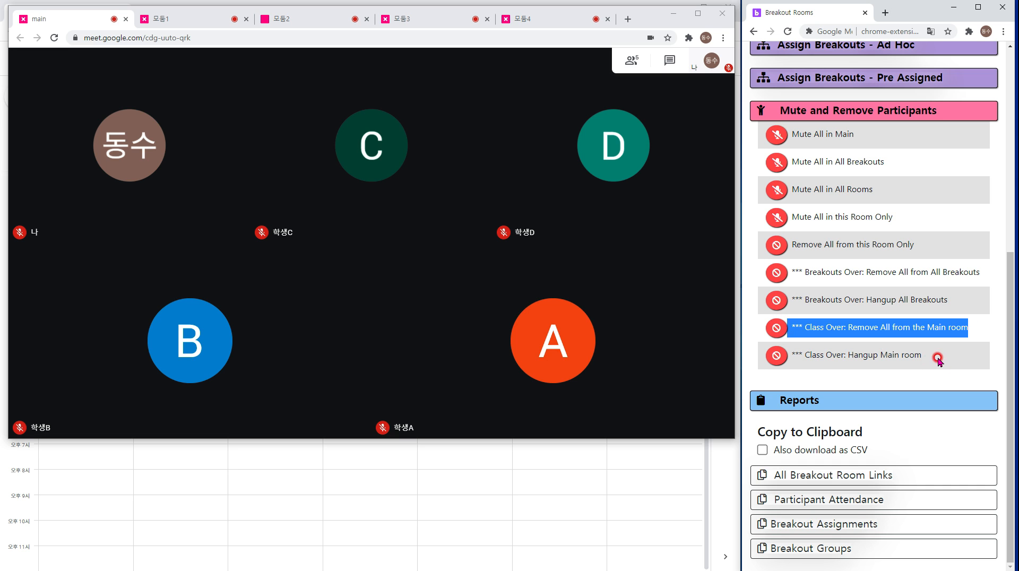
left_click_drag(937, 357, 790, 359)
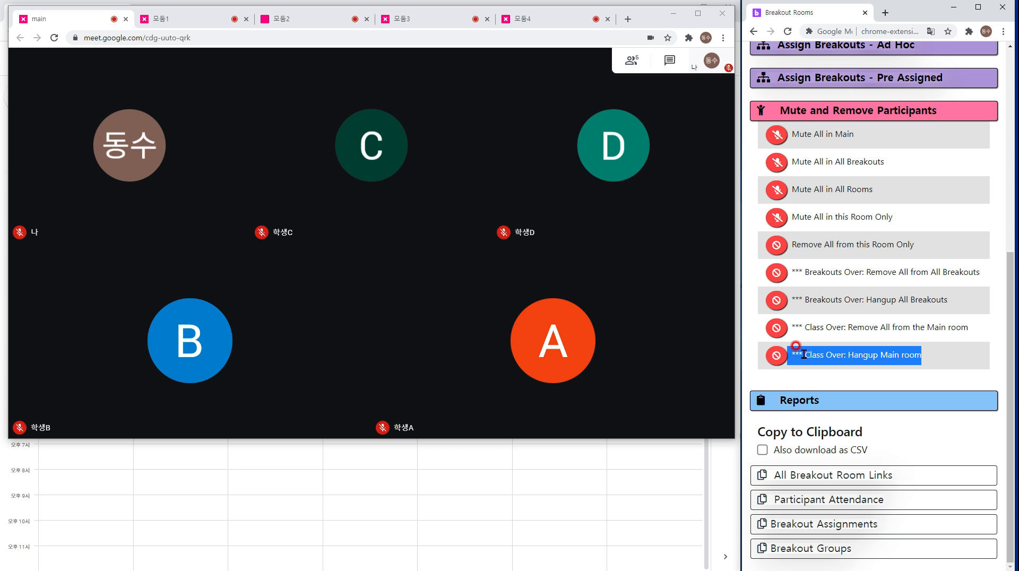
left_click(831, 352)
mouse_move(373, 151)
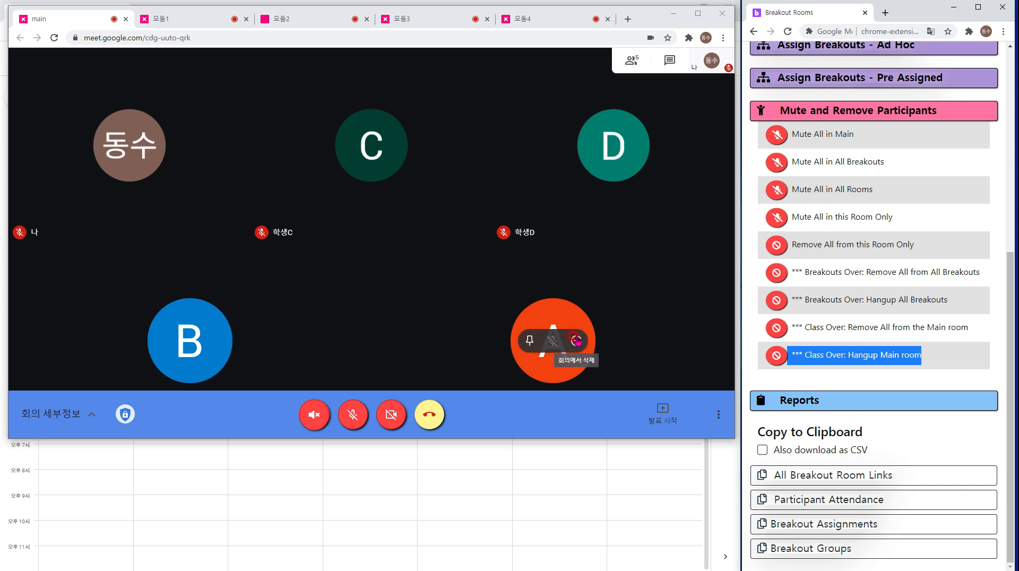
Highlight the end-breakouts removal option once more.
scroll(860, 313, "up", 1)
left_click(916, 318)
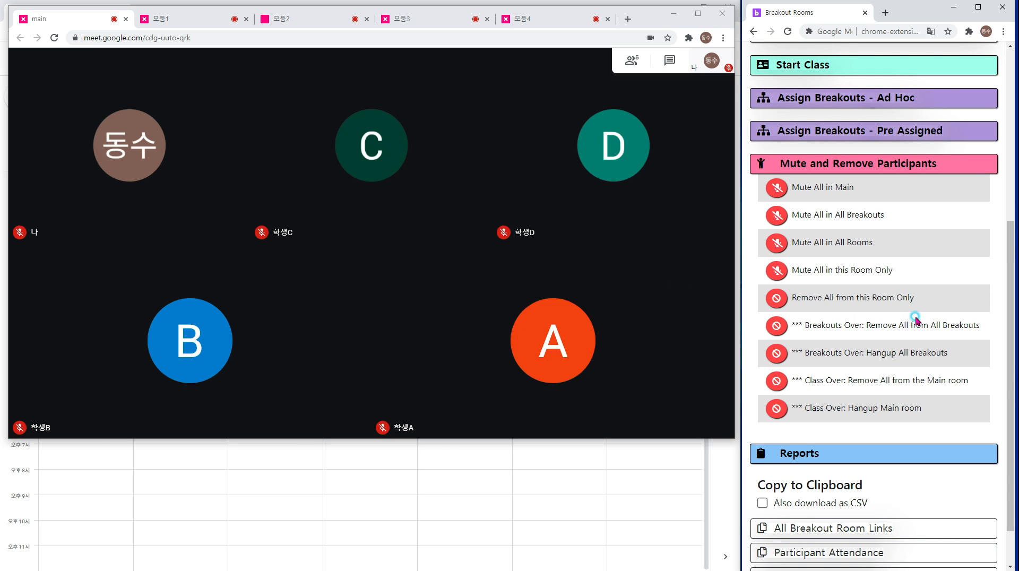
left_click_drag(980, 324, 788, 327)
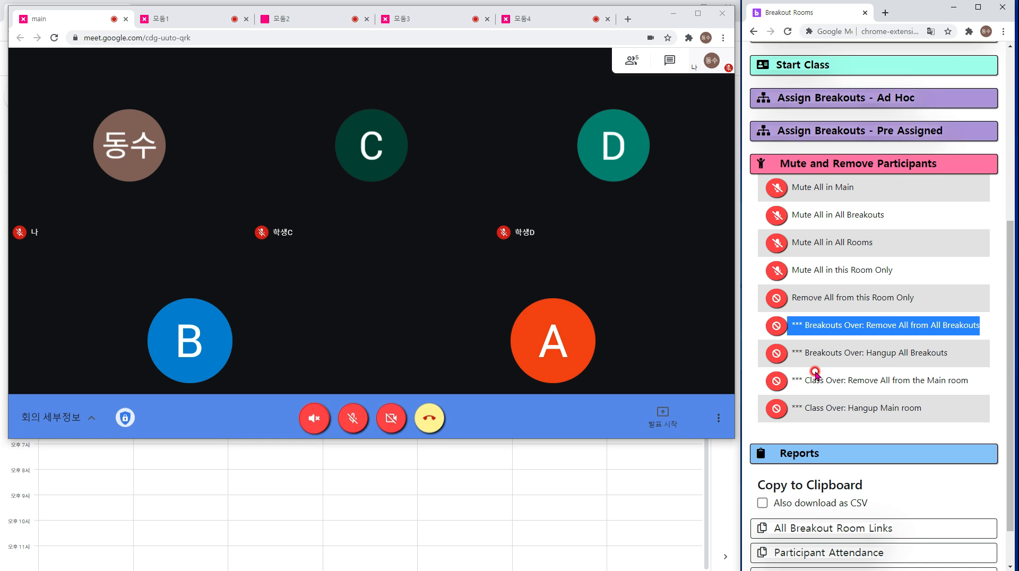
scroll(896, 363, "down", 1)
Copy all breakout room links with CSV saving on, then open the downloaded 연수 links CSV file.
left_click(815, 116)
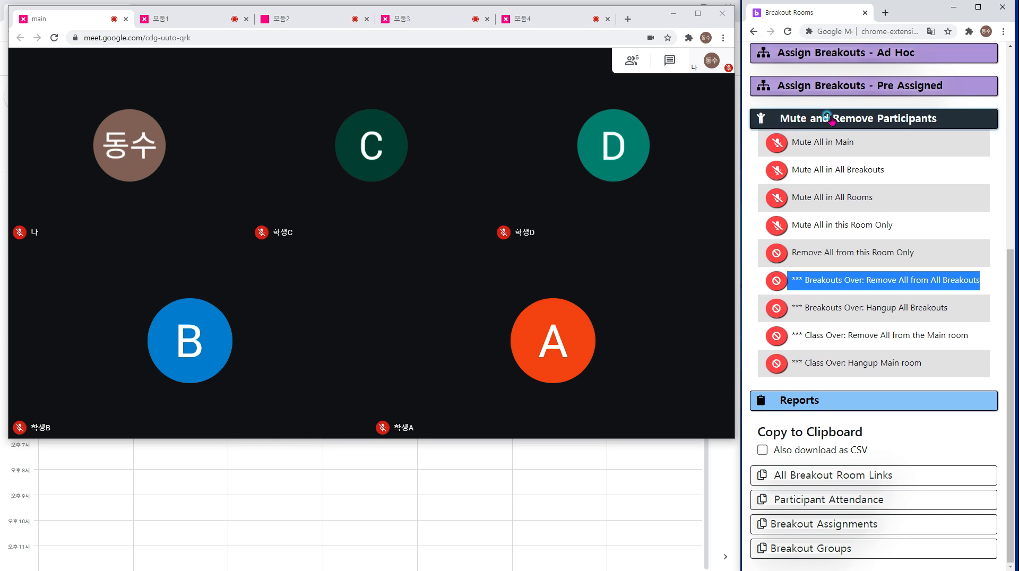
left_click(829, 410)
left_click(844, 486)
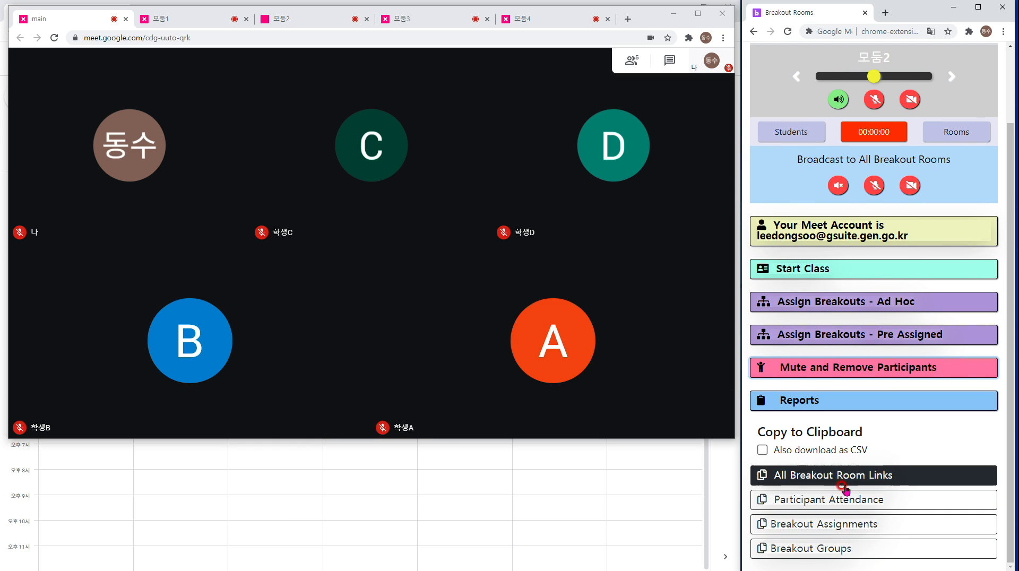
left_click(762, 449)
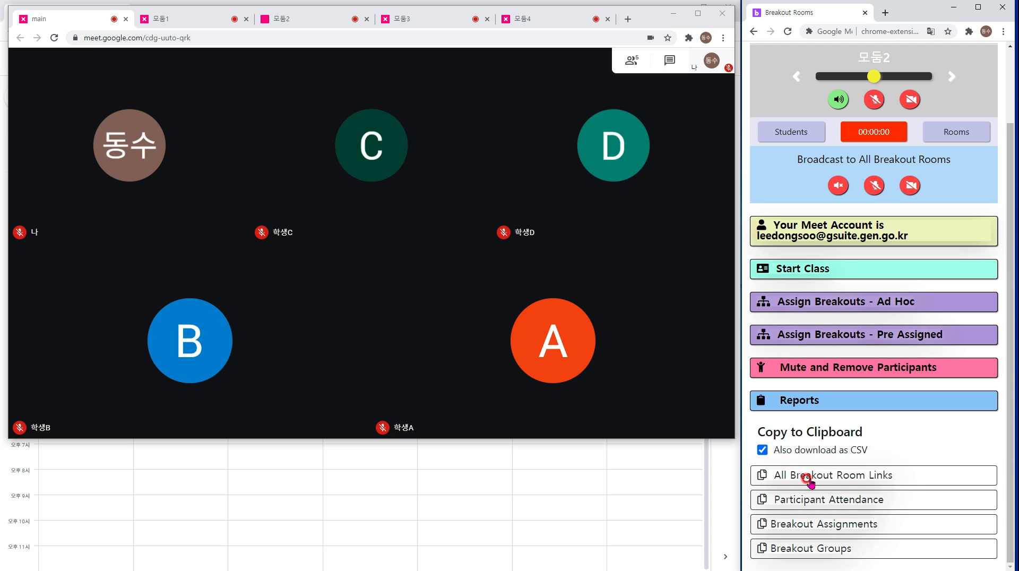
left_click(873, 475)
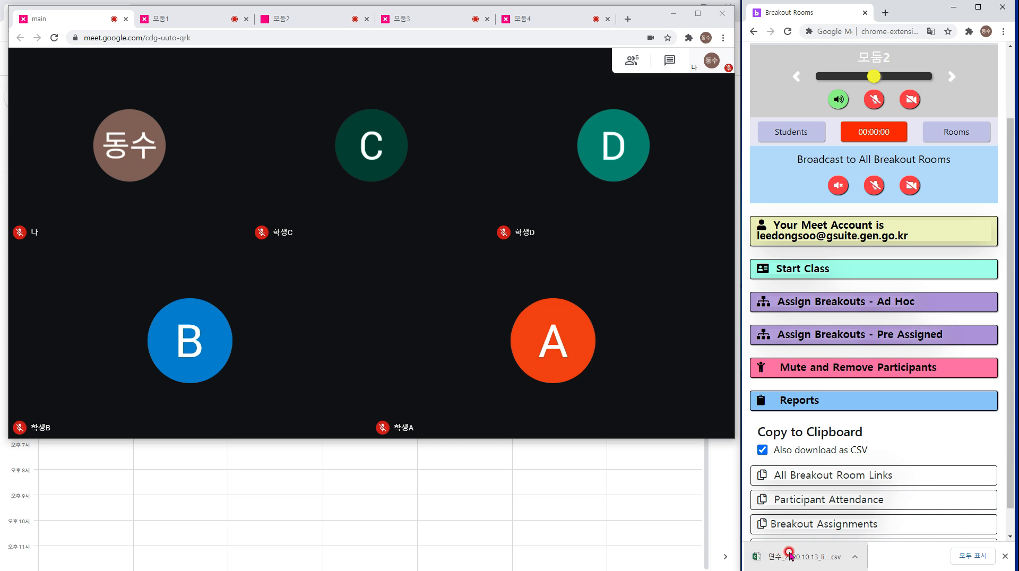
left_click(791, 557)
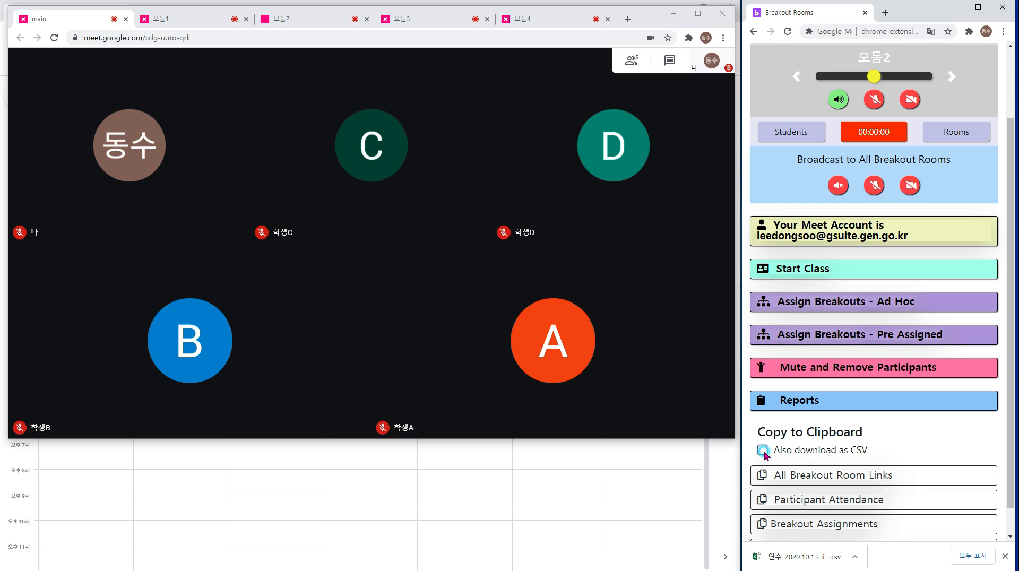
Copy all breakout room links to the clipboard again.
left_click_drag(868, 452, 757, 452)
scroll(854, 450, "down", 1)
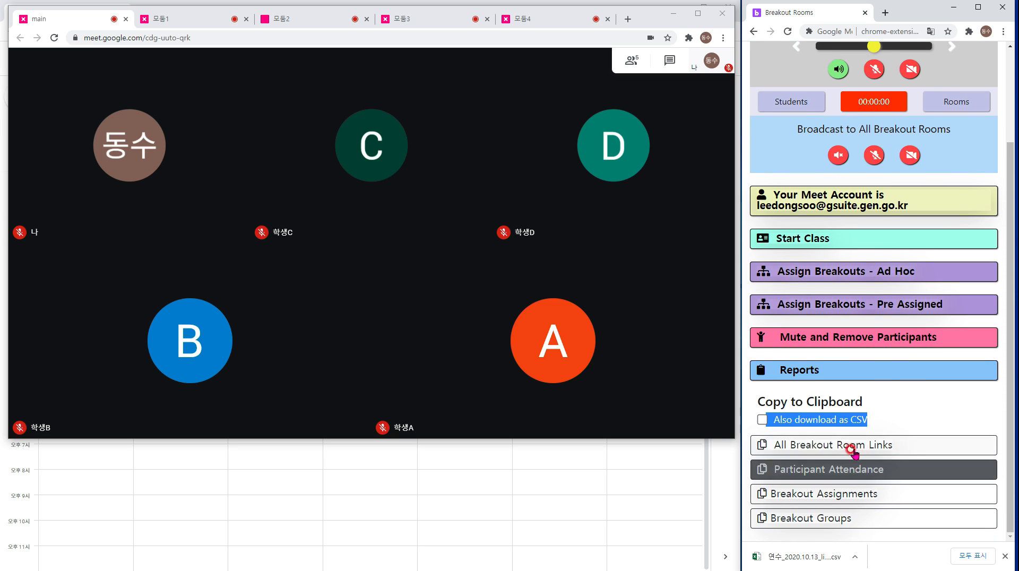
left_click(852, 449)
left_click(858, 450)
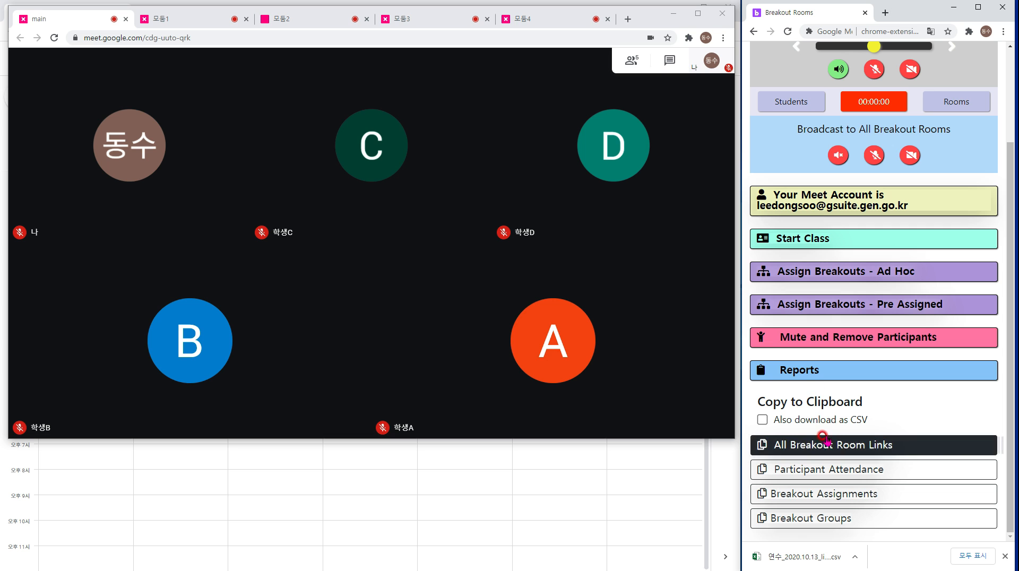
Paste the 모둠1–모둠4 room links into the Meet chat and send them.
left_click(670, 58)
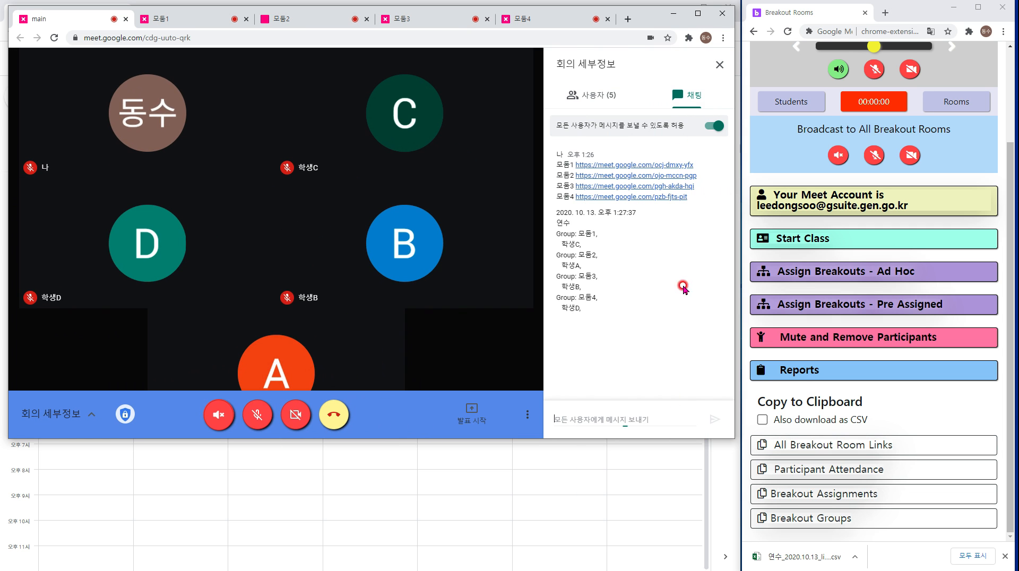
left_click(642, 414)
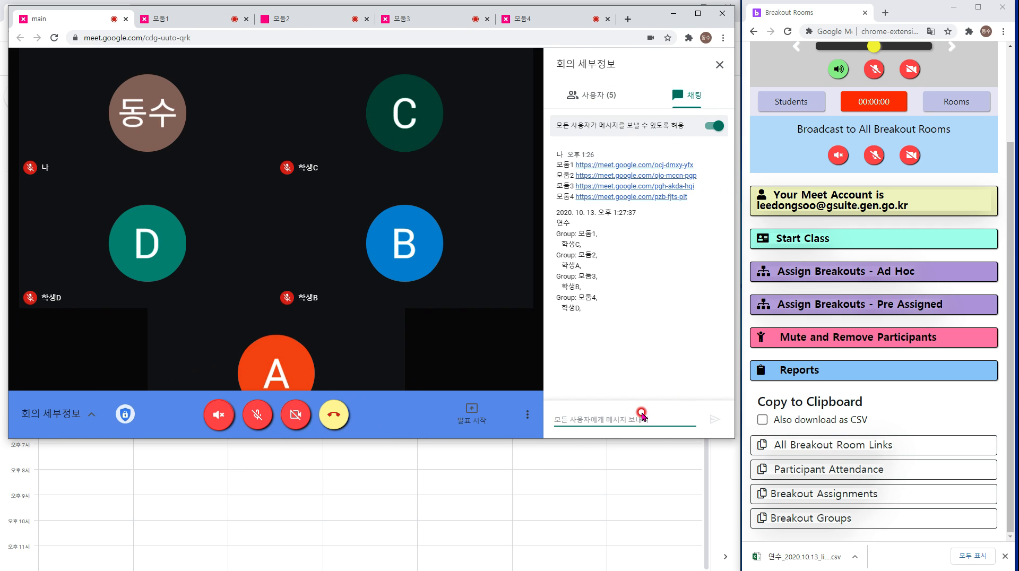
left_click(713, 420)
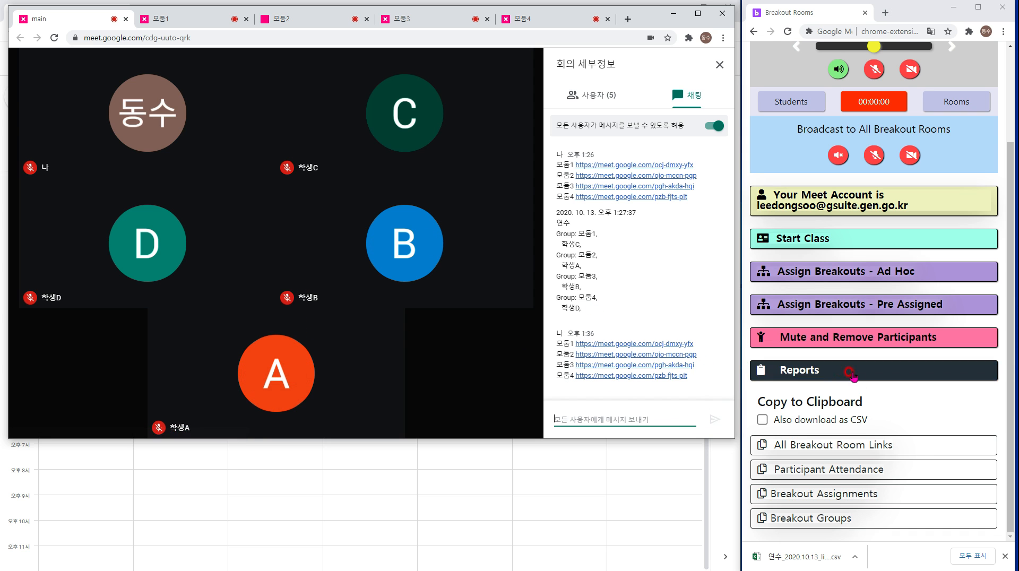
Copy the participant attendance list and post it in the chat.
left_click(868, 473)
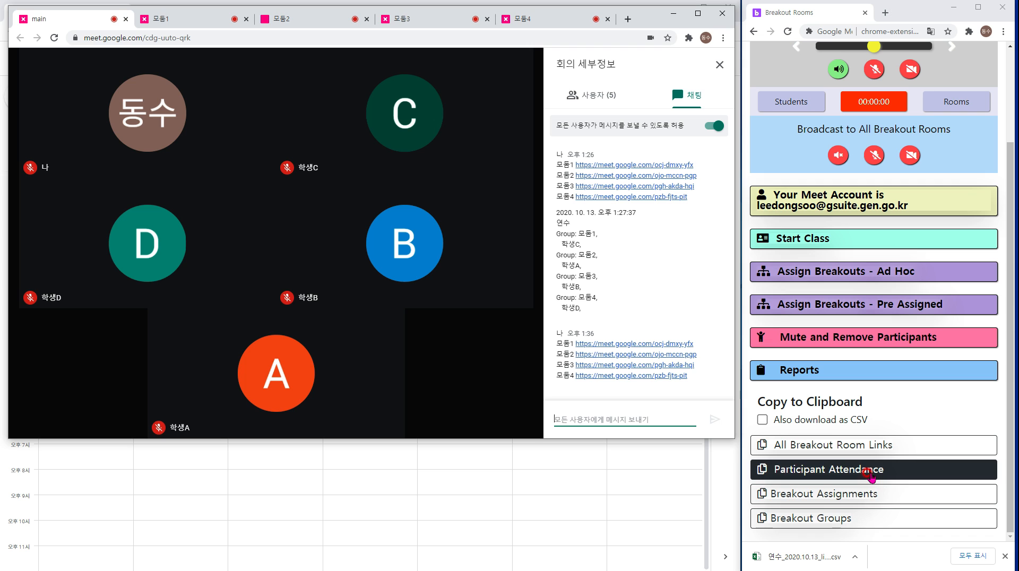
left_click(640, 421)
key("ctrl+v")
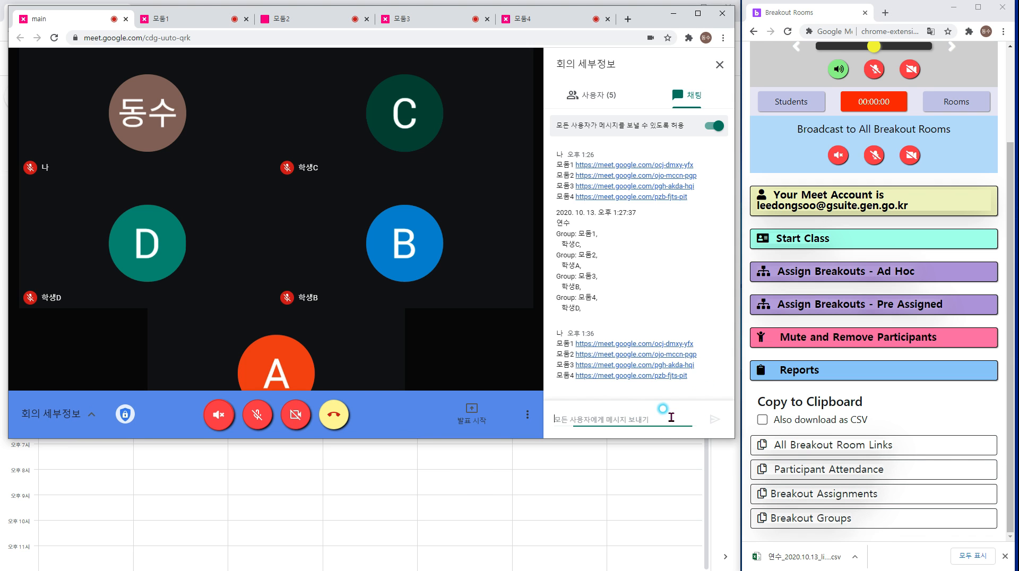
left_click(714, 419)
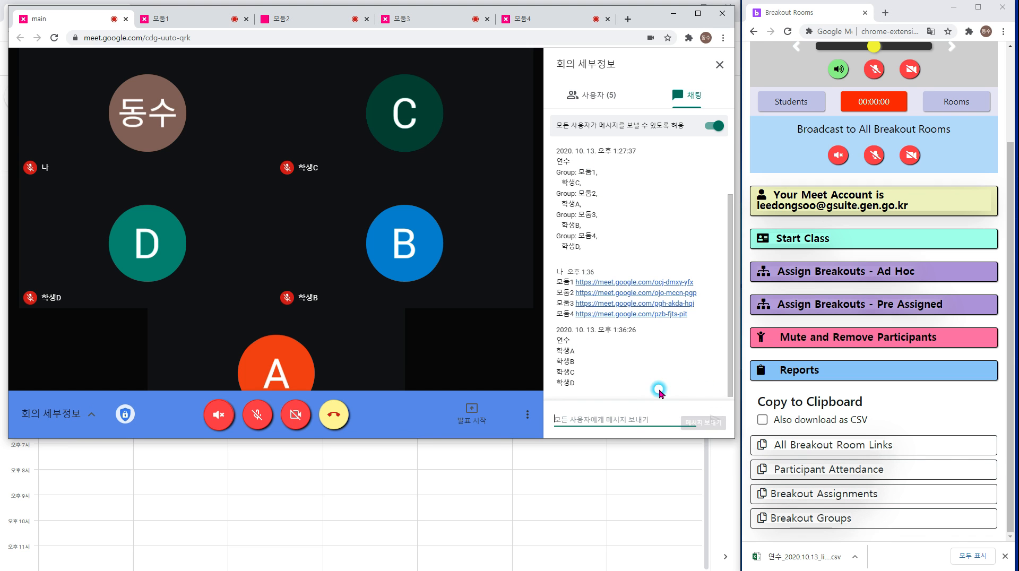
left_click_drag(576, 345, 550, 344)
left_click(629, 340)
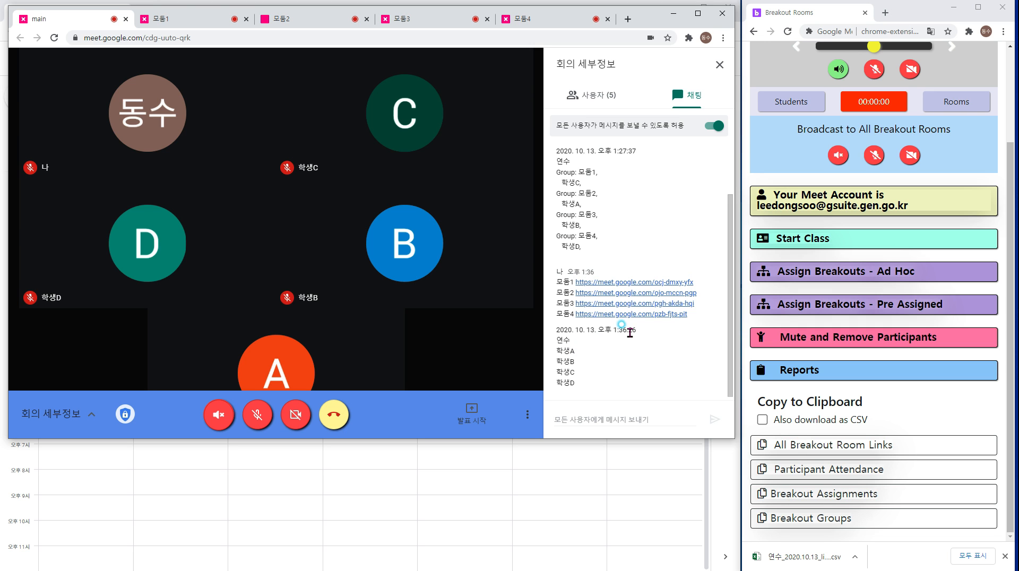
Copy the breakout assignments list and post it in the chat.
left_click(820, 496)
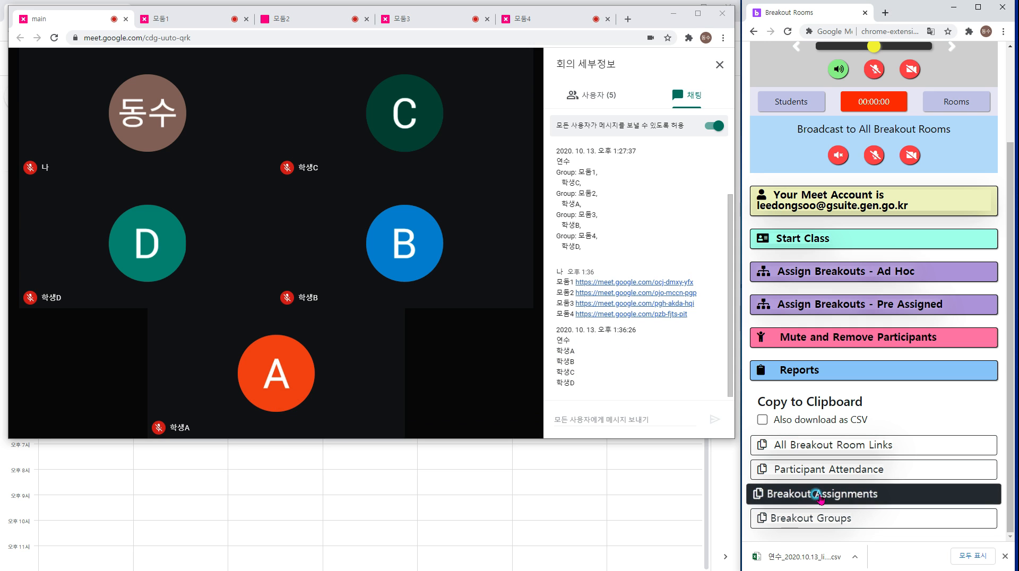
left_click(604, 420)
key("ctrl+v")
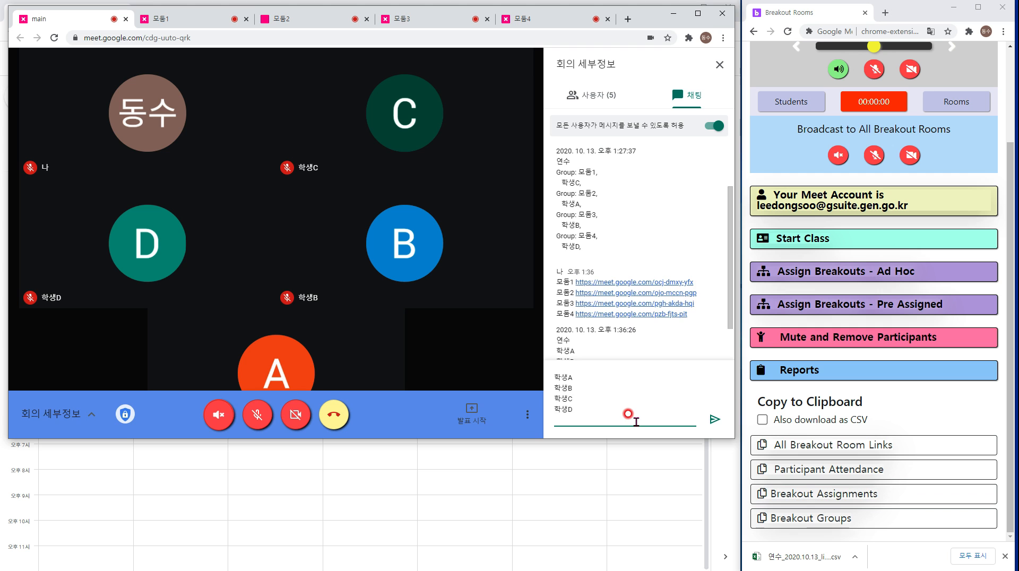
key("Return")
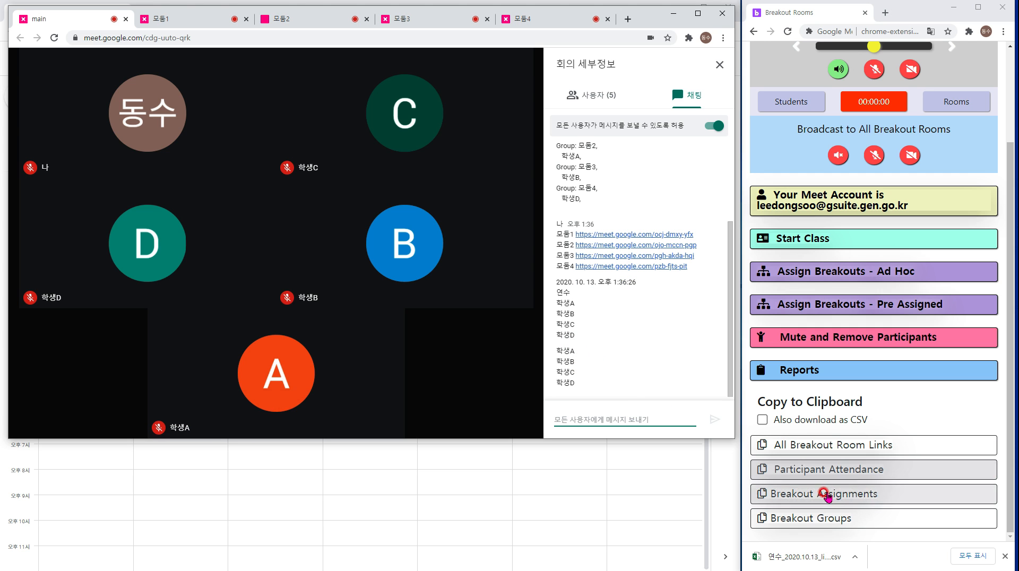
Copy the breakout groups list, post it in the chat, and scroll through the messages.
left_click(763, 519)
left_click(566, 410)
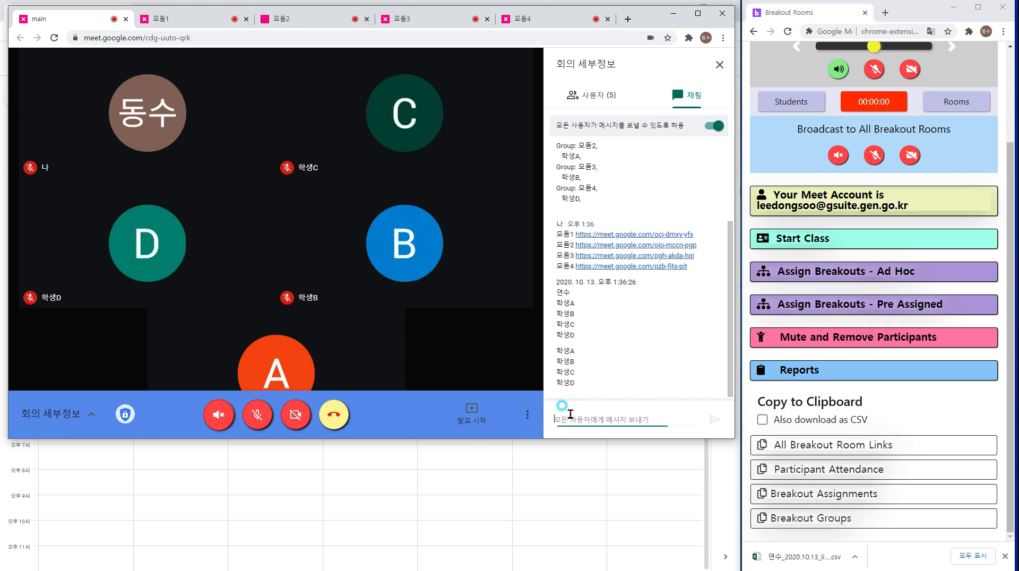
key("ctrl+v")
key("Return")
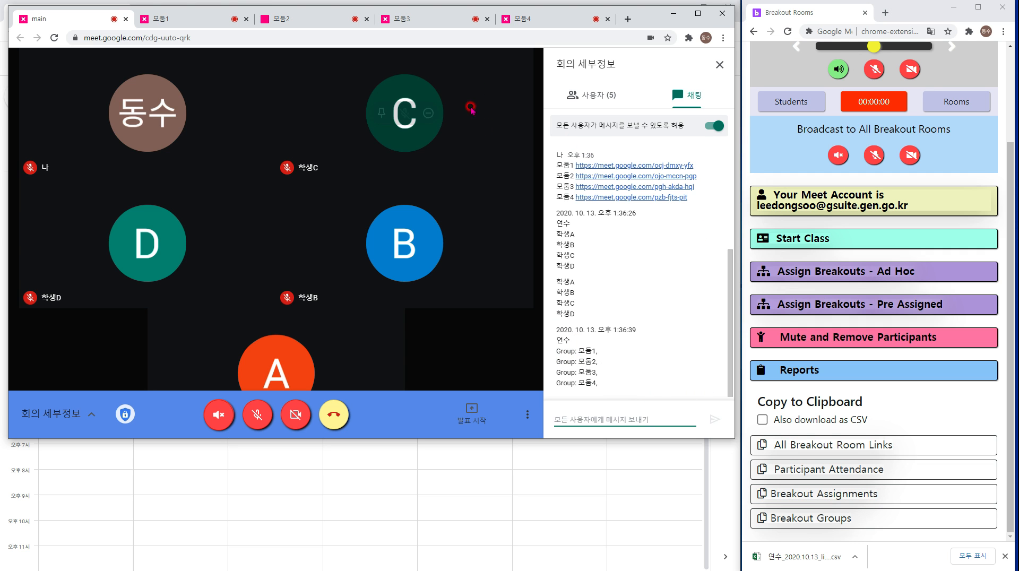
scroll(611, 244, "up", 3)
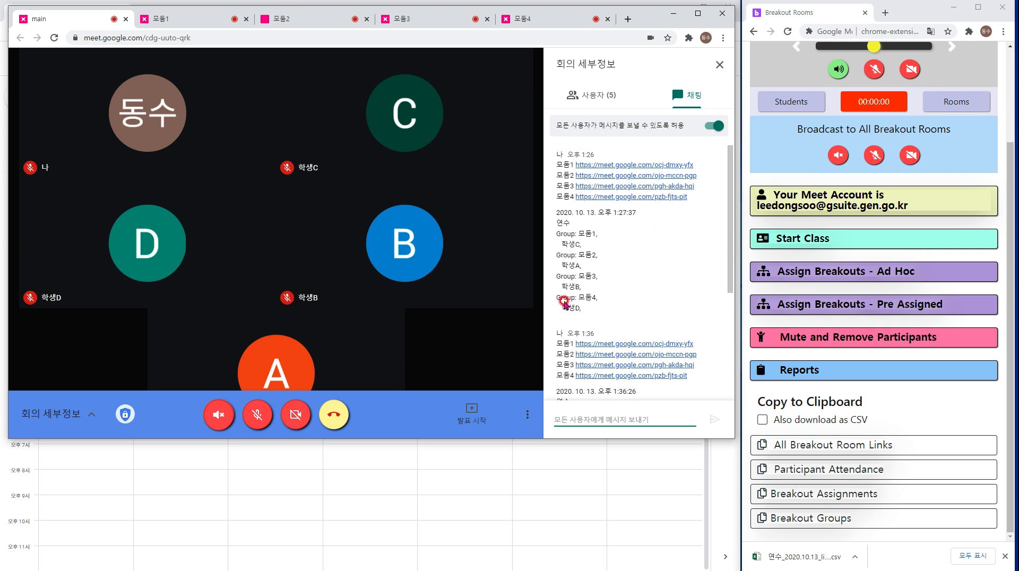
scroll(625, 356, "down", 3)
scroll(632, 340, "up", 3)
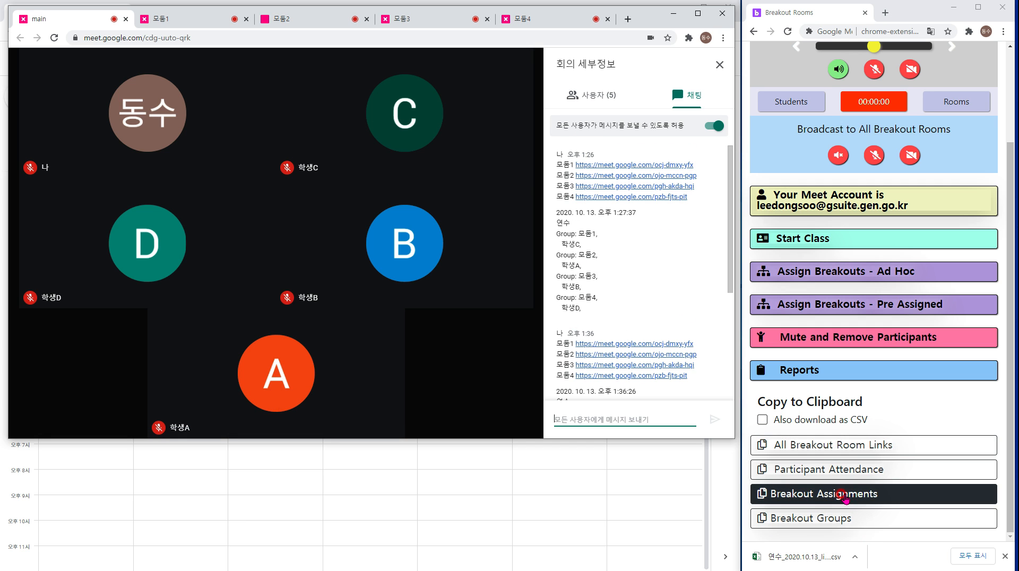
scroll(637, 286, "down", 2)
scroll(622, 223, "up", 2)
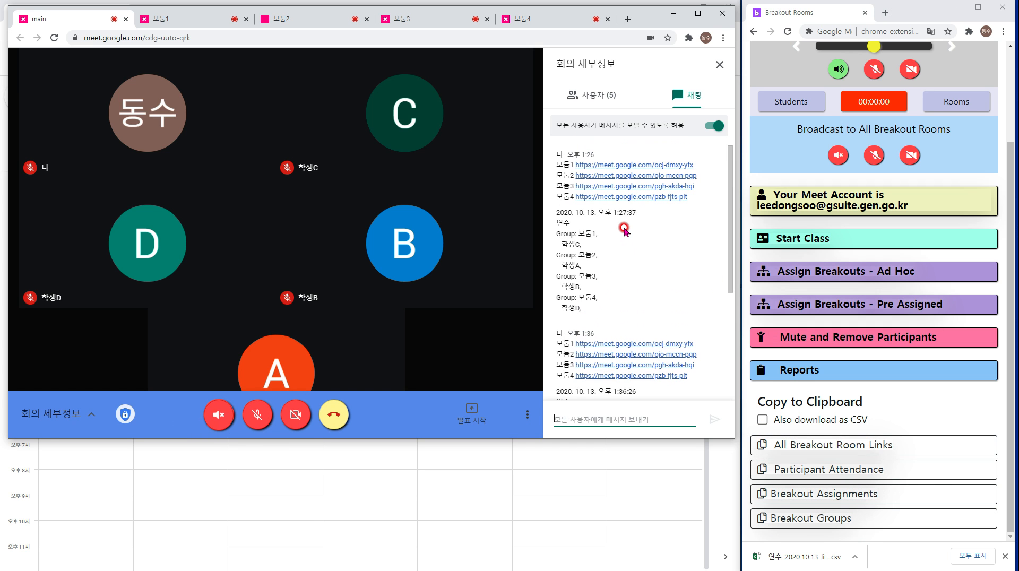
scroll(843, 159, "up", 3)
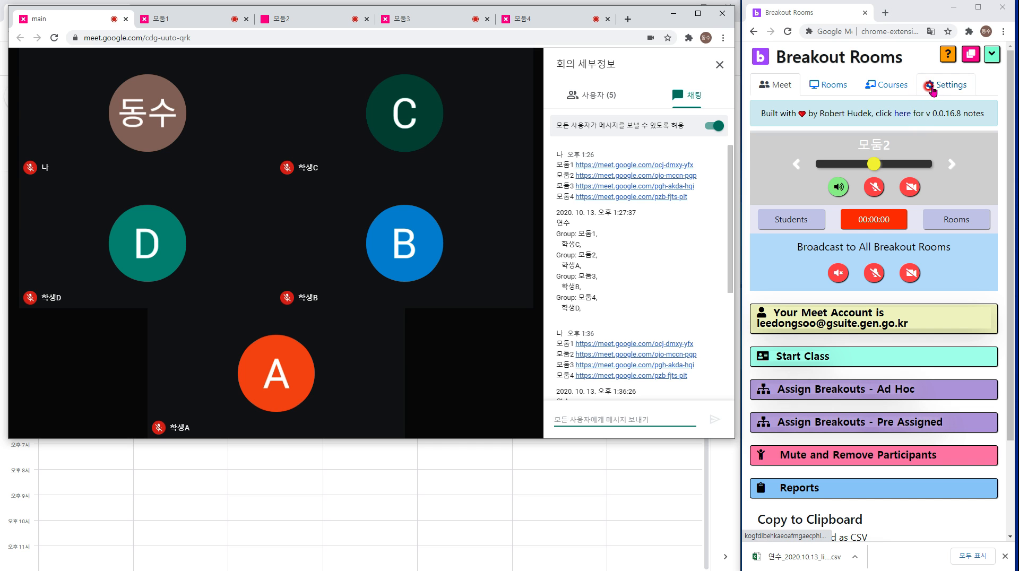
On the Rooms tab, add a room nicknamed 공유게시판 and move to its empty URL field.
left_click(834, 83)
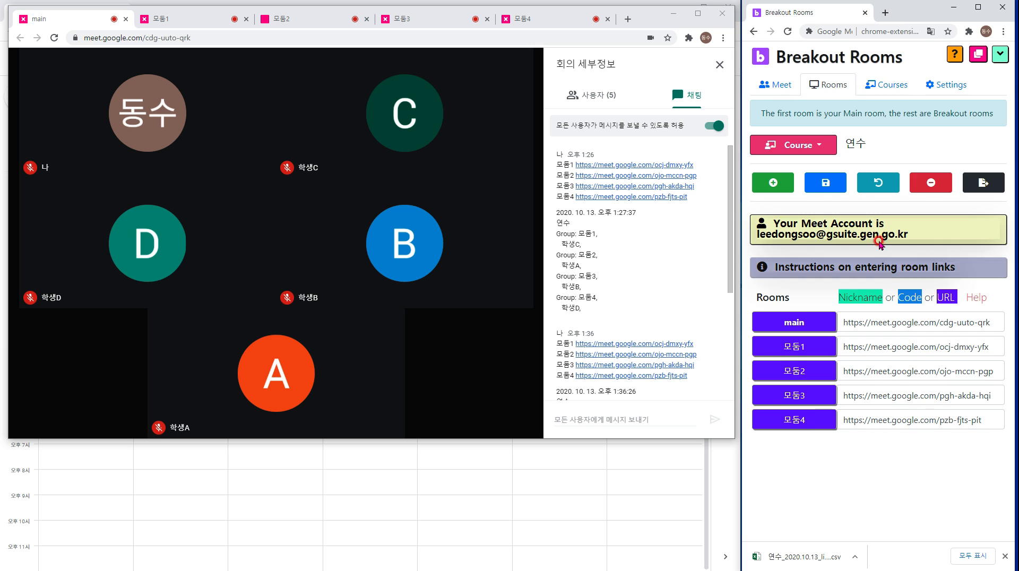
left_click(773, 183)
left_click(821, 450)
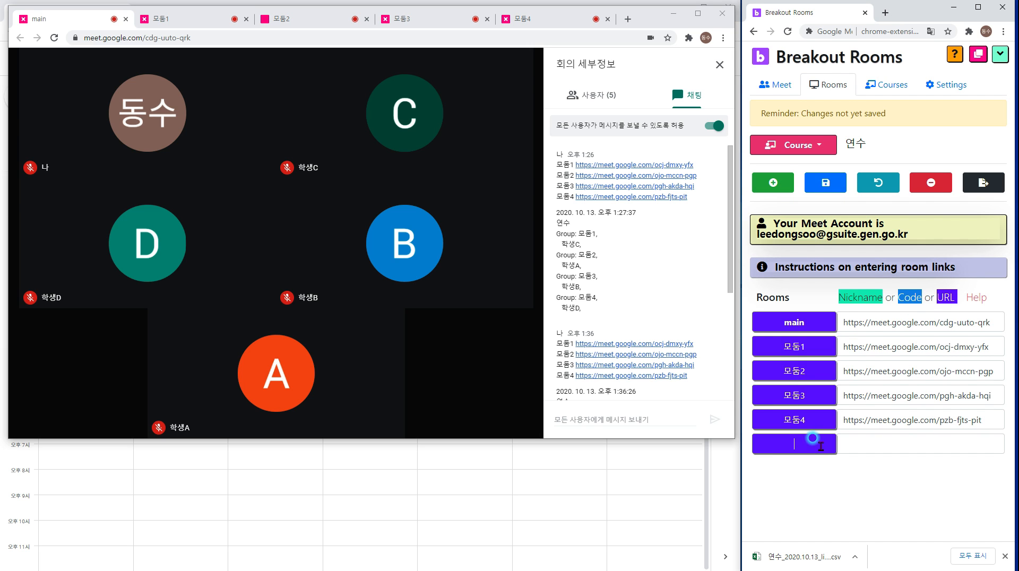
type("공유게시판")
left_click(867, 444)
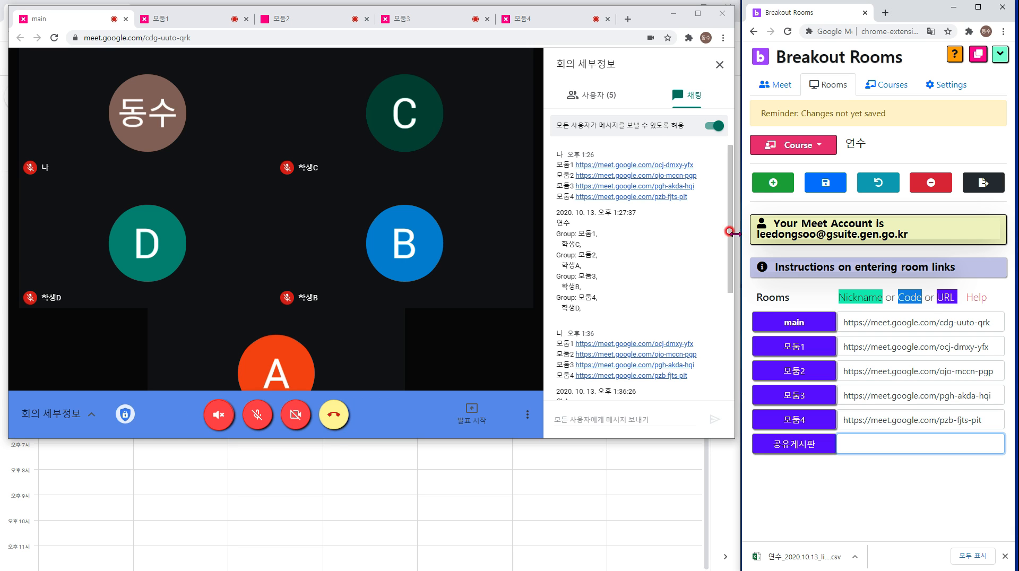
left_click(637, 416)
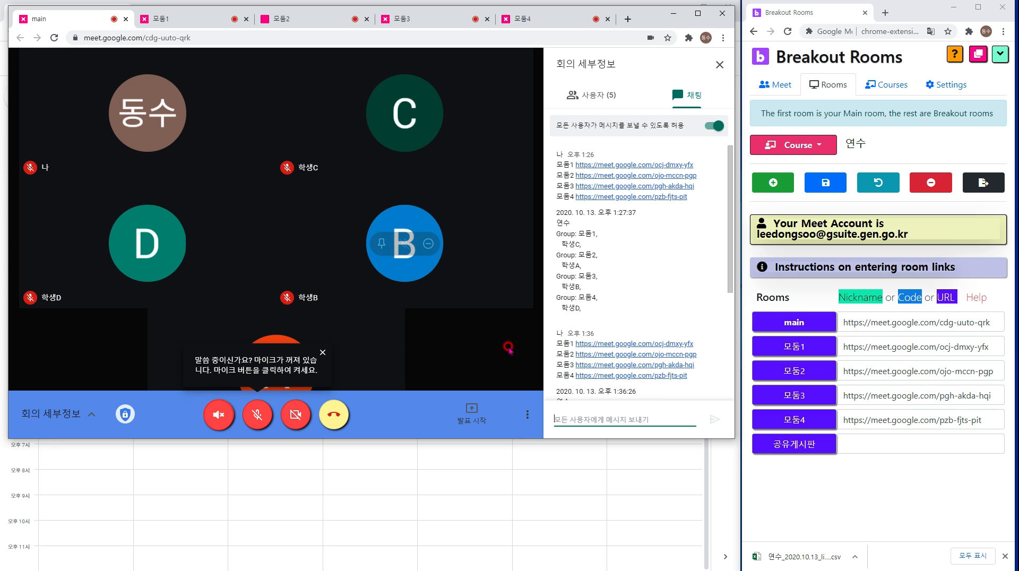
left_click(575, 412)
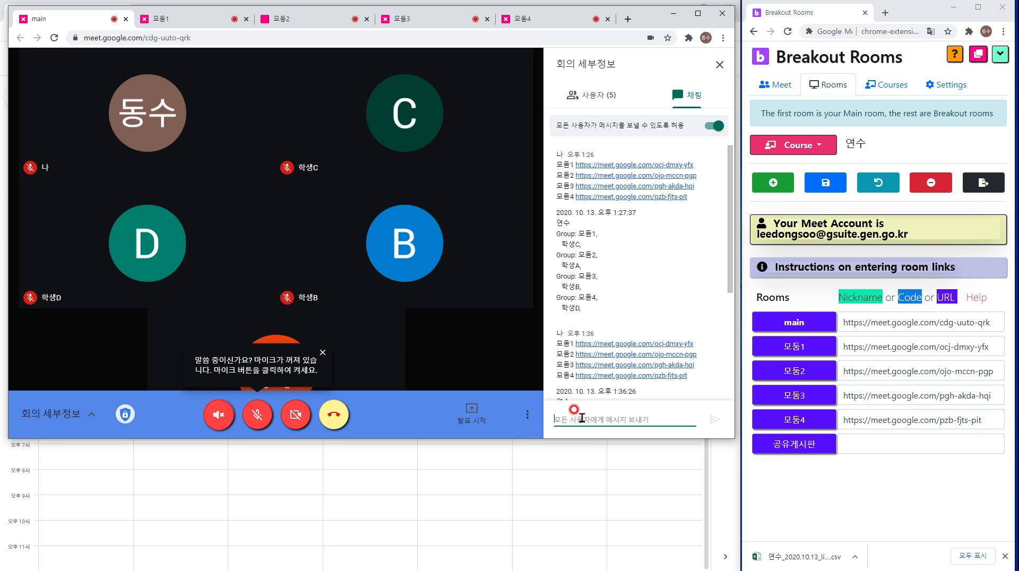